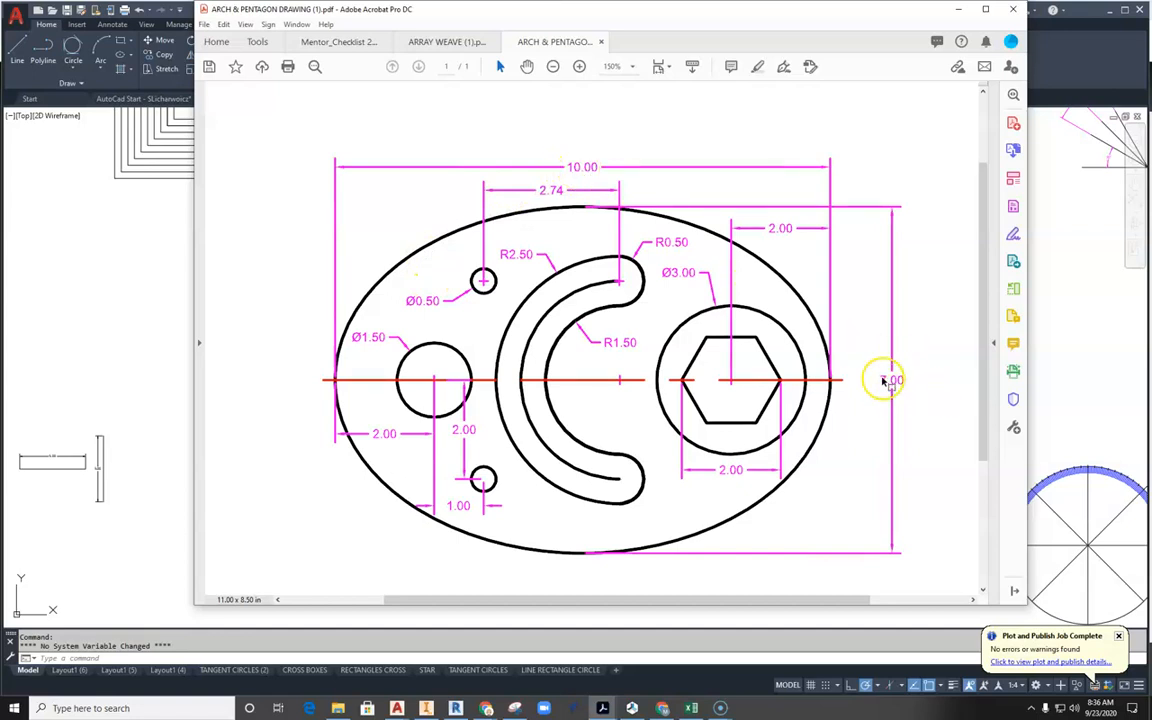
Step: Switch from the PDF reference to the WARM UP DRAWINGS drawing in AutoCAD
click(137, 272)
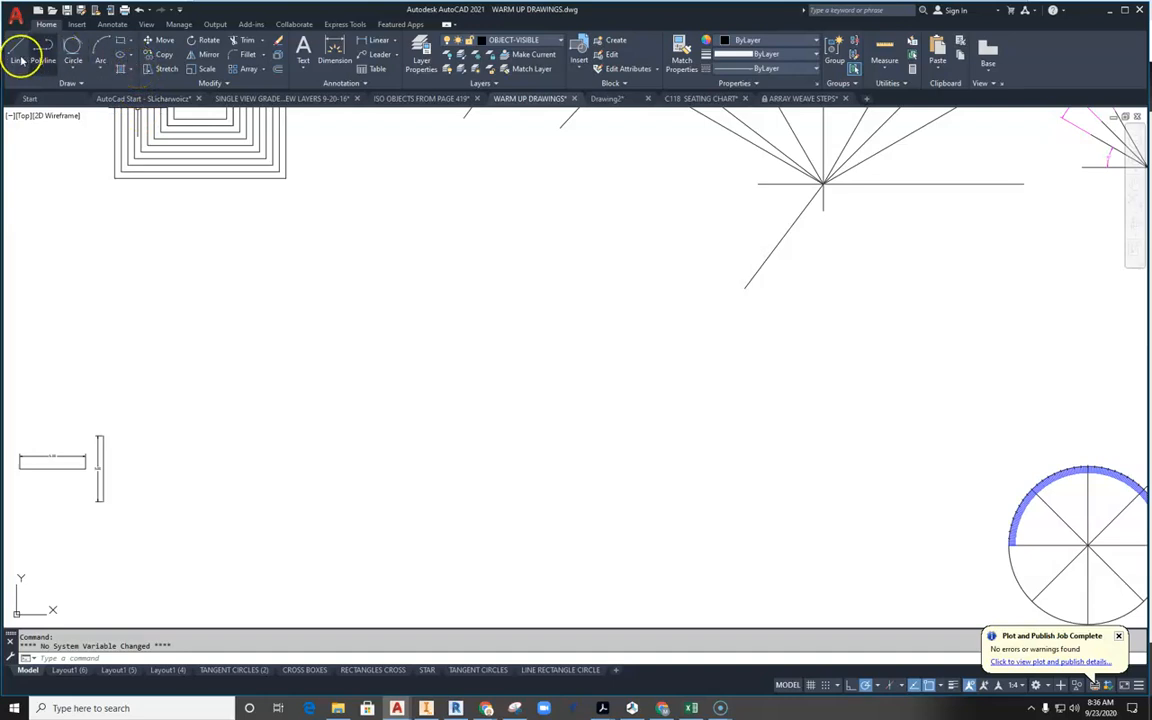
click(72, 69)
click(72, 69)
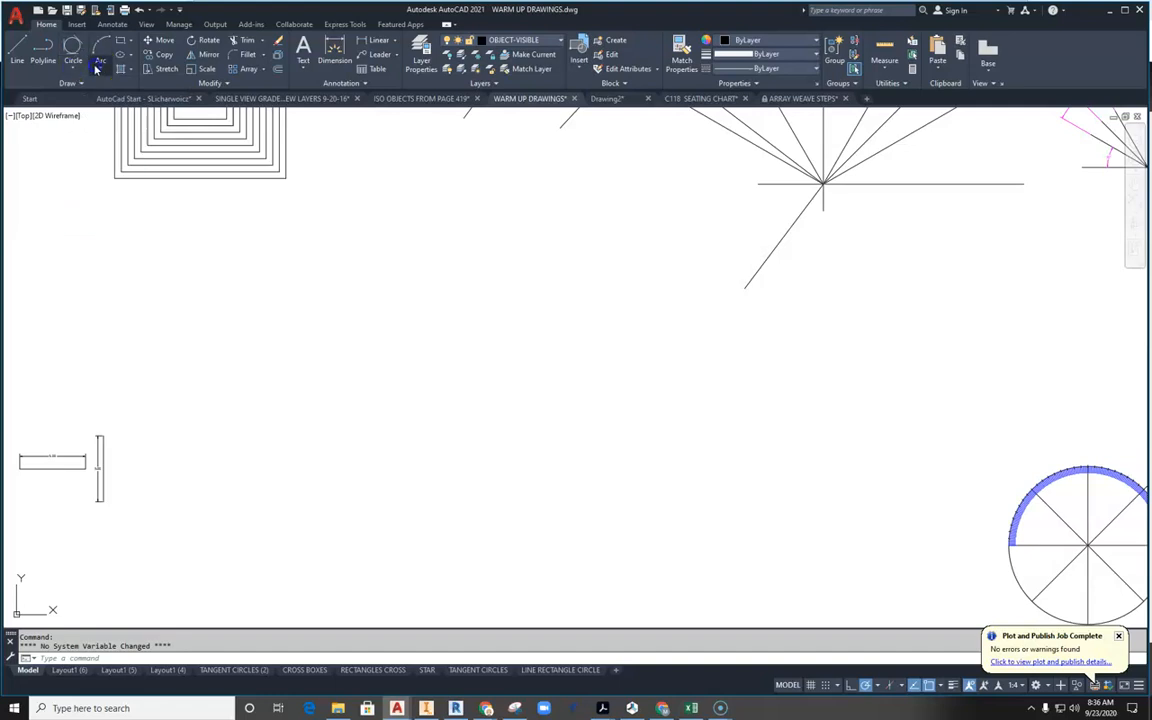
click(98, 66)
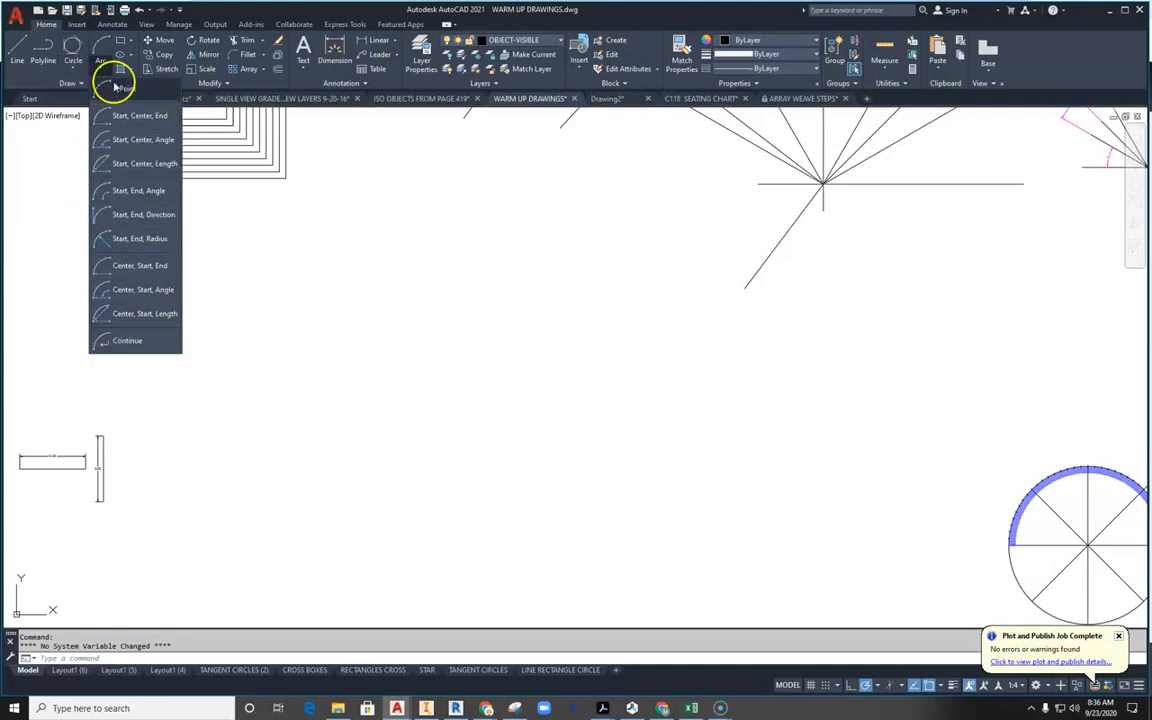
click(130, 41)
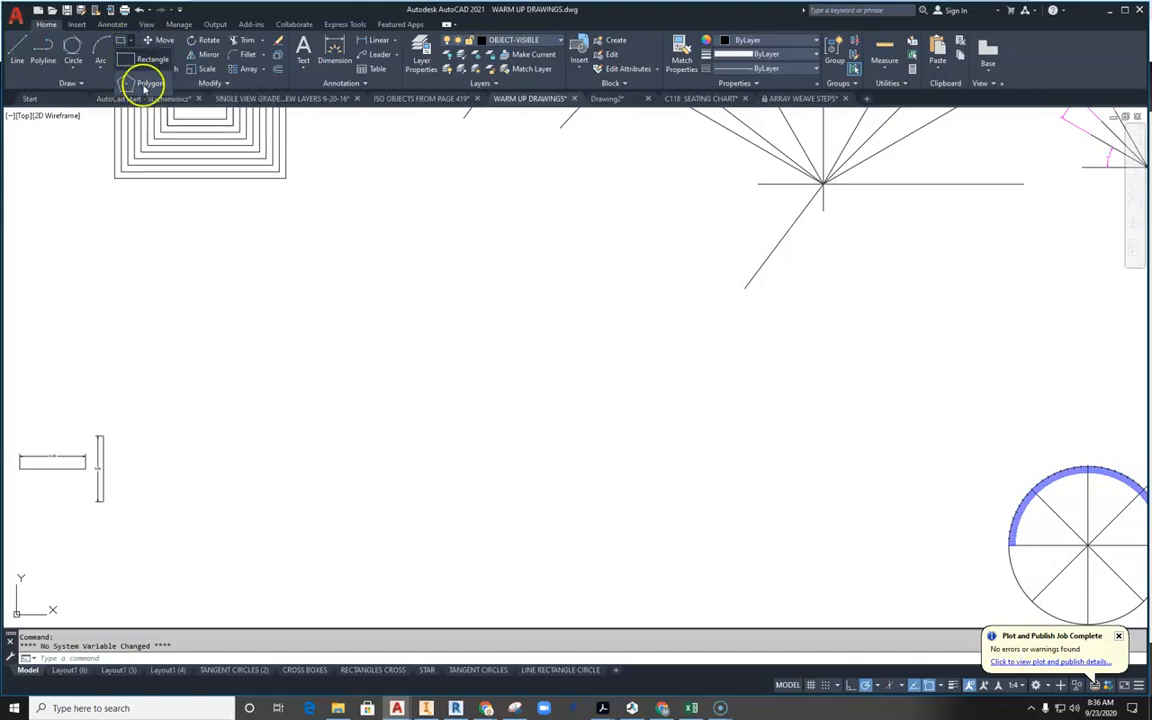
click(131, 43)
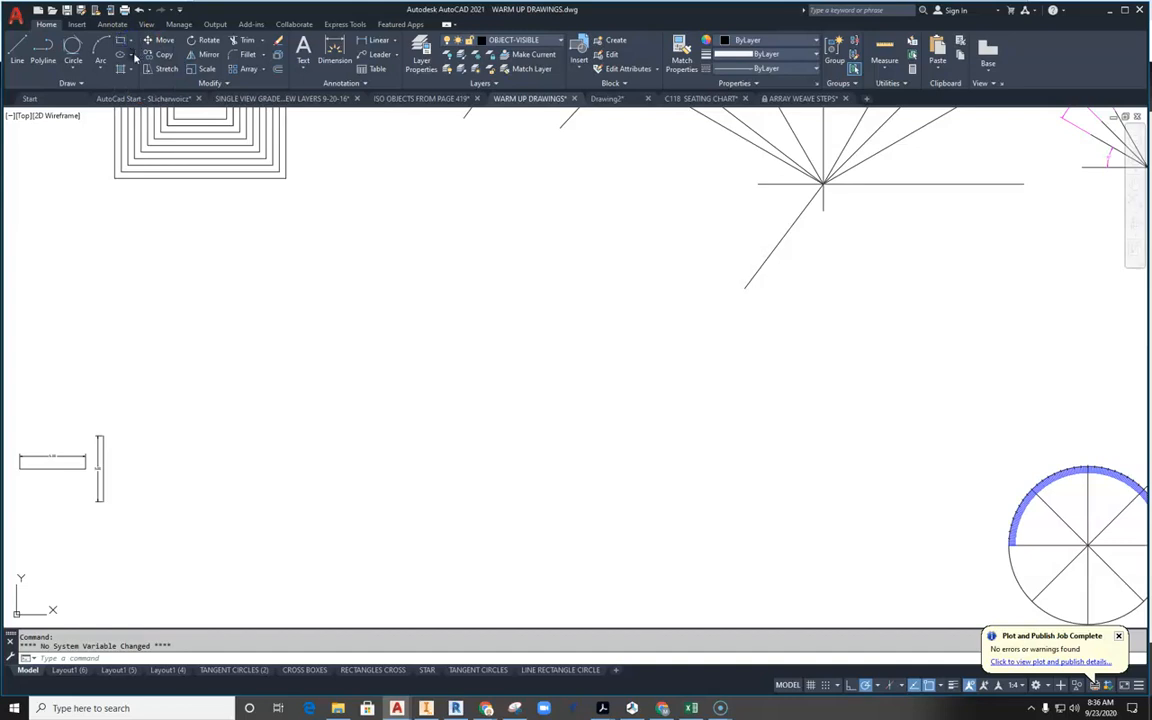
Step: Start an ellipse by its center in the empty drawing area, checking the PDF reference, and set its horizontal half-axis to 5
click(132, 57)
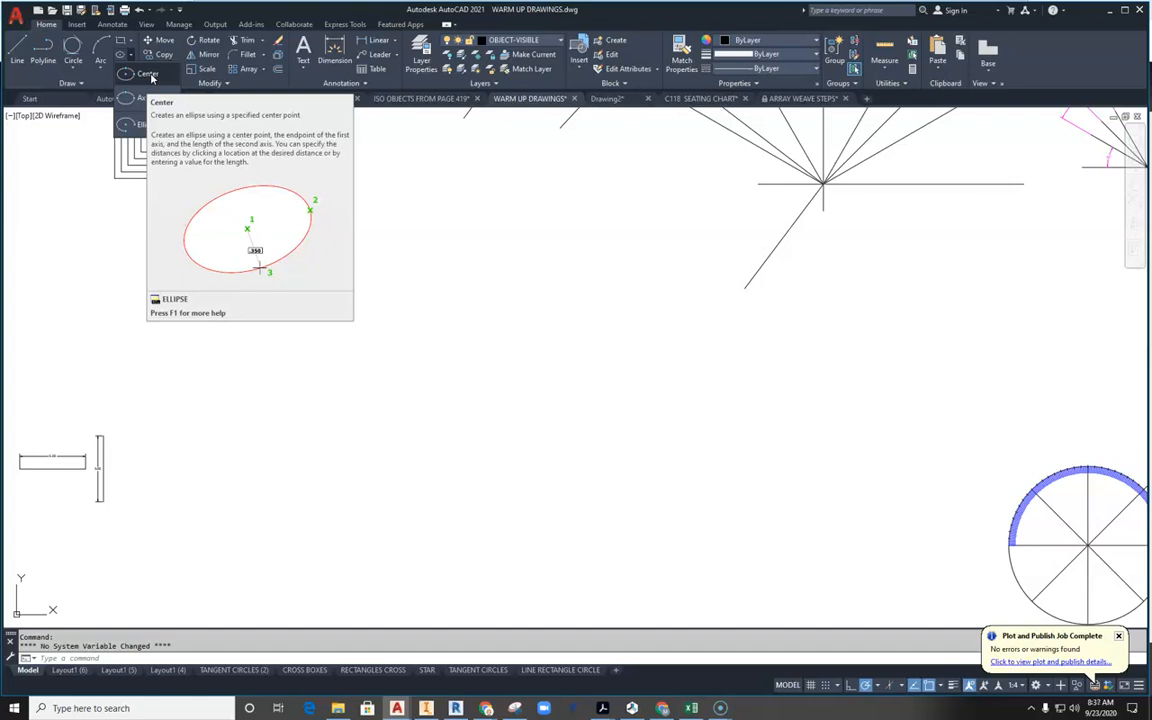
click(150, 75)
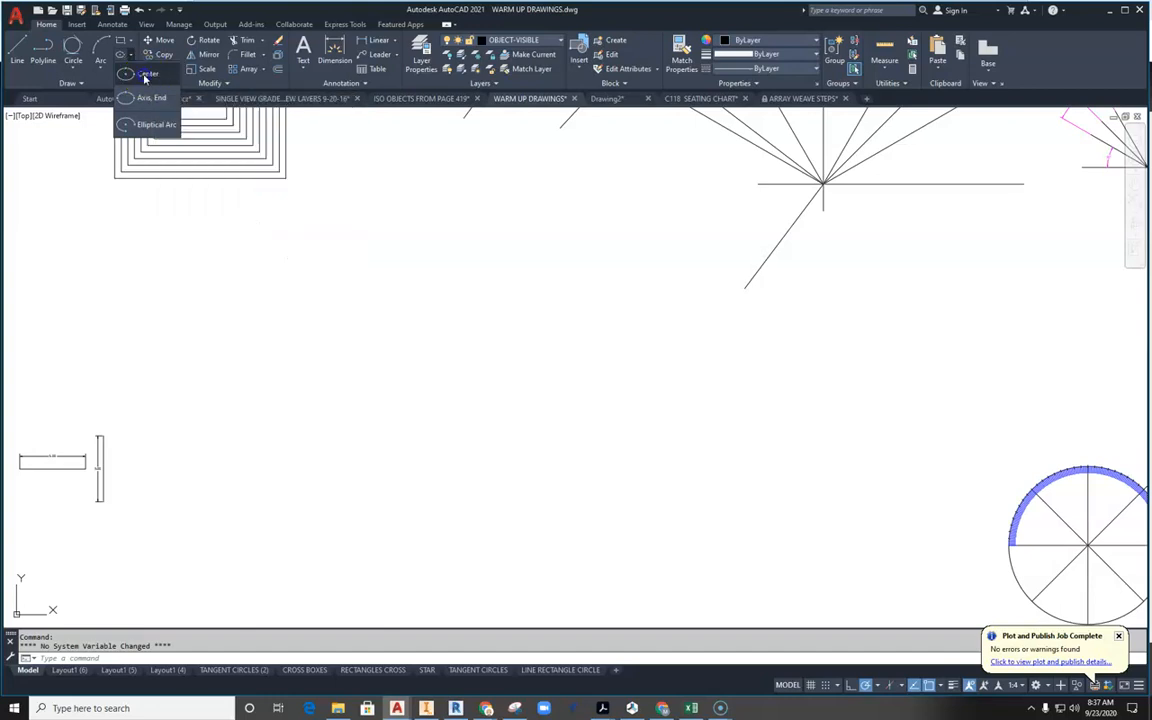
click(145, 76)
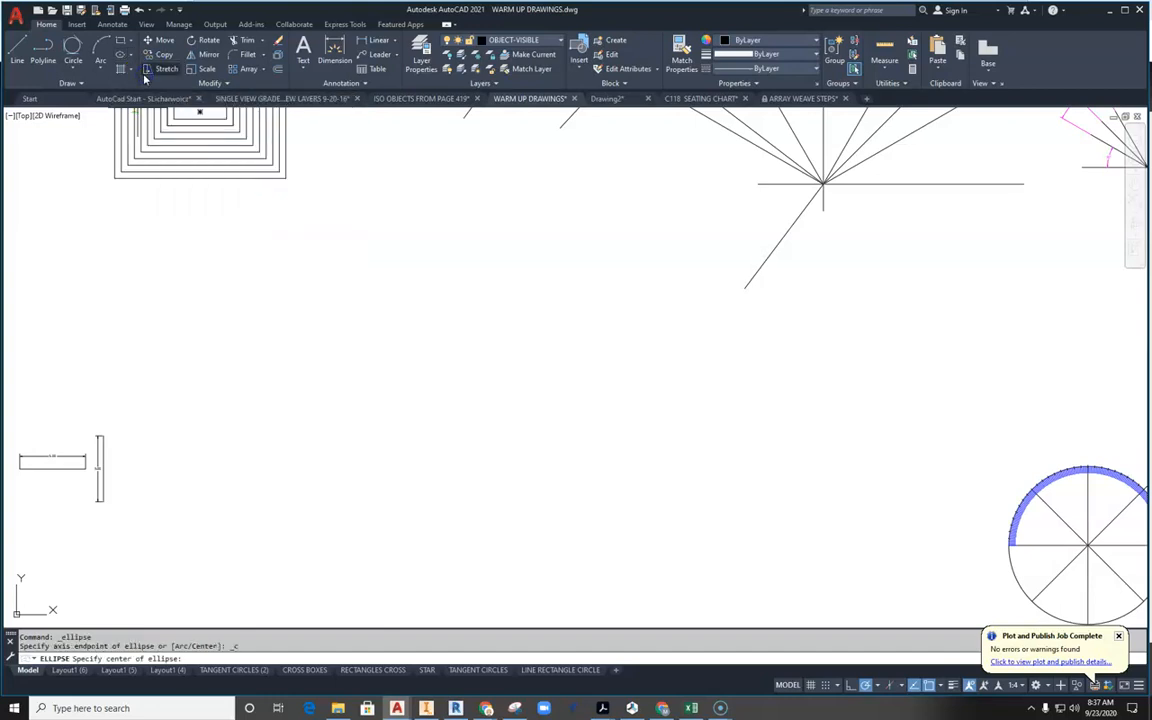
click(449, 379)
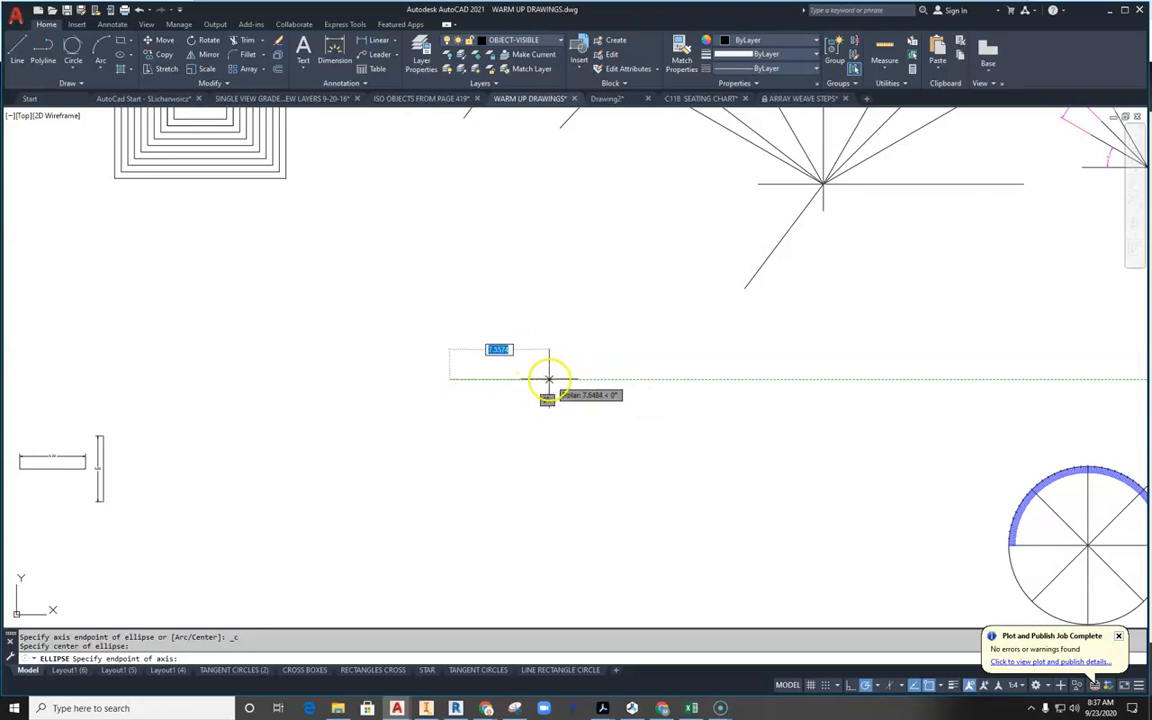
mouse_move(602, 708)
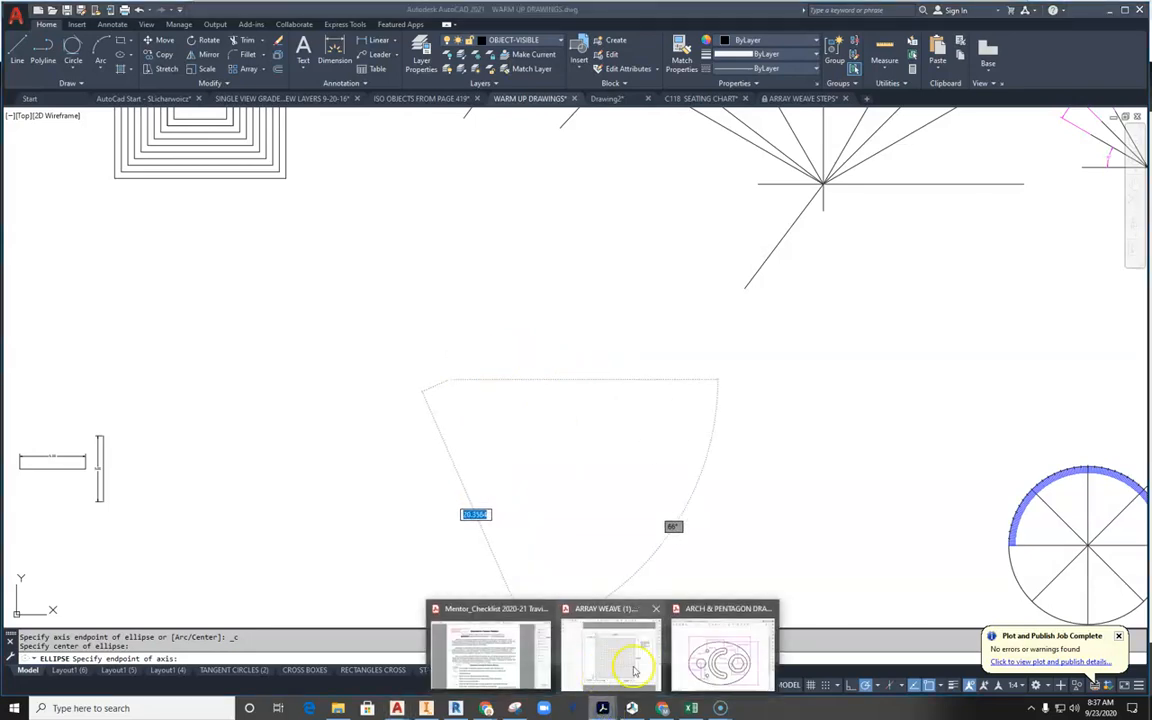
click(720, 655)
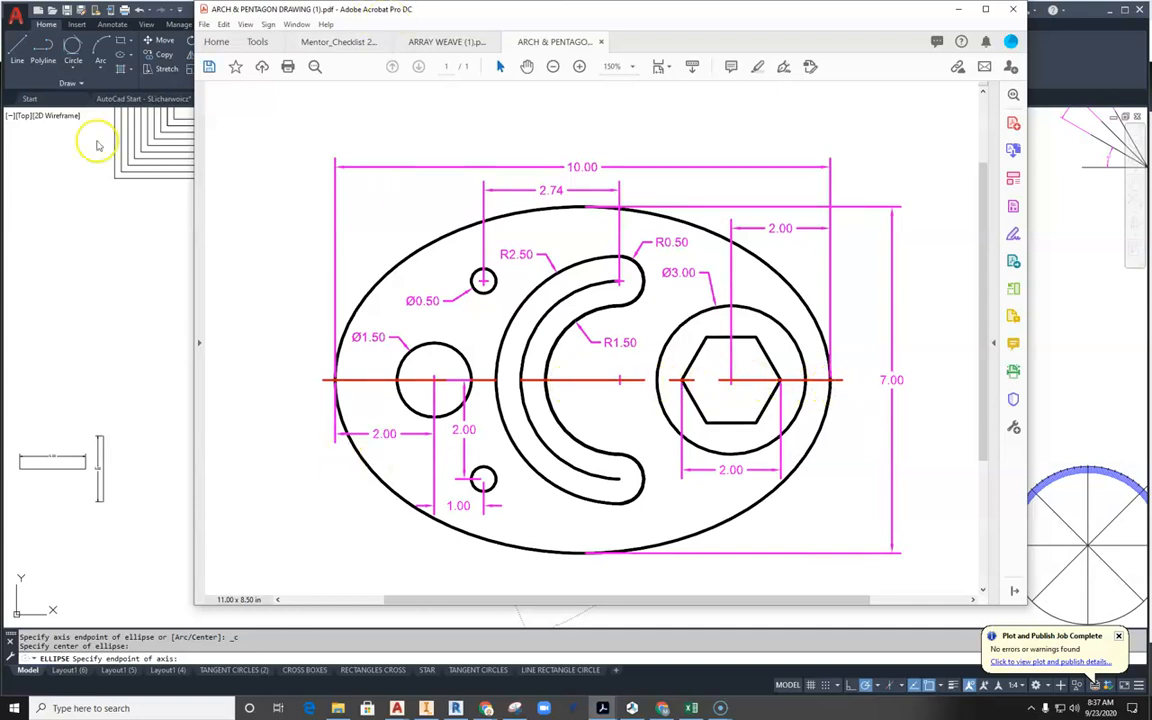
click(180, 326)
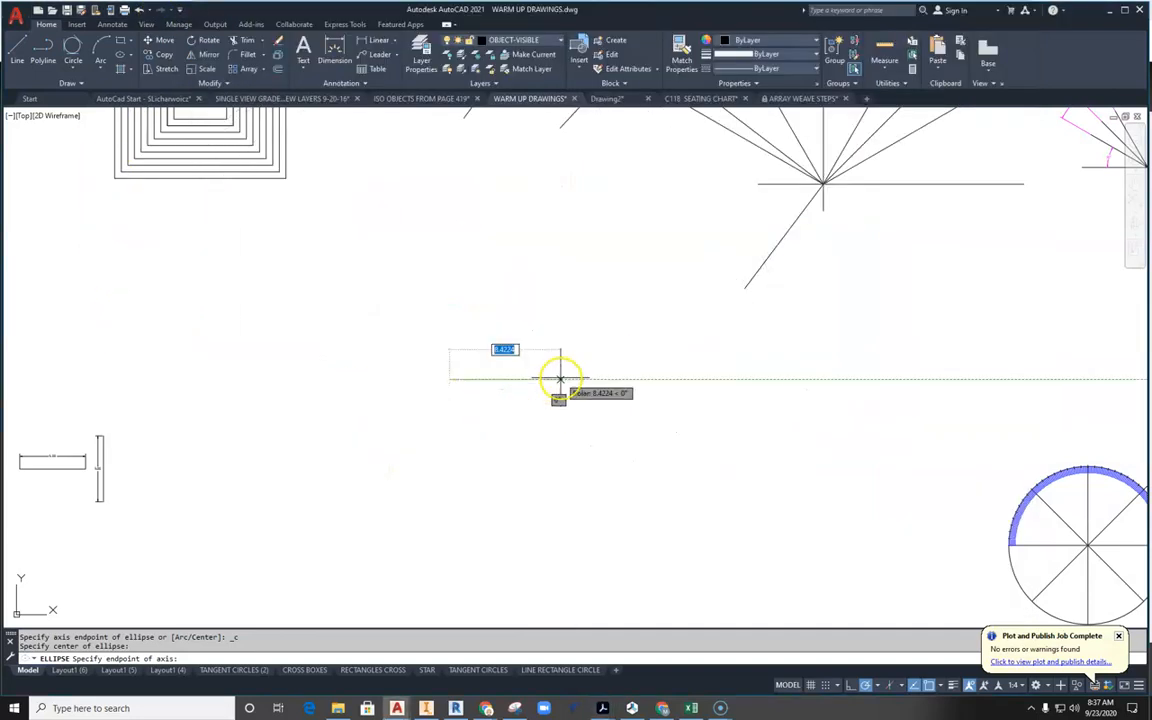
text(5)
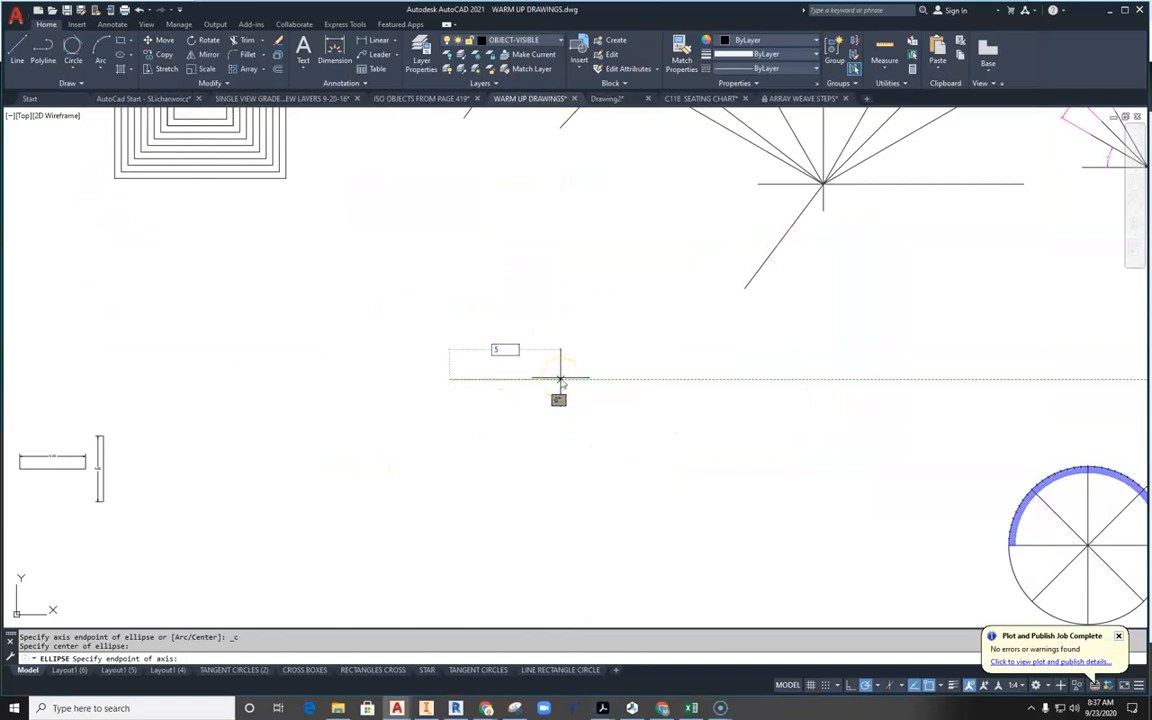
key(Return)
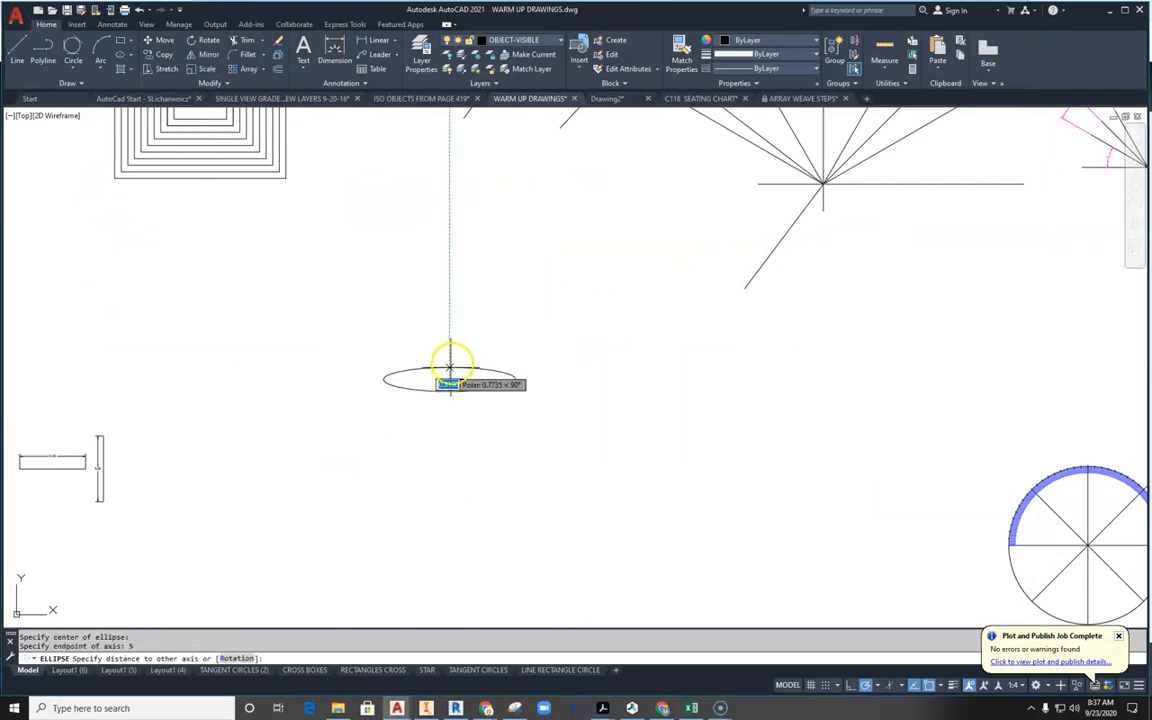
Step: Check the overall height in the PDF reference and finish the ellipse with a vertical half-axis of 3.5
scroll(448, 362, up, 4)
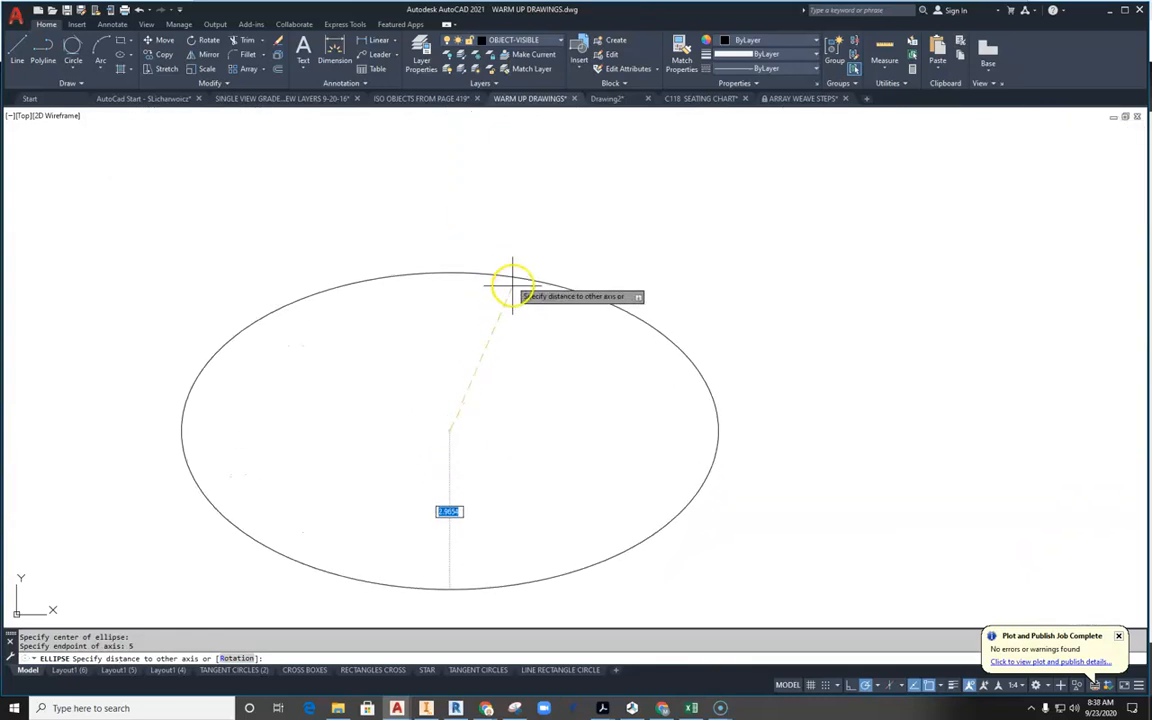
click(459, 555)
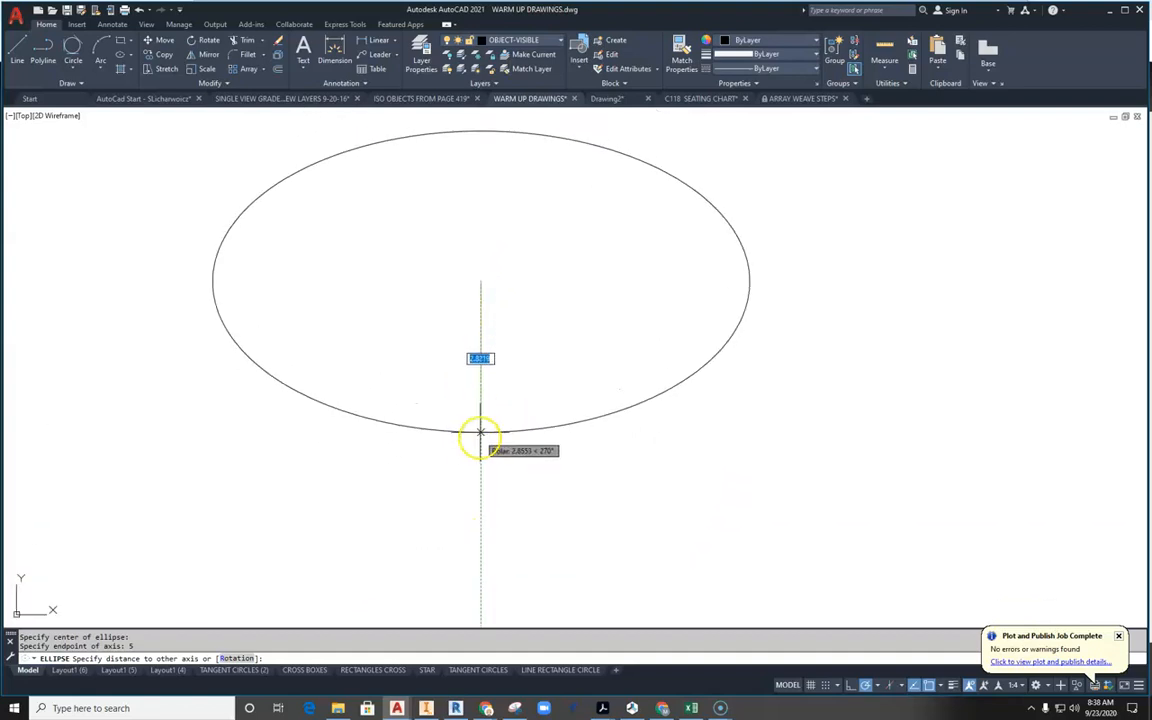
mouse_move(603, 711)
click(738, 656)
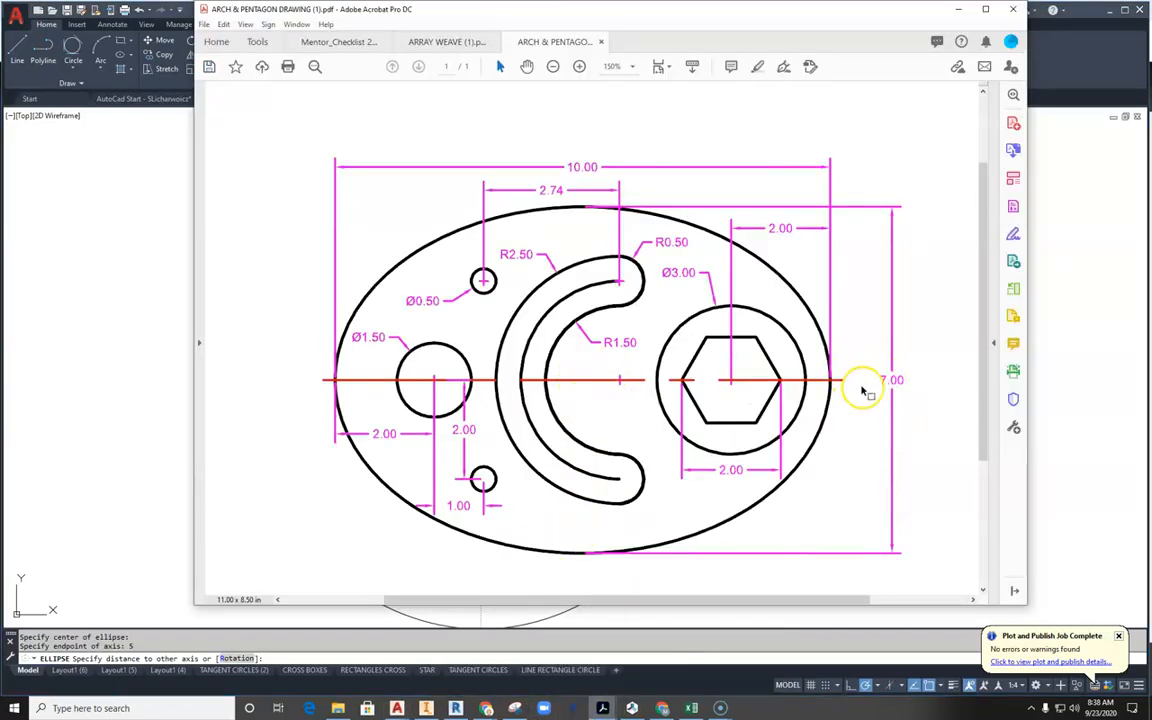
click(81, 389)
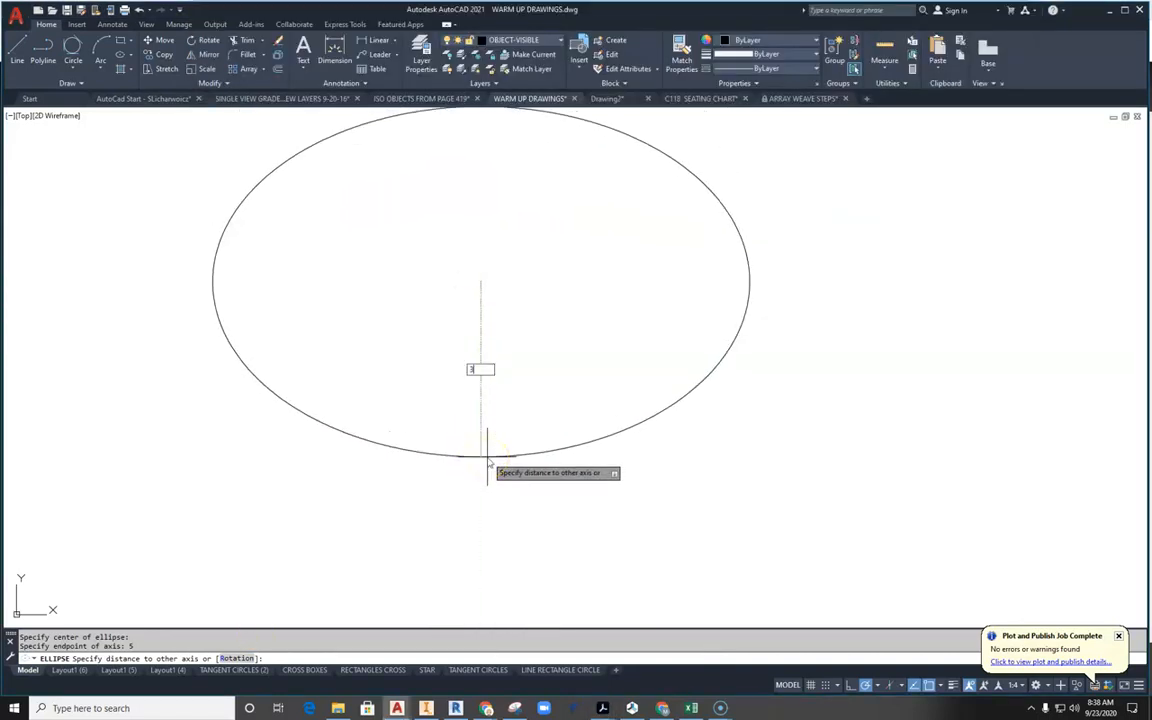
key(Return)
middle_drag(563, 266, 506, 411)
middle_drag(478, 368, 522, 324)
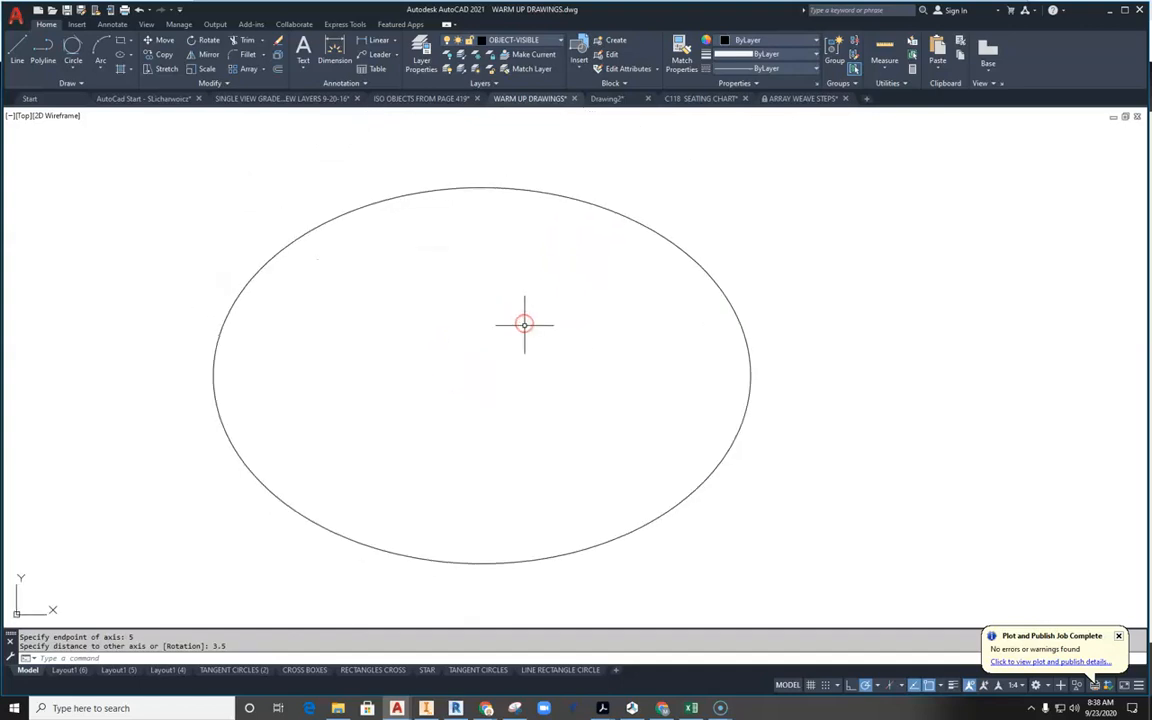
Step: Add a vertical linear dimension for the ellipse's overall height, placed to the right of the shape
click(371, 41)
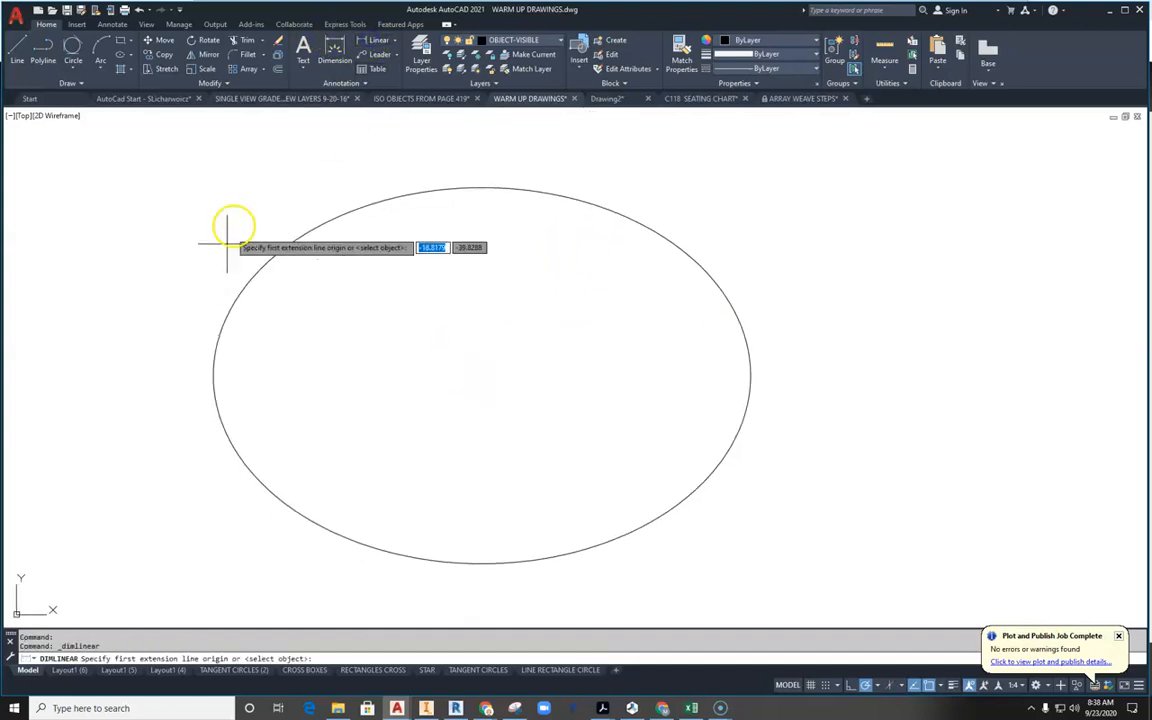
click(481, 376)
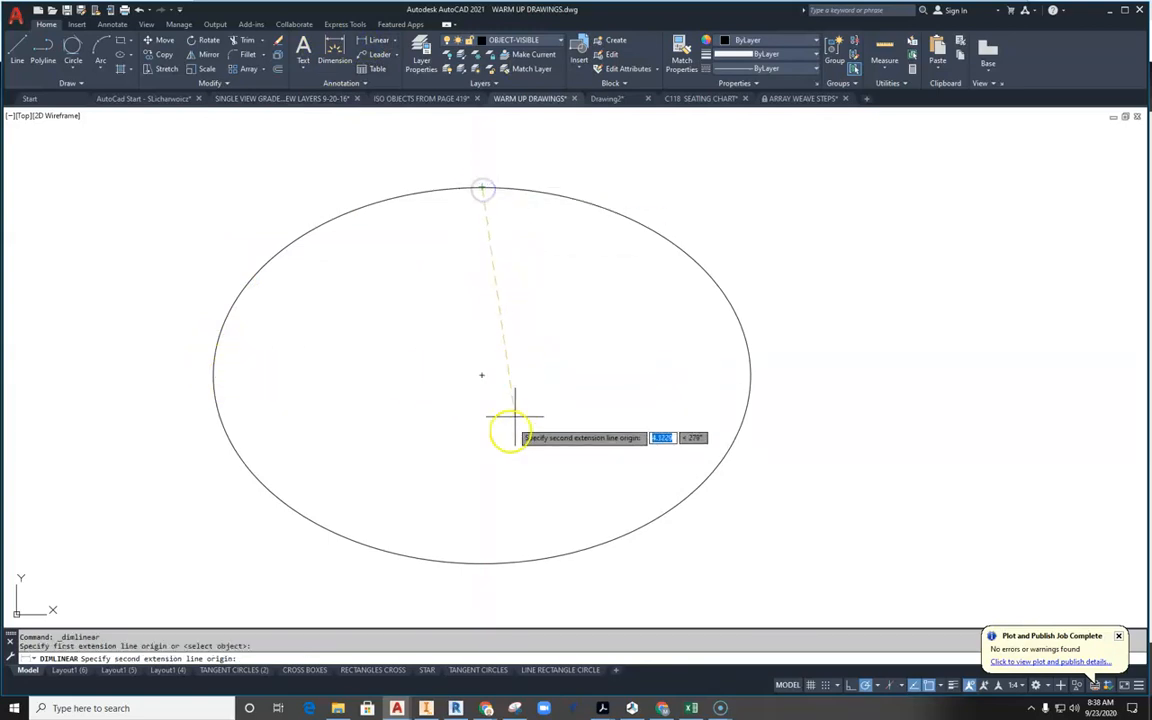
click(480, 563)
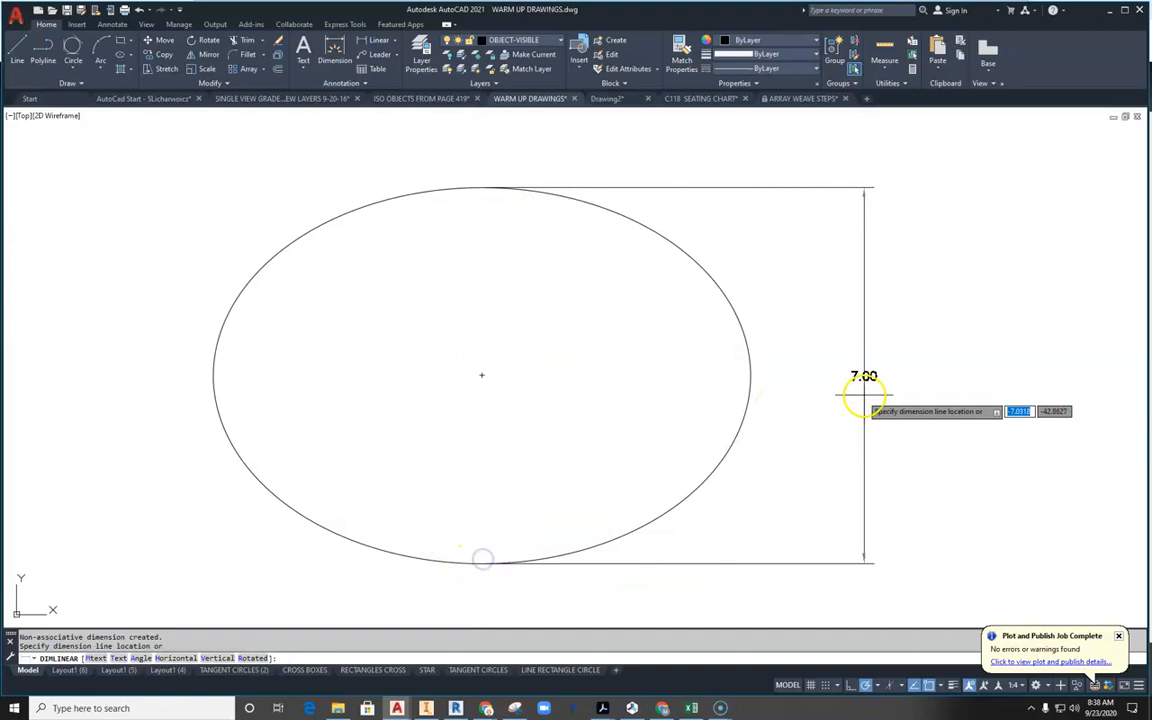
click(868, 392)
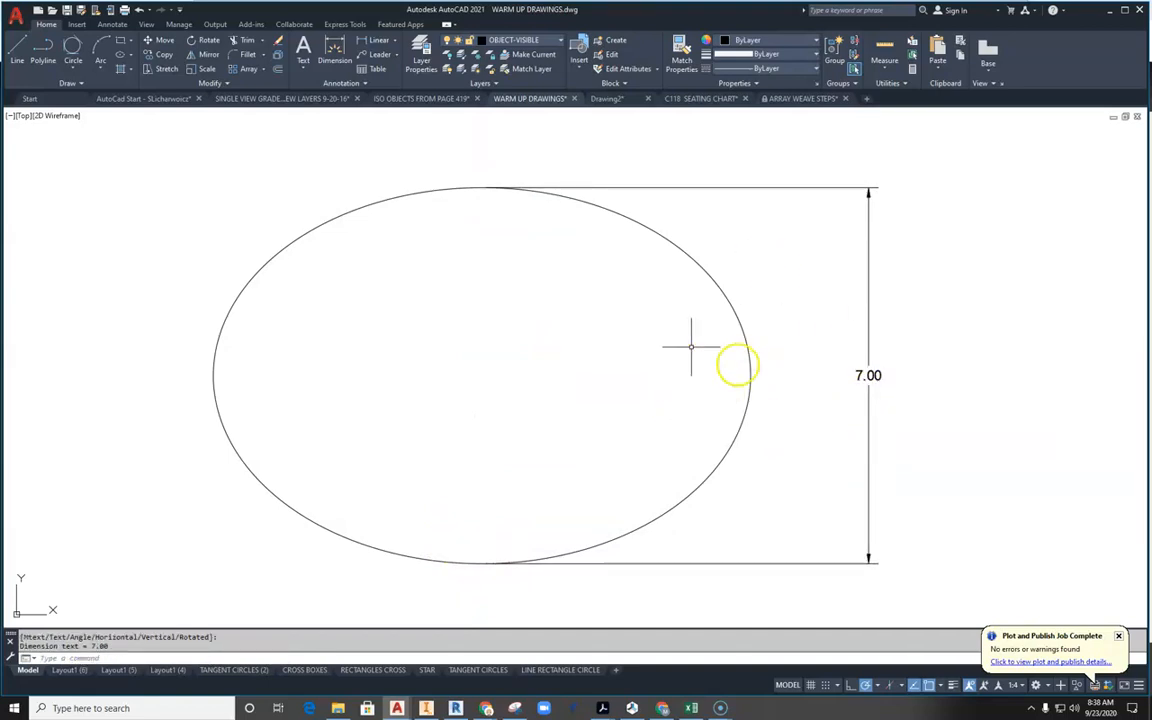
Step: Add a horizontal linear dimension for the ellipse's overall width, placed above the shape
click(378, 40)
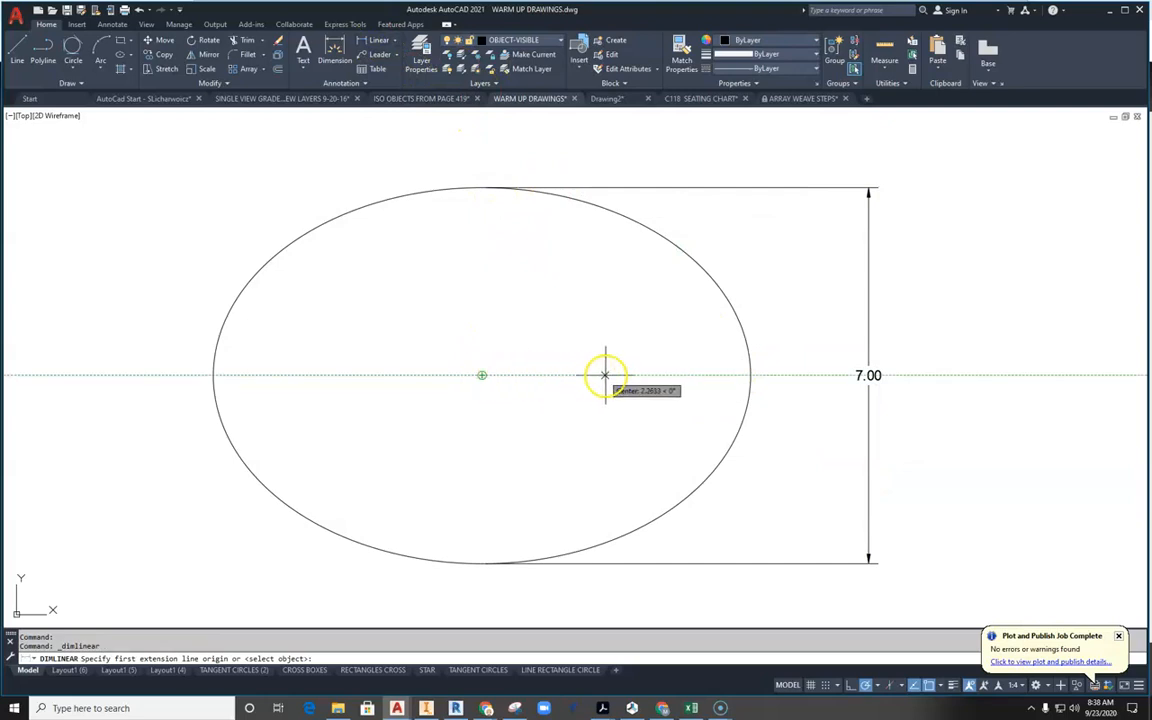
click(751, 376)
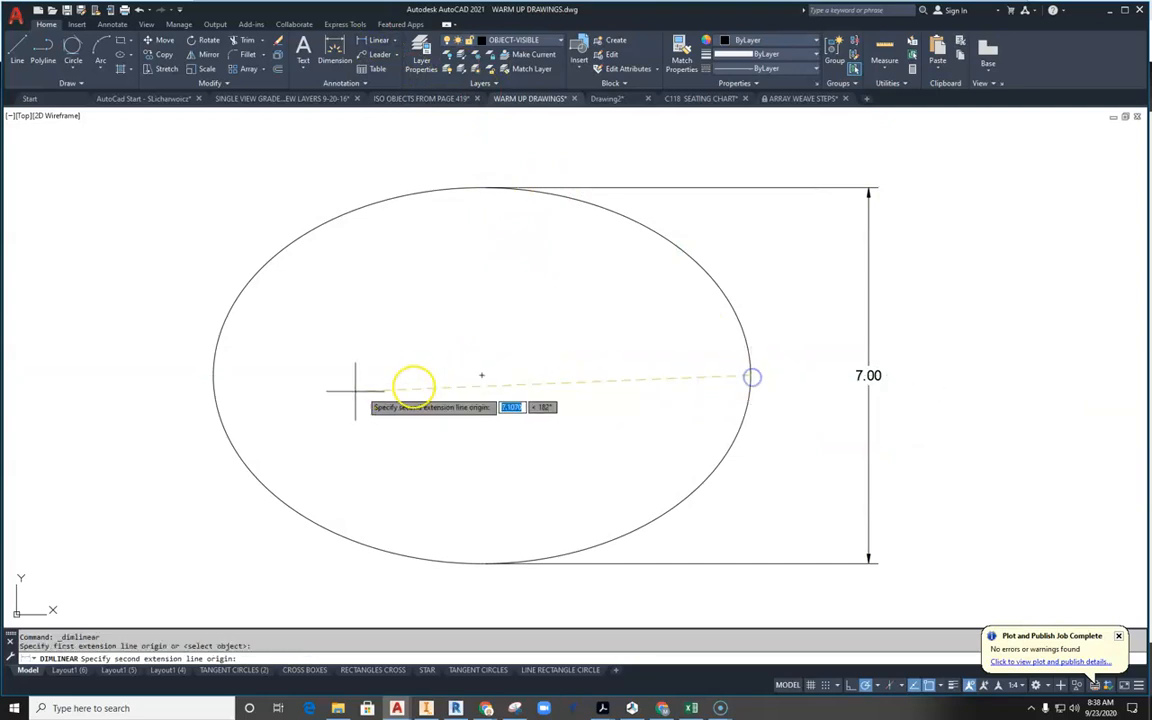
click(213, 376)
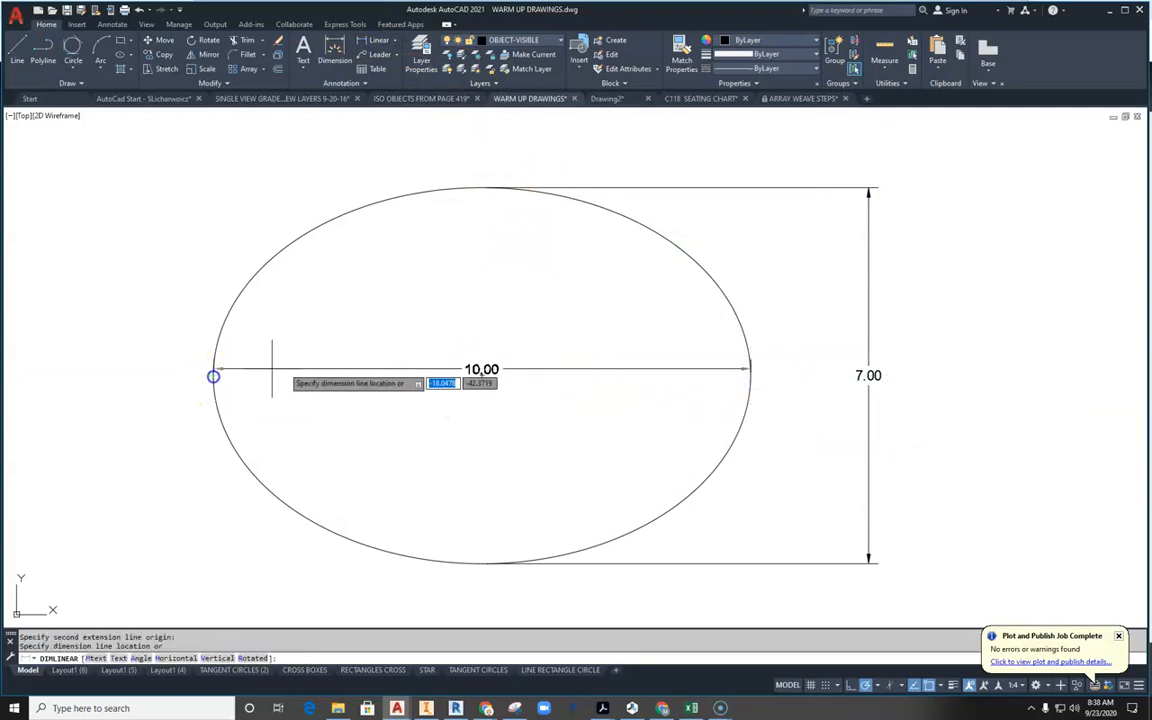
click(411, 141)
middle_drag(487, 275, 524, 304)
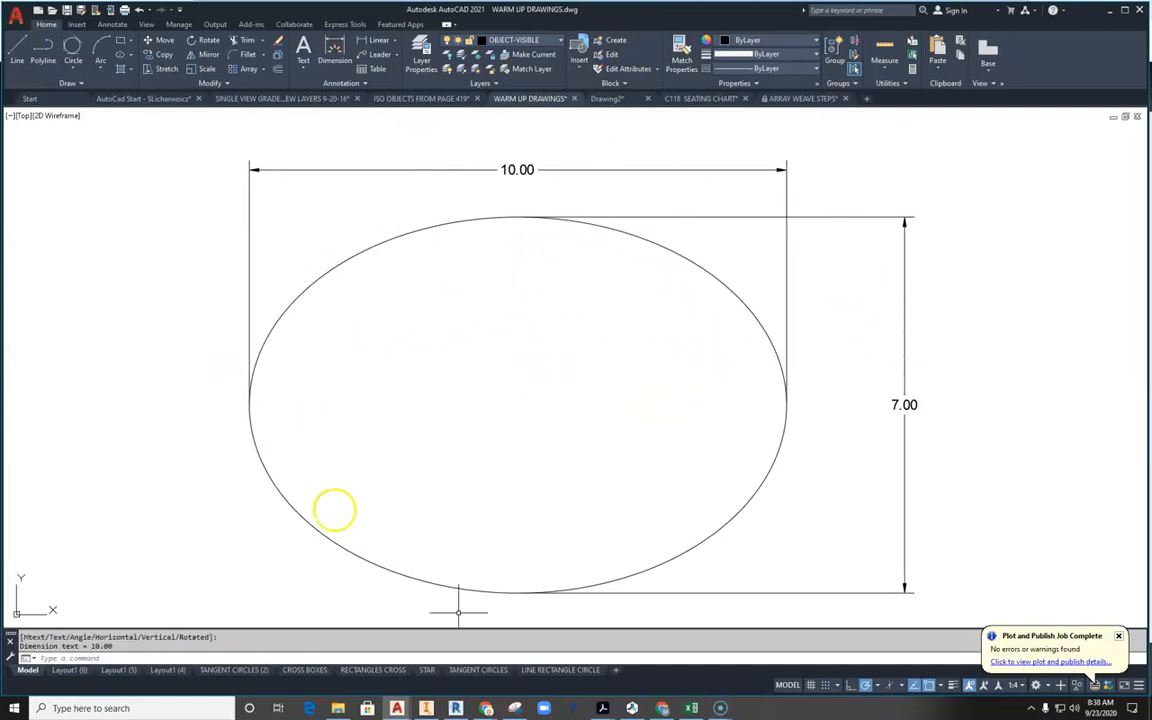
mouse_move(543, 374)
middle_down()
mouse_move(525, 351)
mouse_move(590, 362)
middle_up()
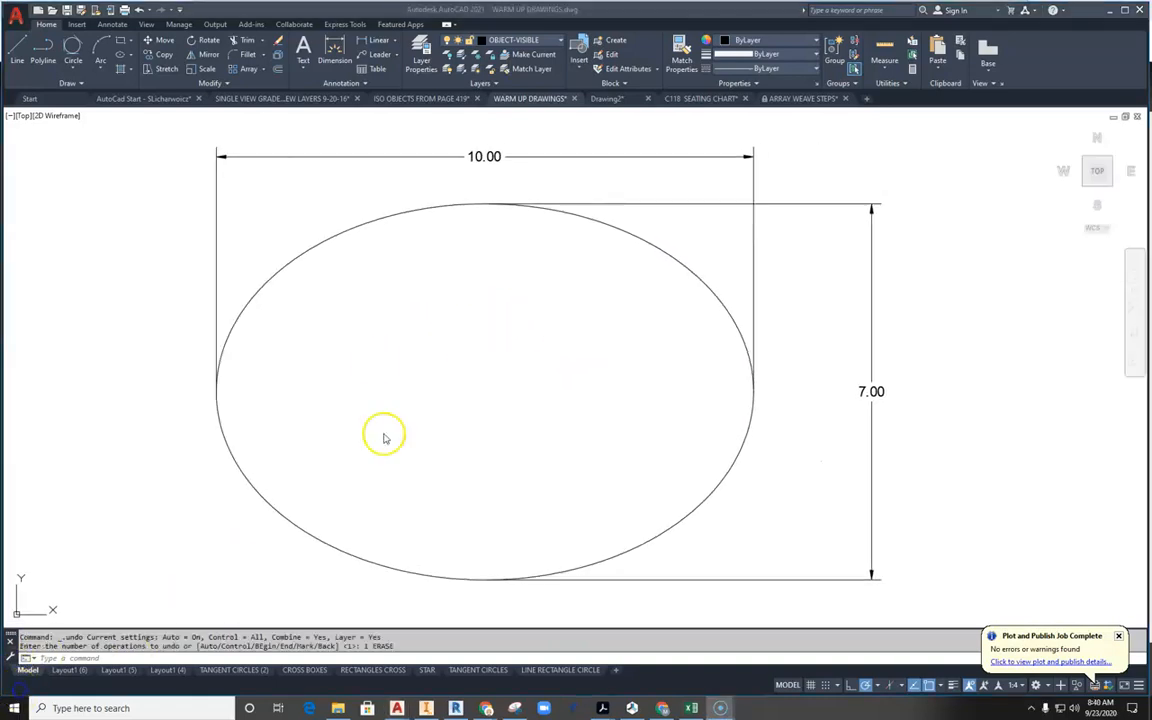
Step: Erase both the width and height dimensions, keeping only the ellipse
click(783, 160)
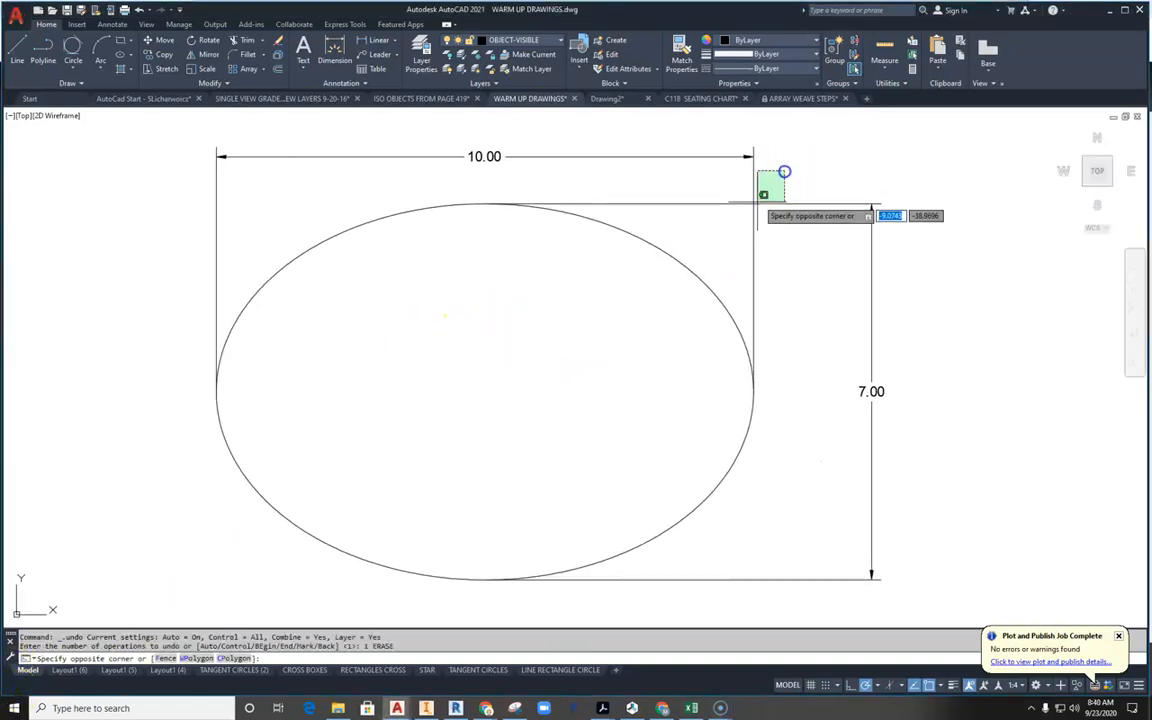
click(742, 218)
click(721, 260)
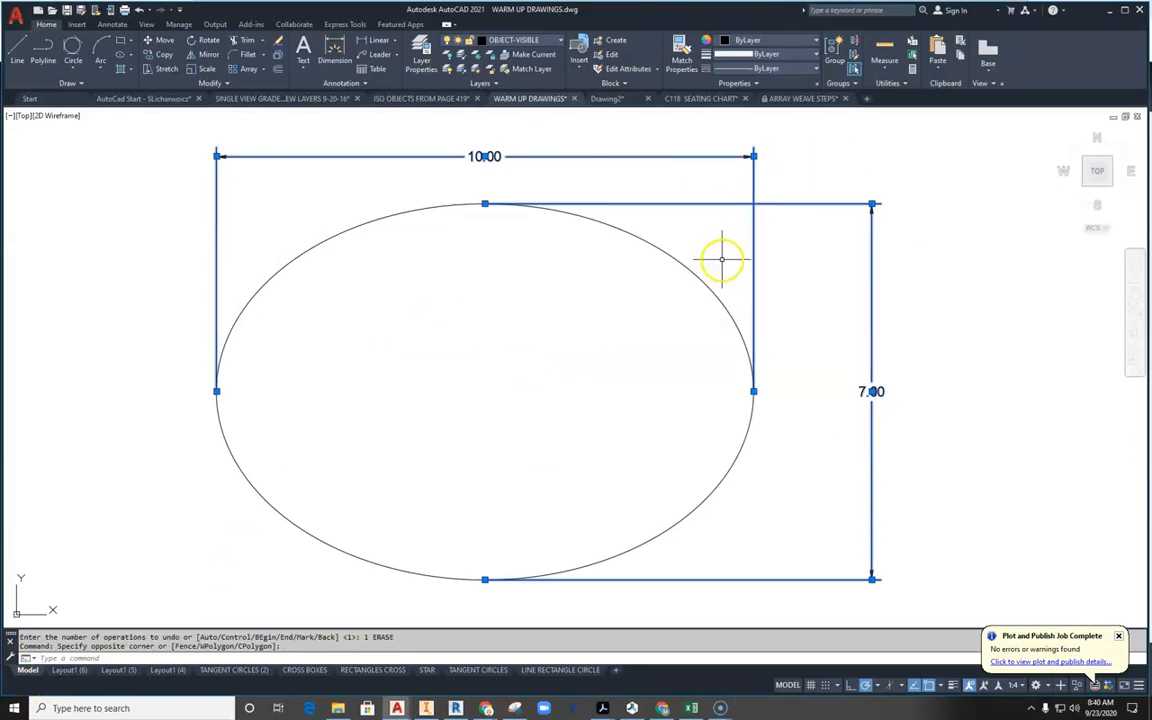
key(Delete)
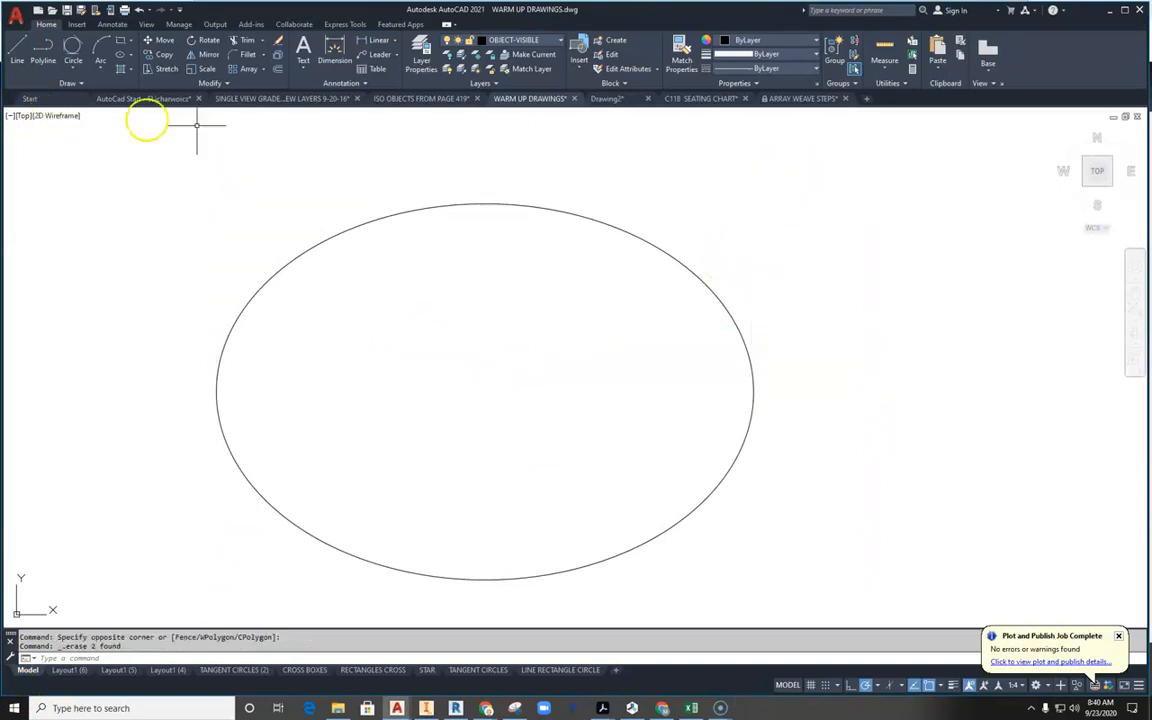
Step: Dimension the ellipse's full width between its left and right quadrant points, with the dimension line above the shape
click(377, 42)
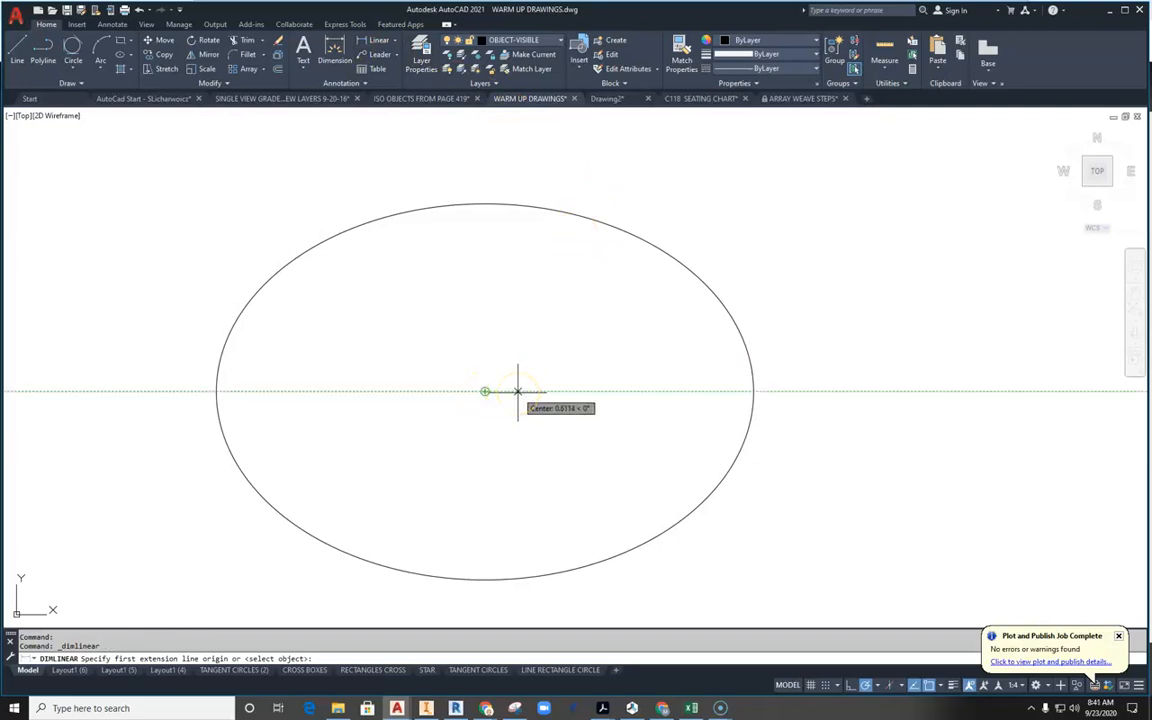
click(940, 688)
click(932, 508)
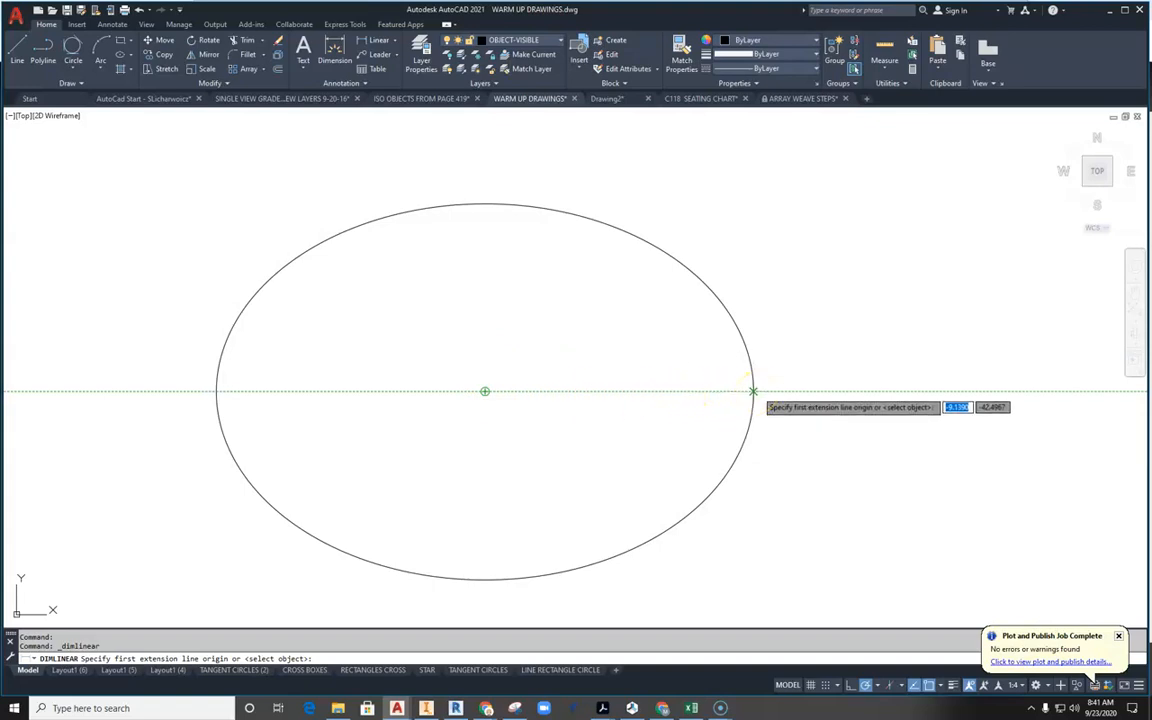
click(752, 391)
click(217, 392)
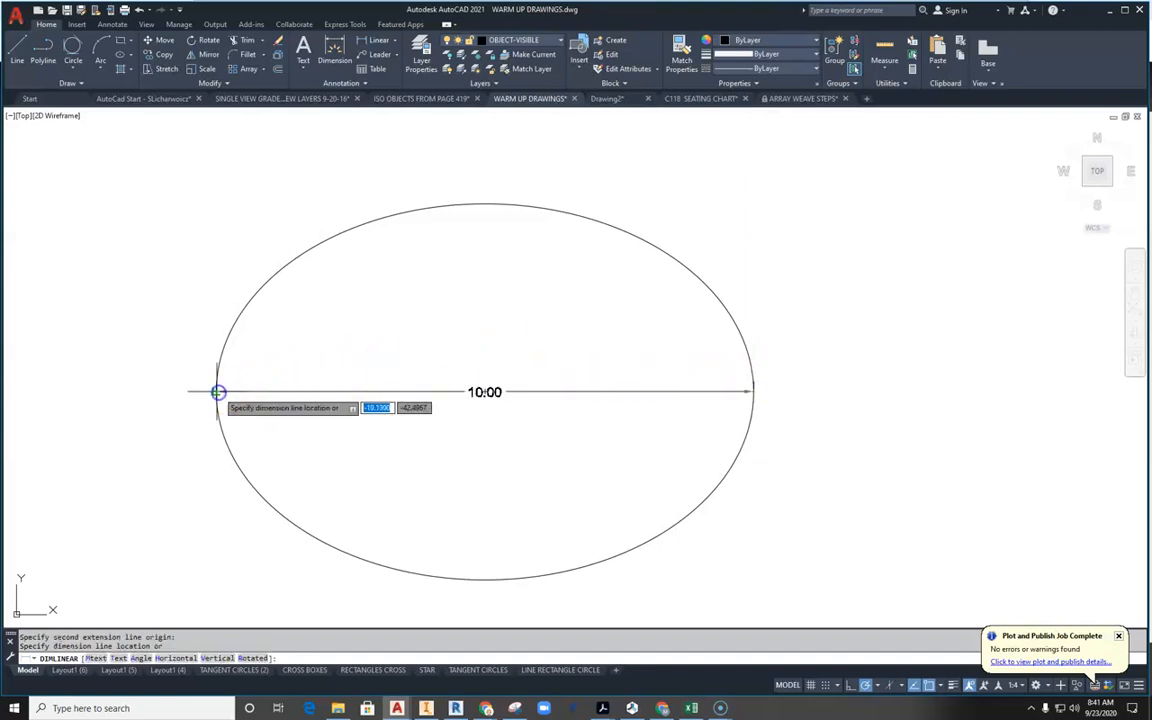
click(471, 150)
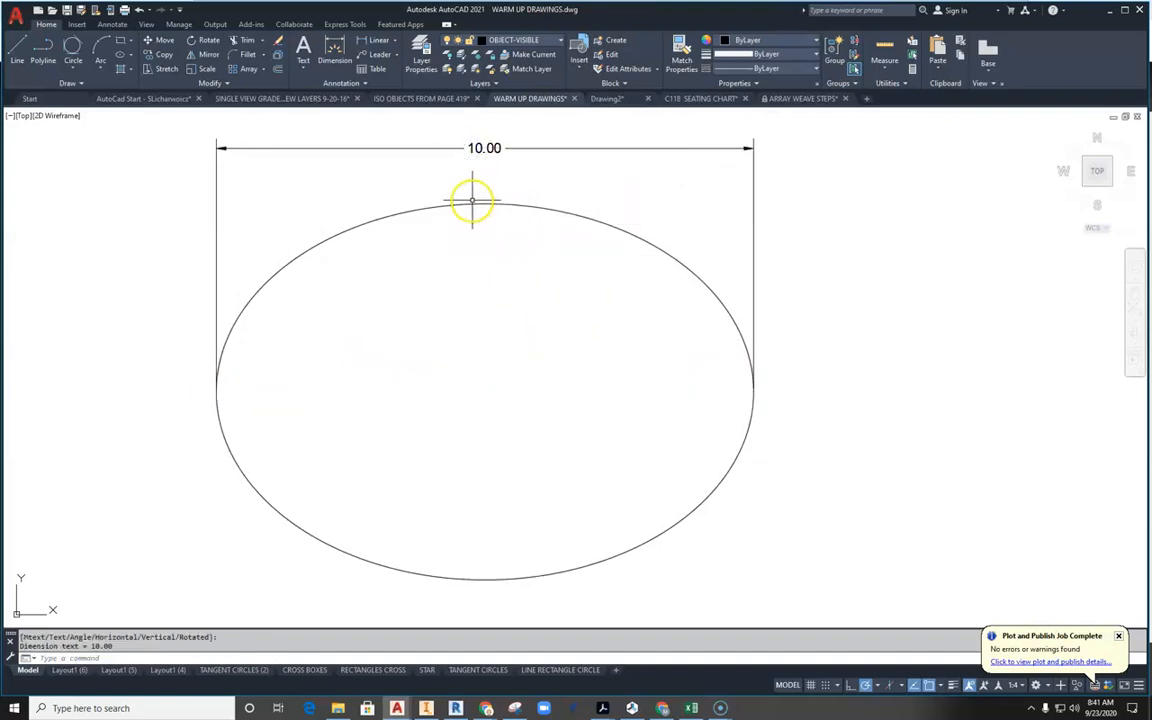
Step: Dimension the ellipse's full height between its top and bottom quadrant points, with the dimension line right of the shape
click(376, 40)
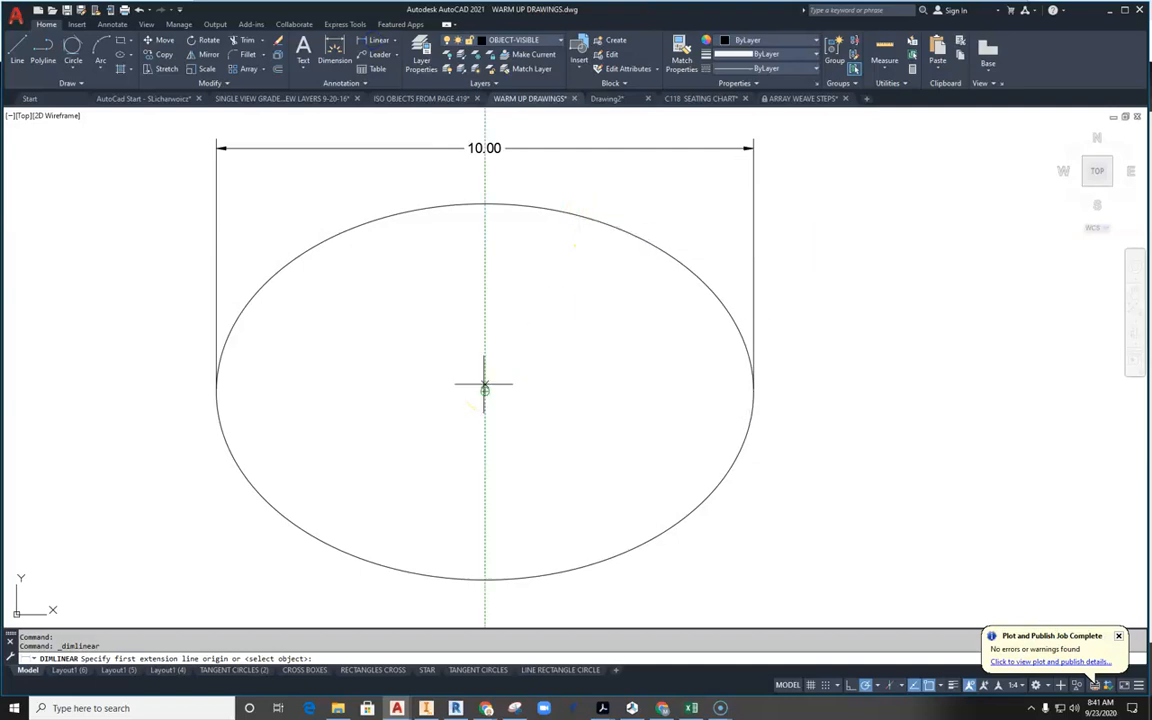
click(484, 203)
click(485, 580)
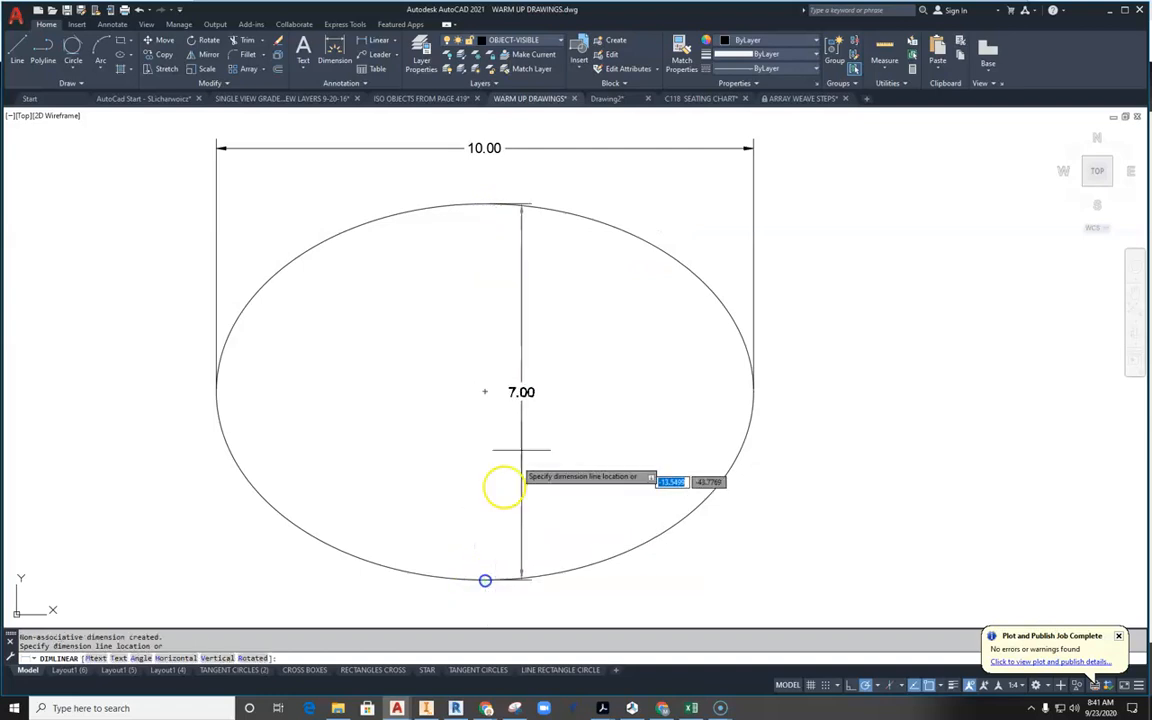
click(832, 373)
key(Escape)
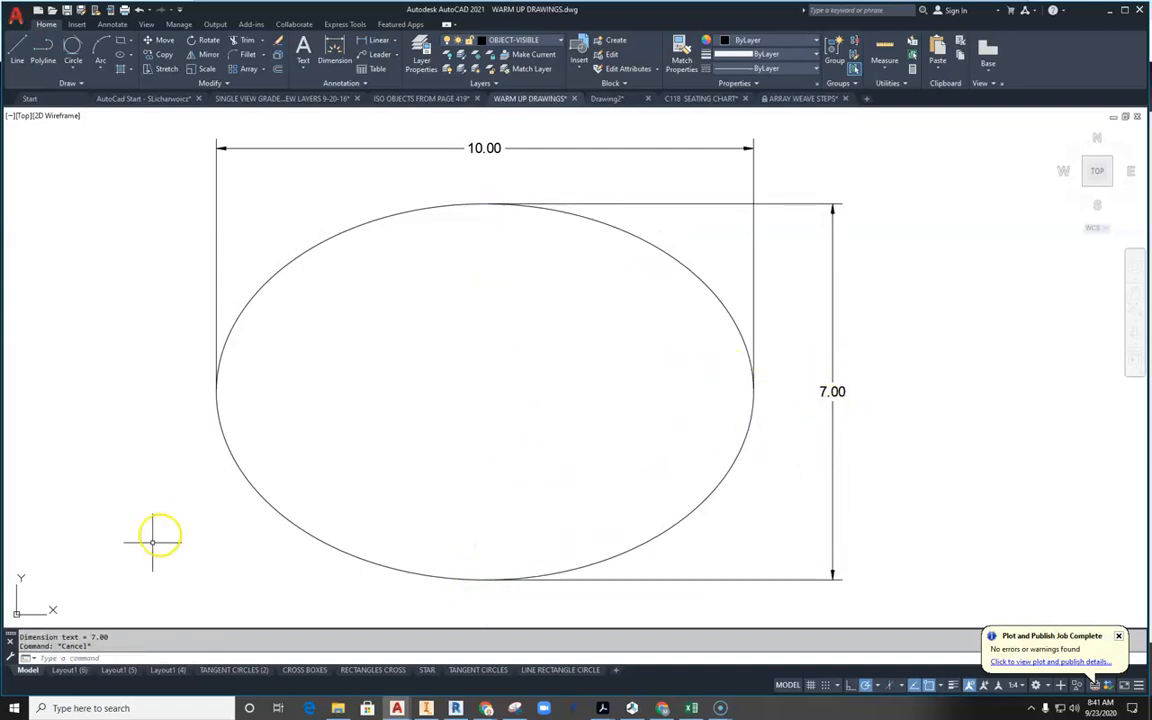
Step: Check the hexagon and circle dimensions in the Arch & Pentagon PDF in Acrobat and return to WARM UP DRAWINGS.dwg in AutoCAD
click(14, 704)
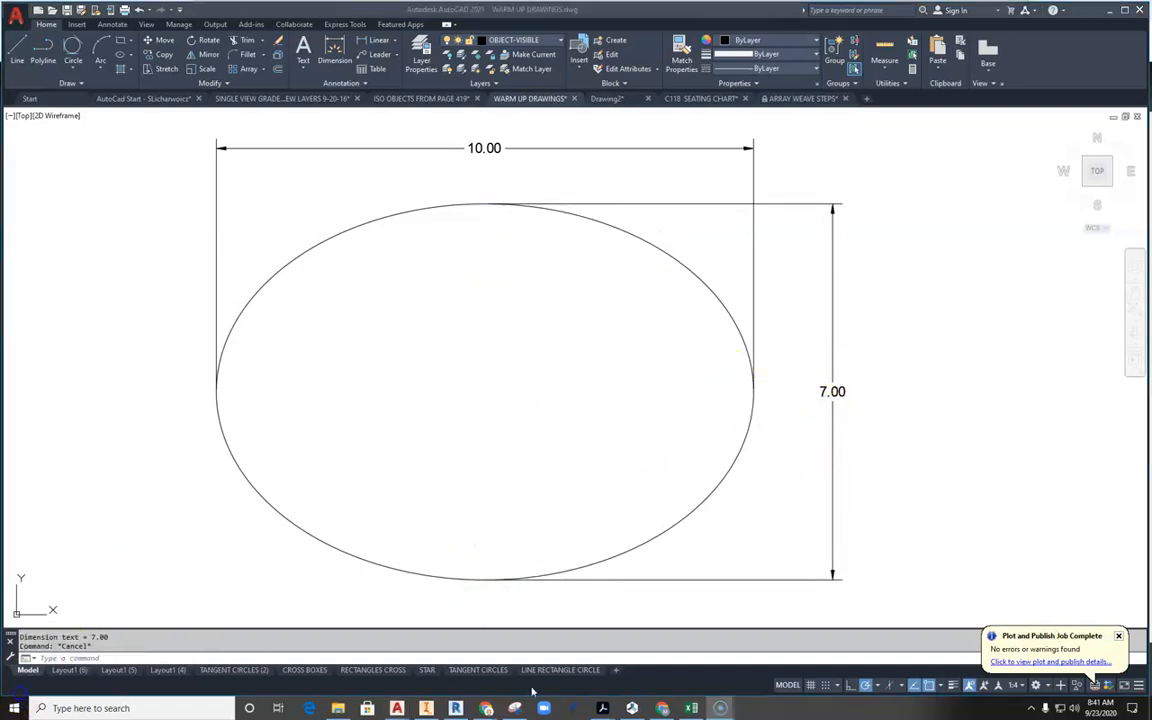
click(603, 708)
click(757, 688)
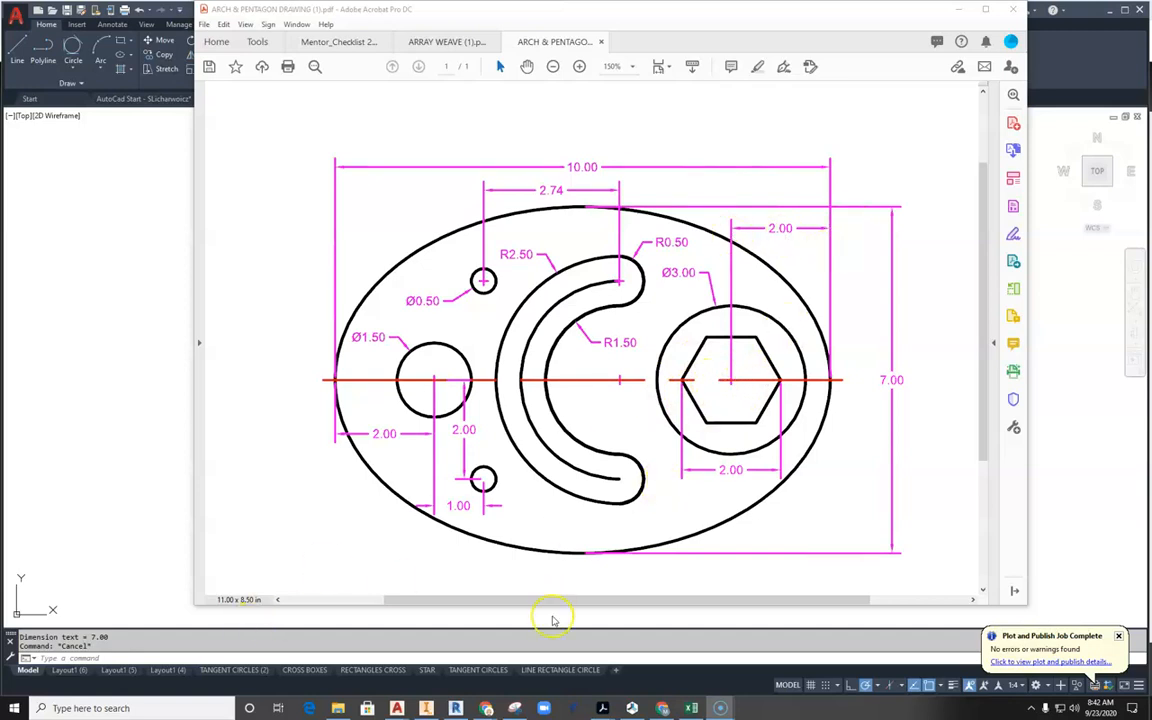
mouse_move(397, 708)
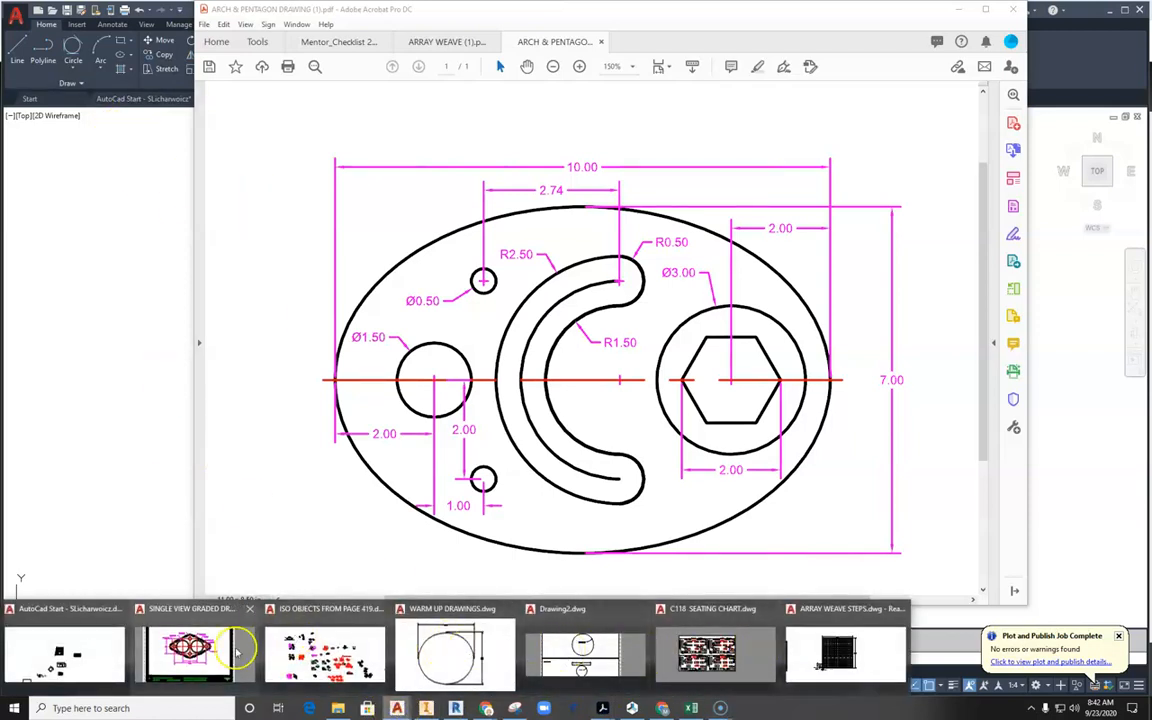
click(502, 646)
click(17, 50)
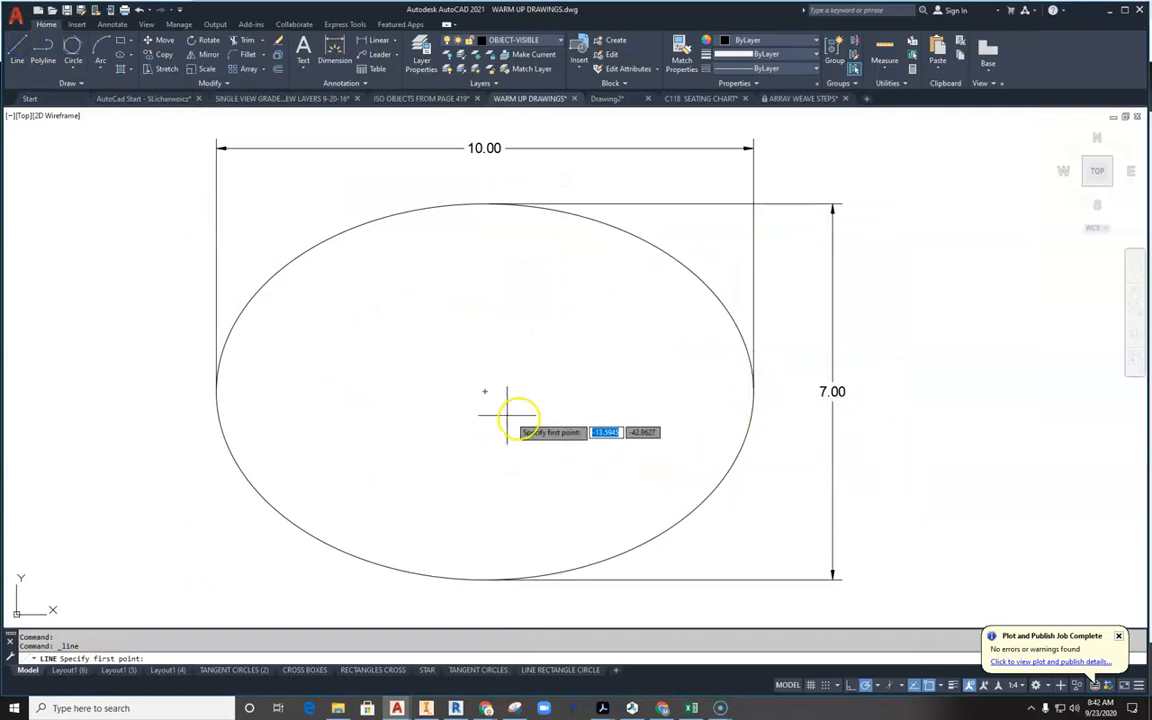
click(753, 391)
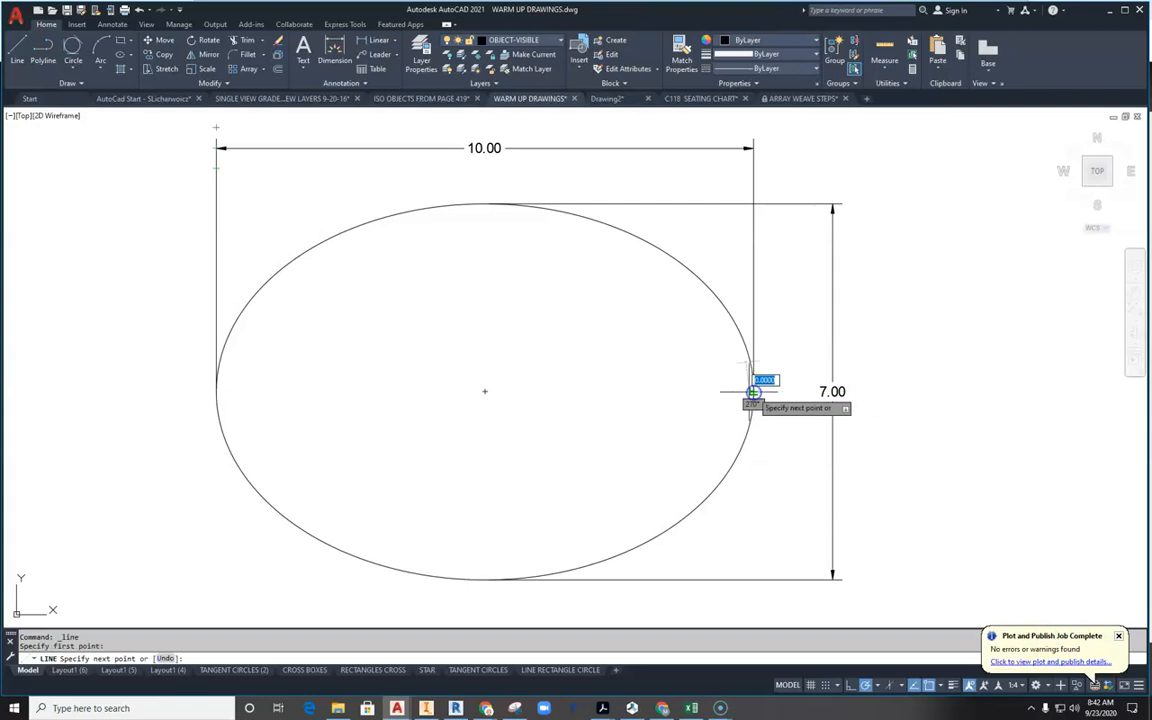
text(2)
key(Return)
key(Escape)
click(677, 393)
key(Delete)
Step: Draw a 2-unit horizontal line from the ellipse's right quadrant point inward toward its center
click(17, 50)
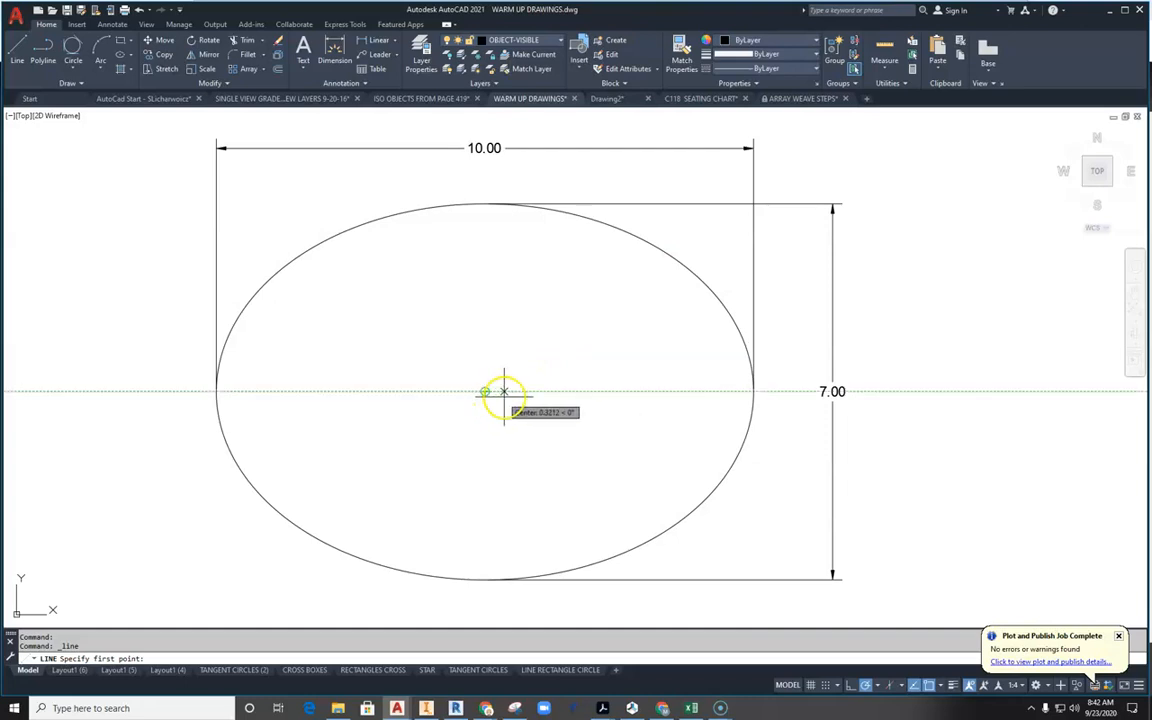
click(752, 392)
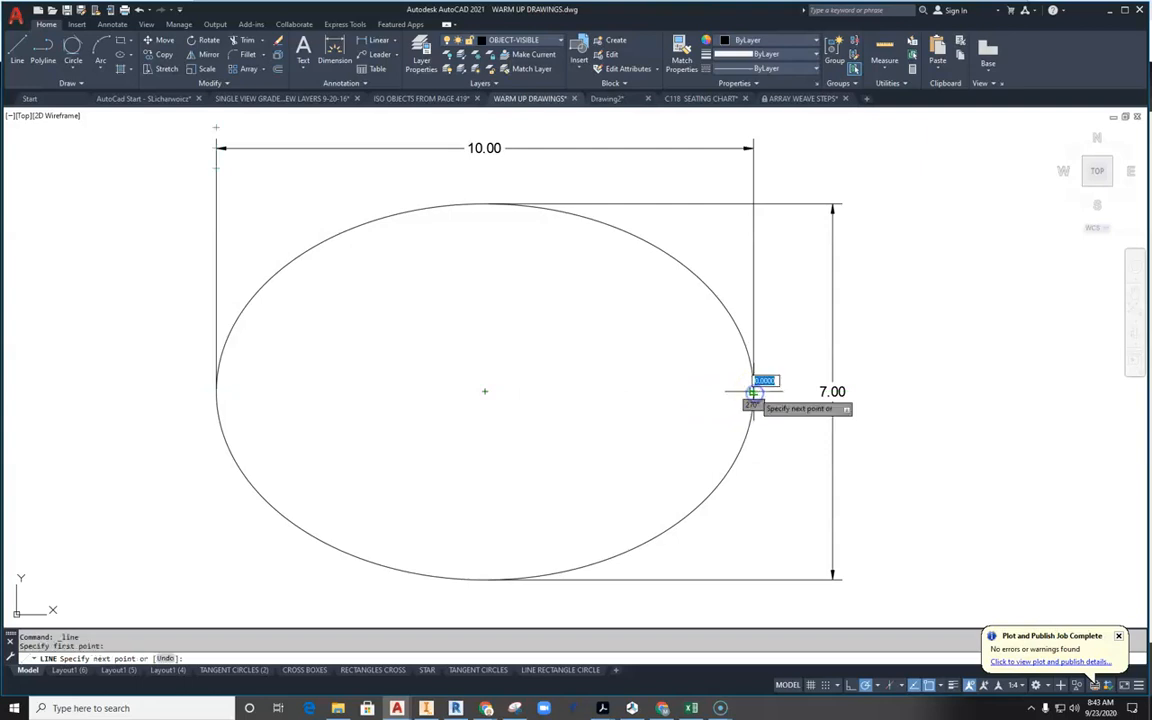
text(2)
key(Return)
key(Escape)
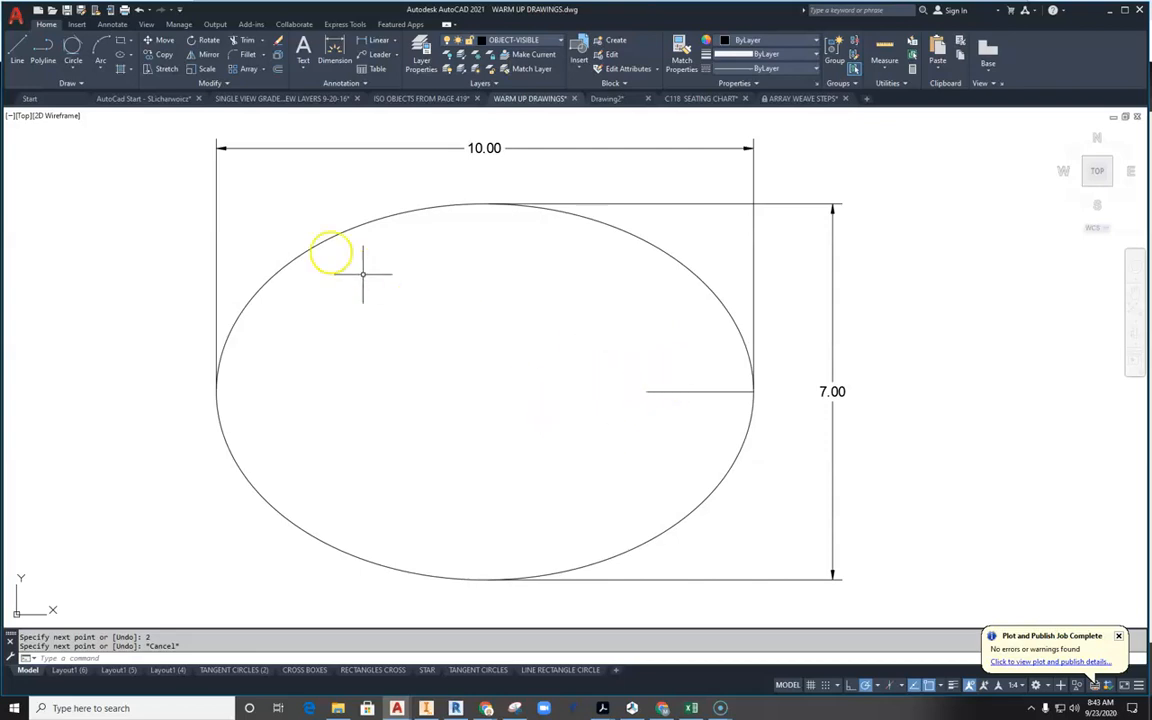
Step: Draw a 6-sided polygon inscribed in a circle of radius 1, centered on the 2-unit line's inner end, consulting the PDF for its size
click(134, 45)
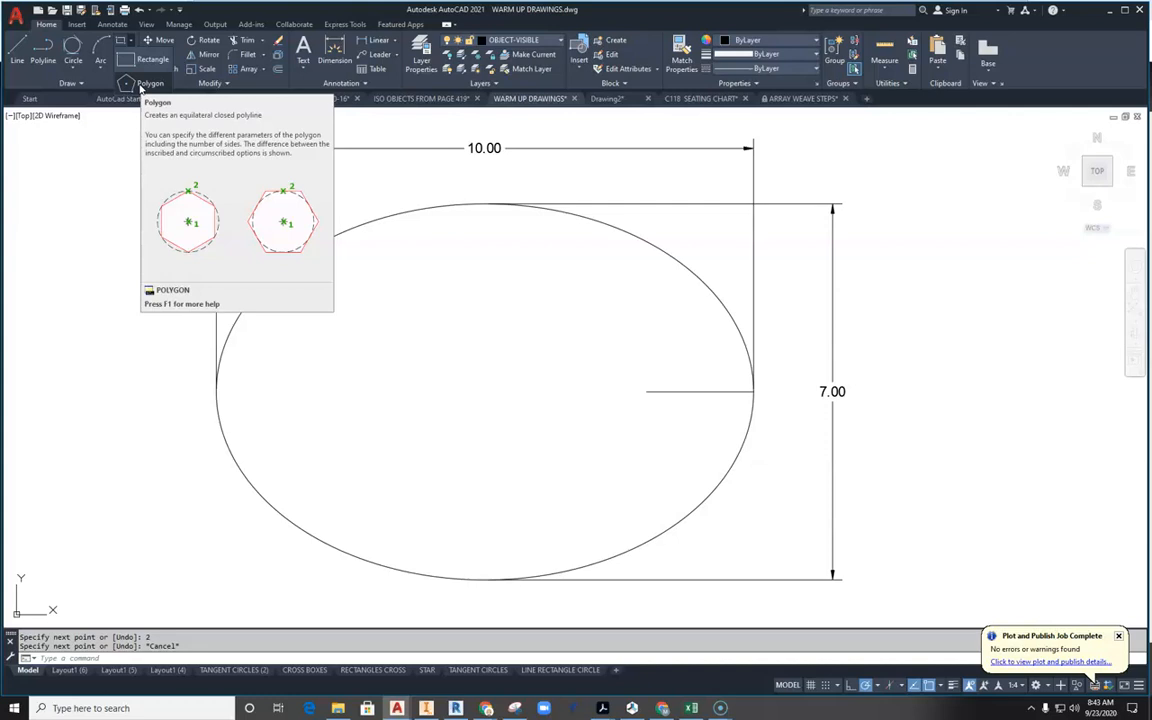
click(141, 86)
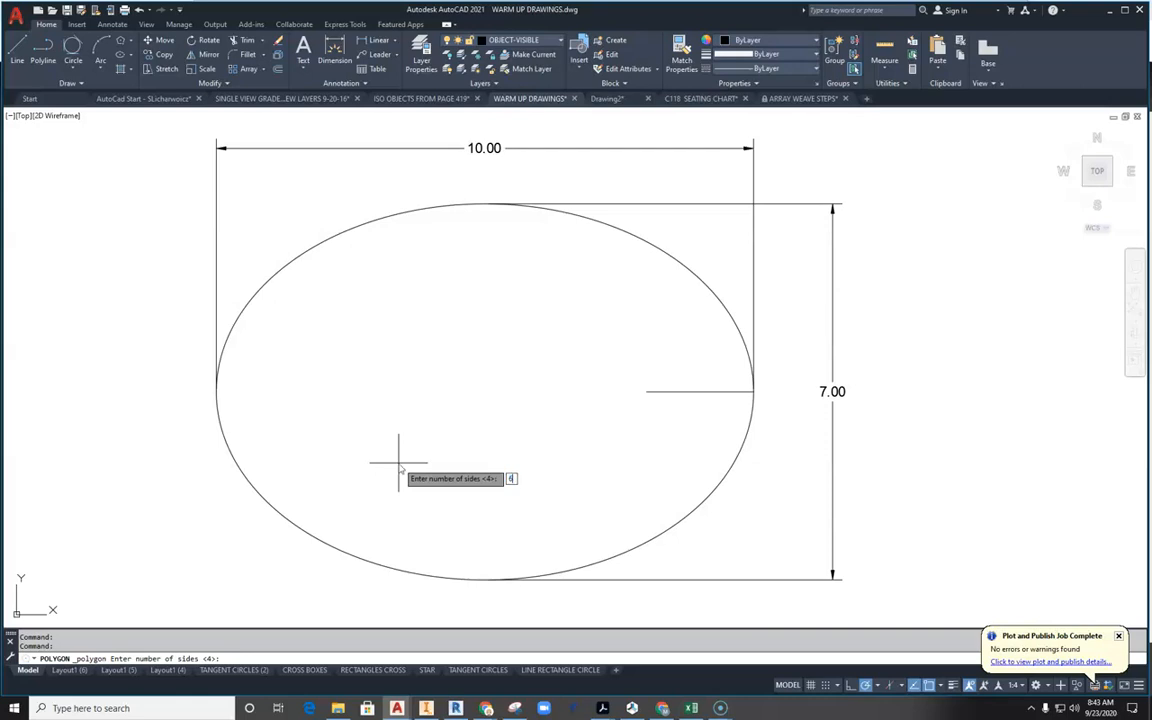
key(Return)
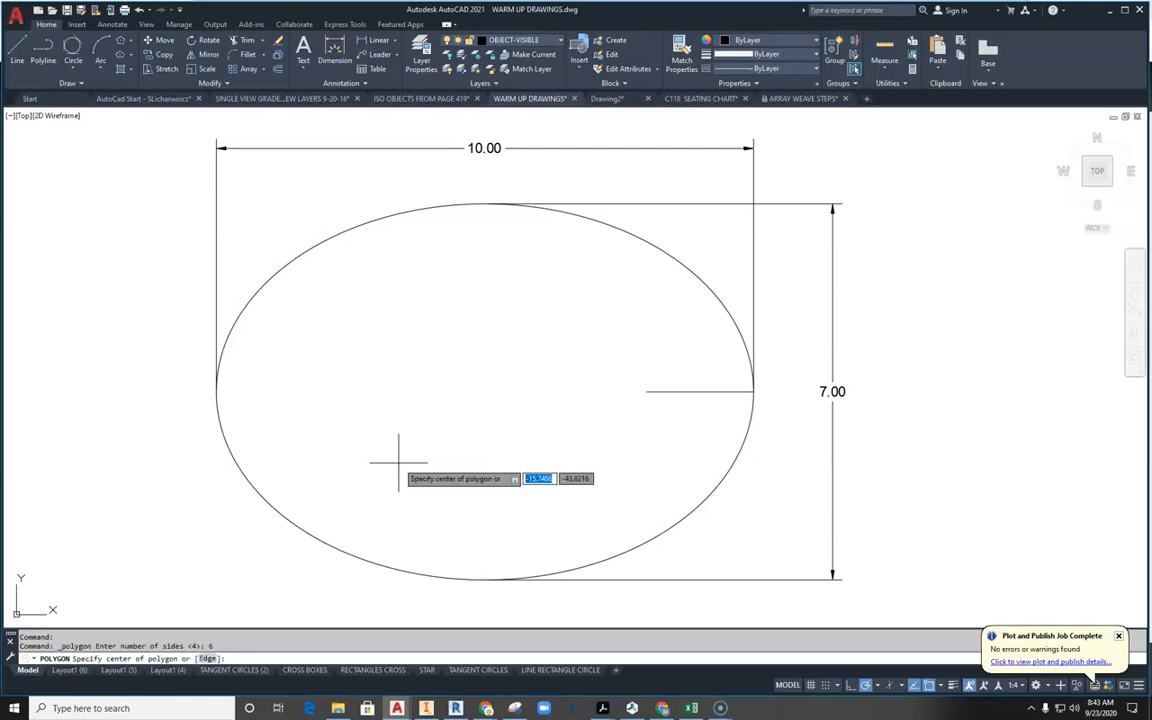
click(647, 391)
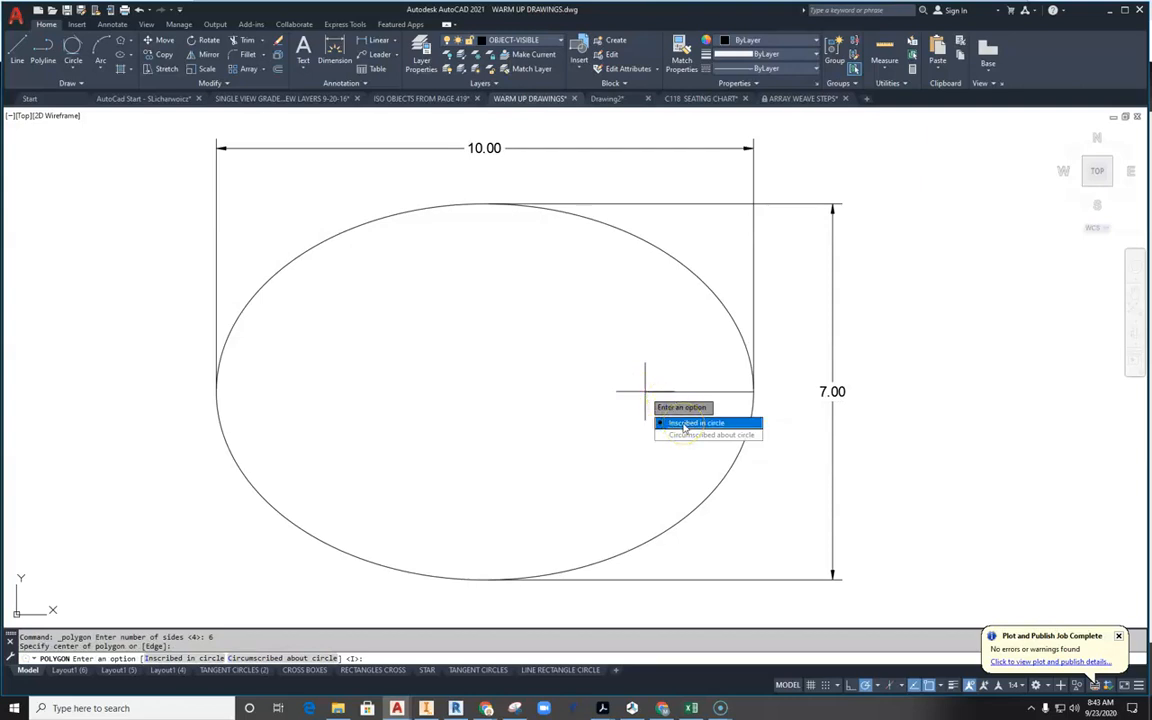
click(685, 425)
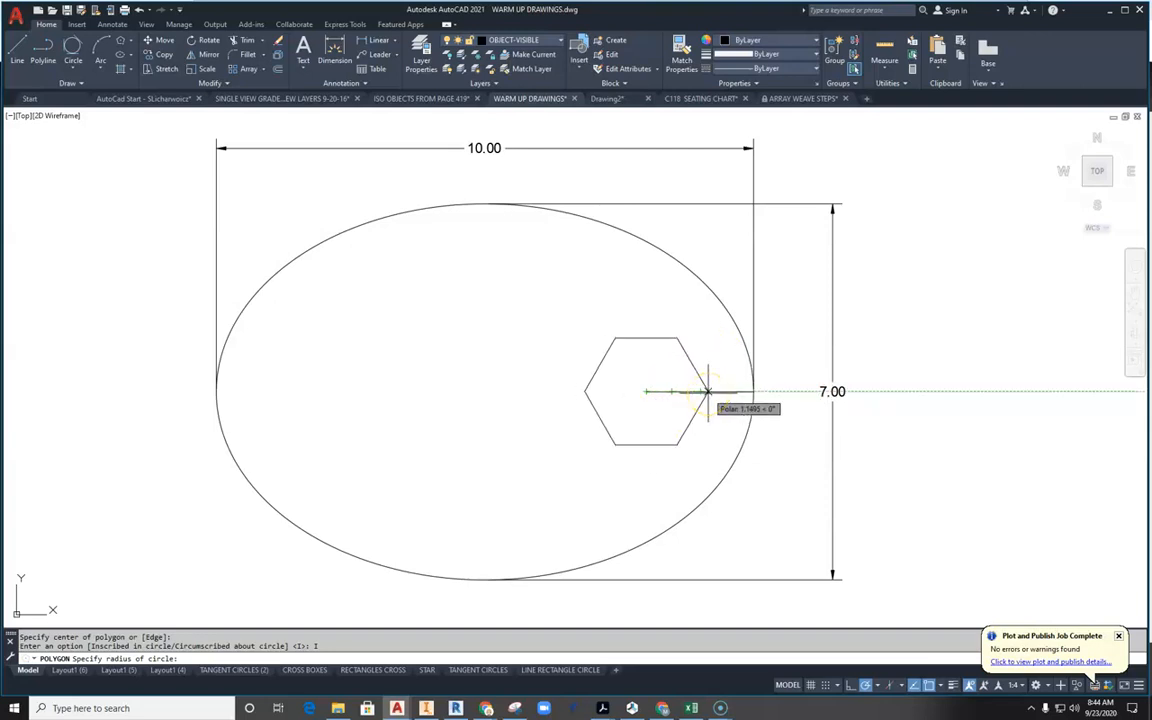
mouse_move(602, 708)
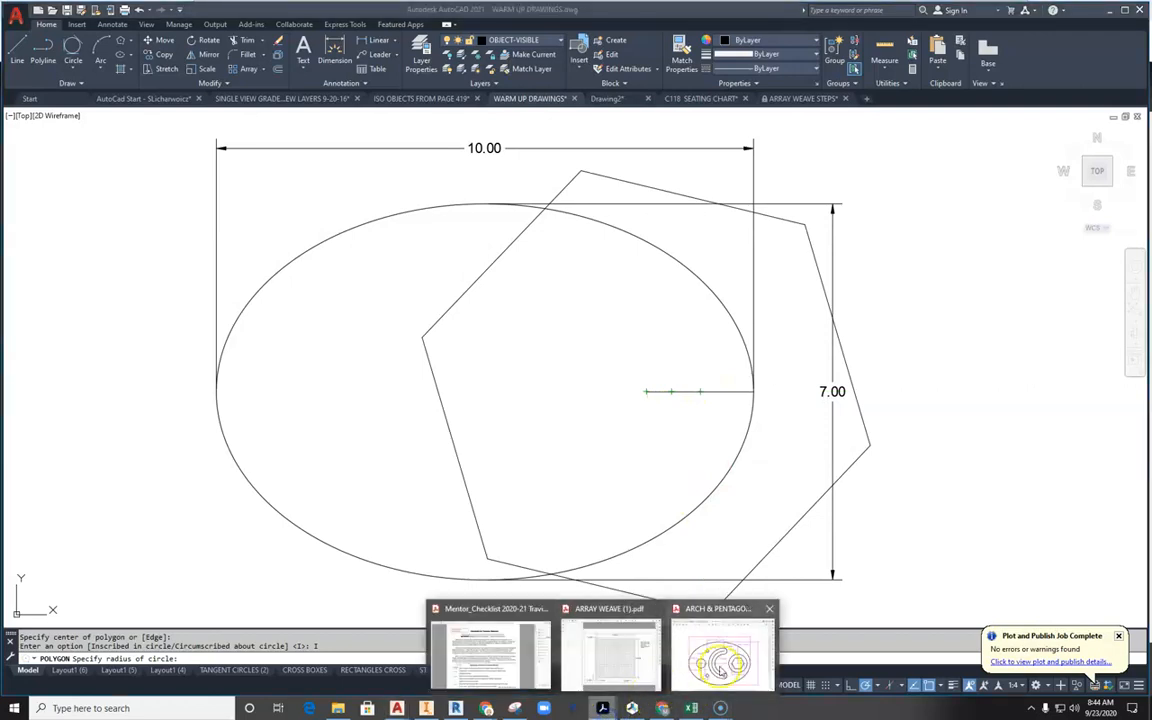
click(720, 660)
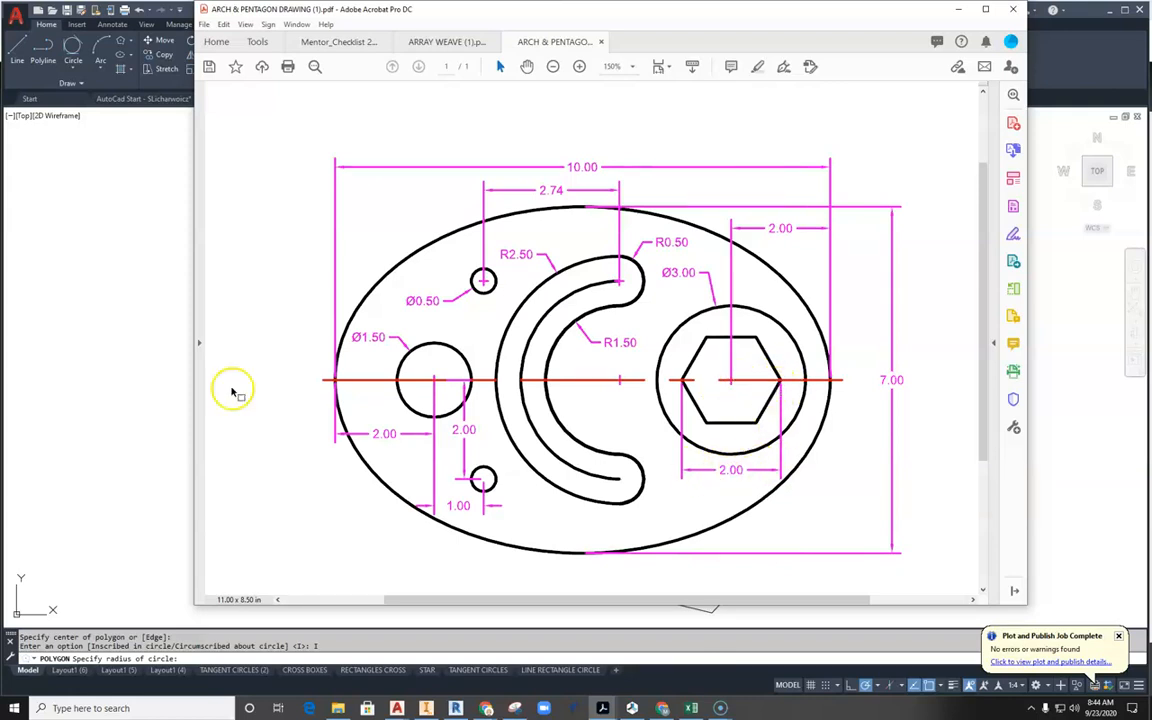
click(177, 388)
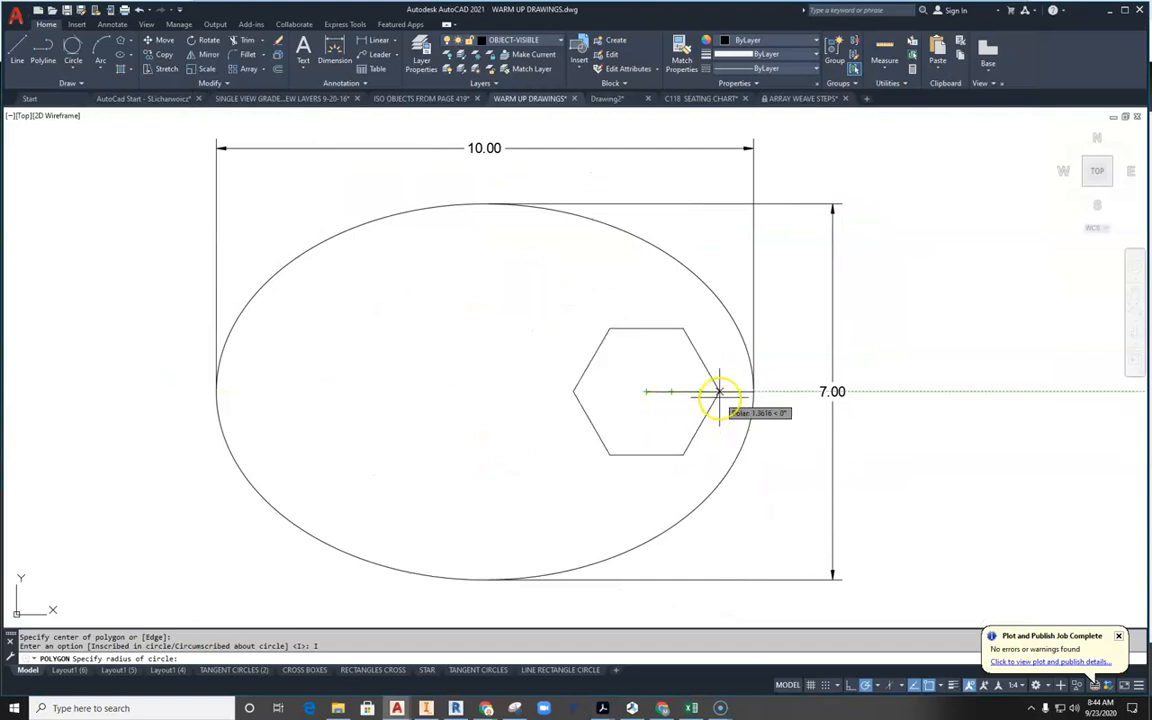
text(1)
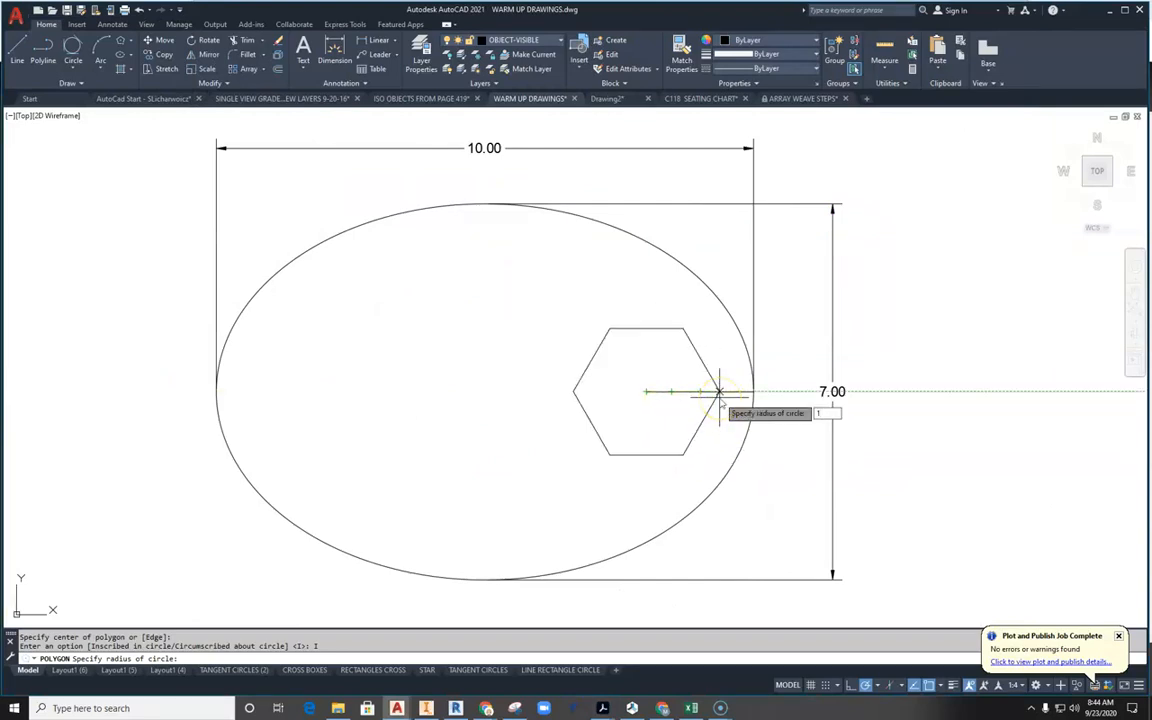
key(Return)
key(Escape)
Step: Add a horizontal linear dimension between the hexagon's left and right corners, placed below the hexagon
scroll(671, 400, up, 4)
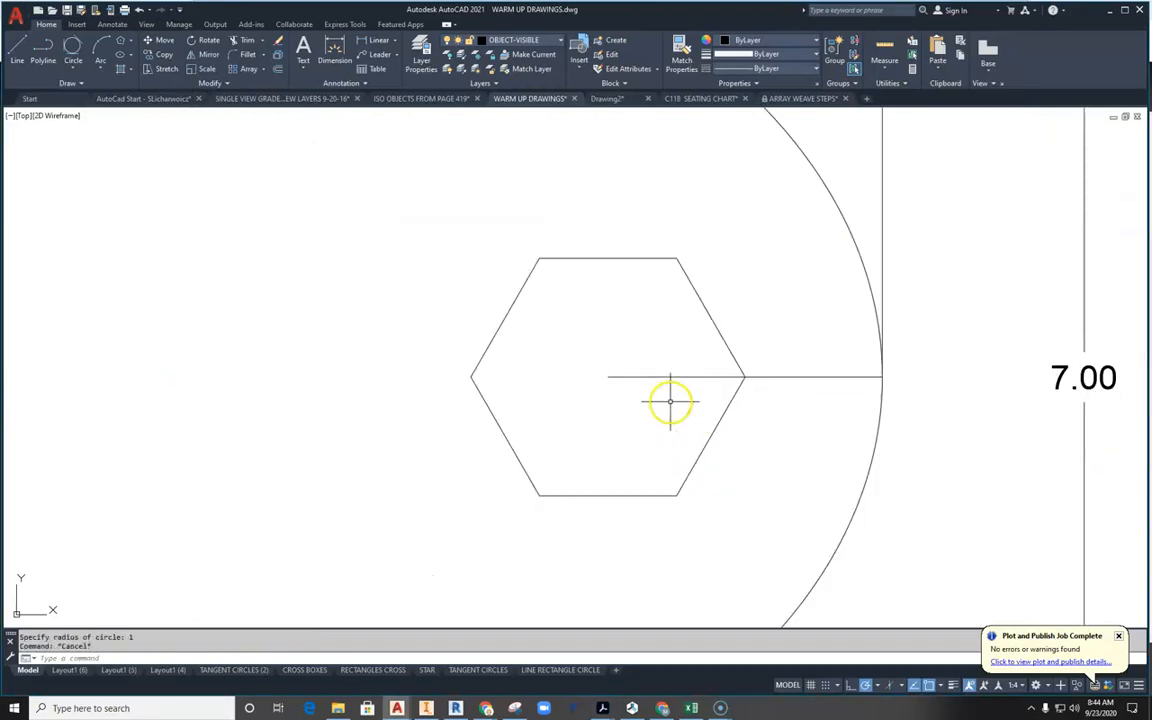
click(366, 41)
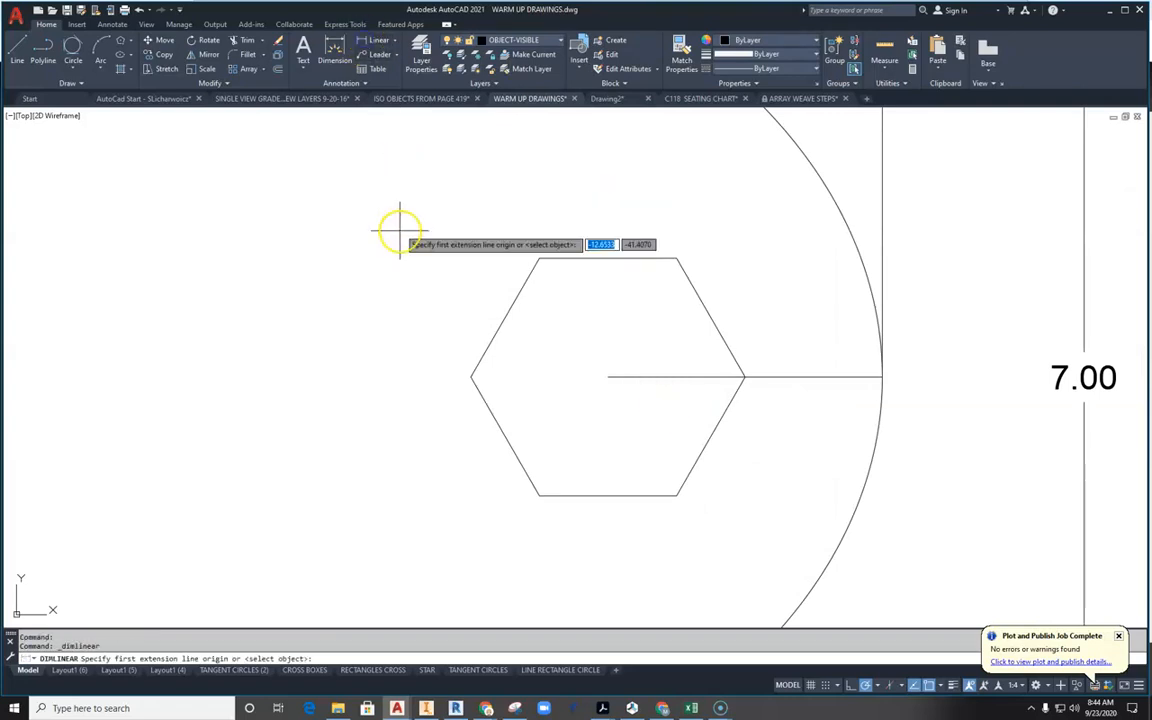
click(469, 377)
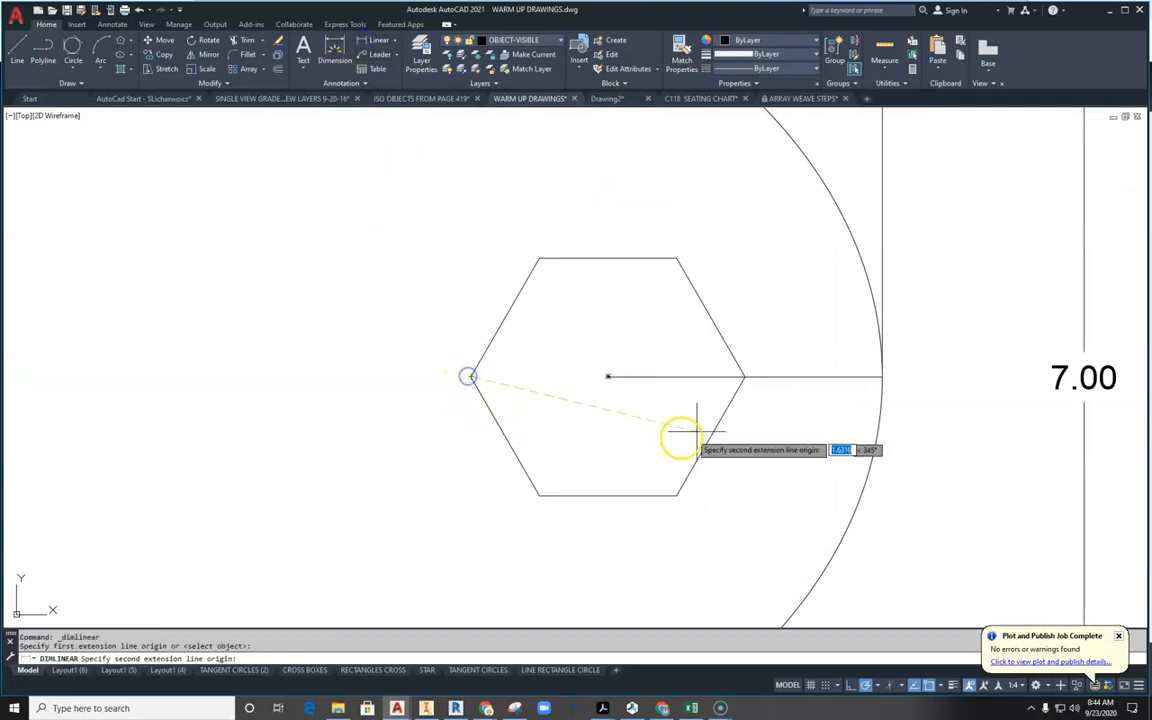
click(744, 377)
click(697, 558)
key(Escape)
Step: Check the diameter of the circle around the hexagon in the PDF and draw it at diameter 3, centered on the hexagon
middle_drag(630, 439, 609, 356)
scroll(609, 362, down, 2)
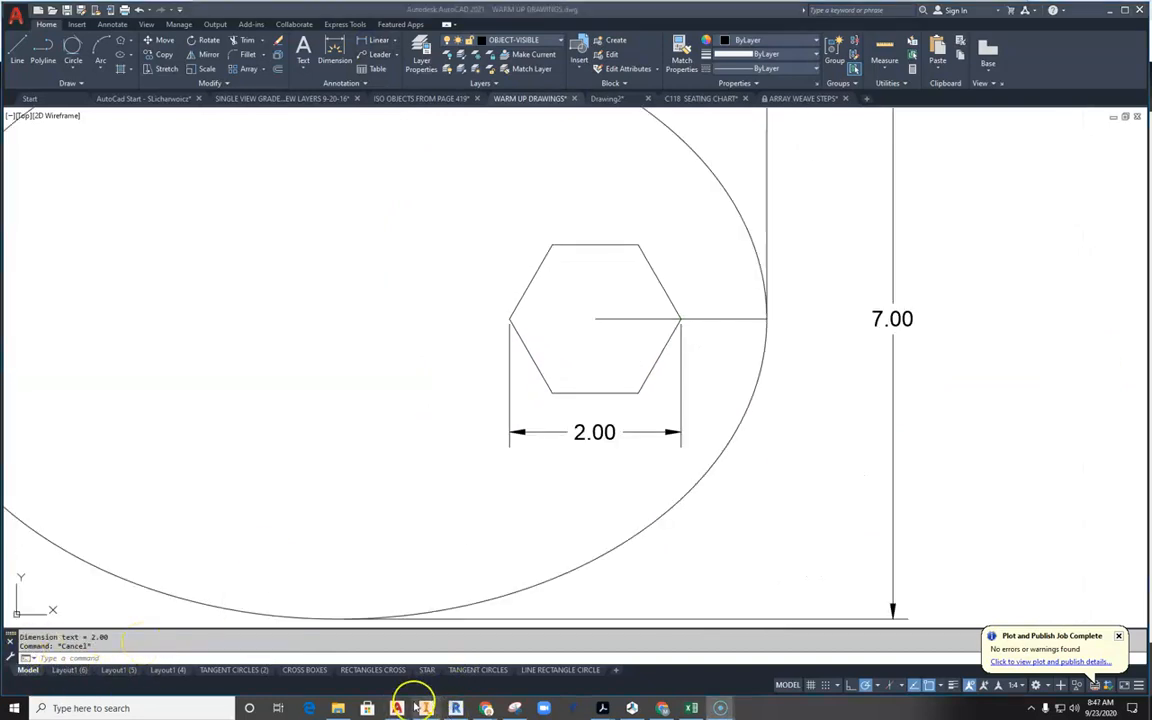
mouse_move(604, 710)
click(650, 582)
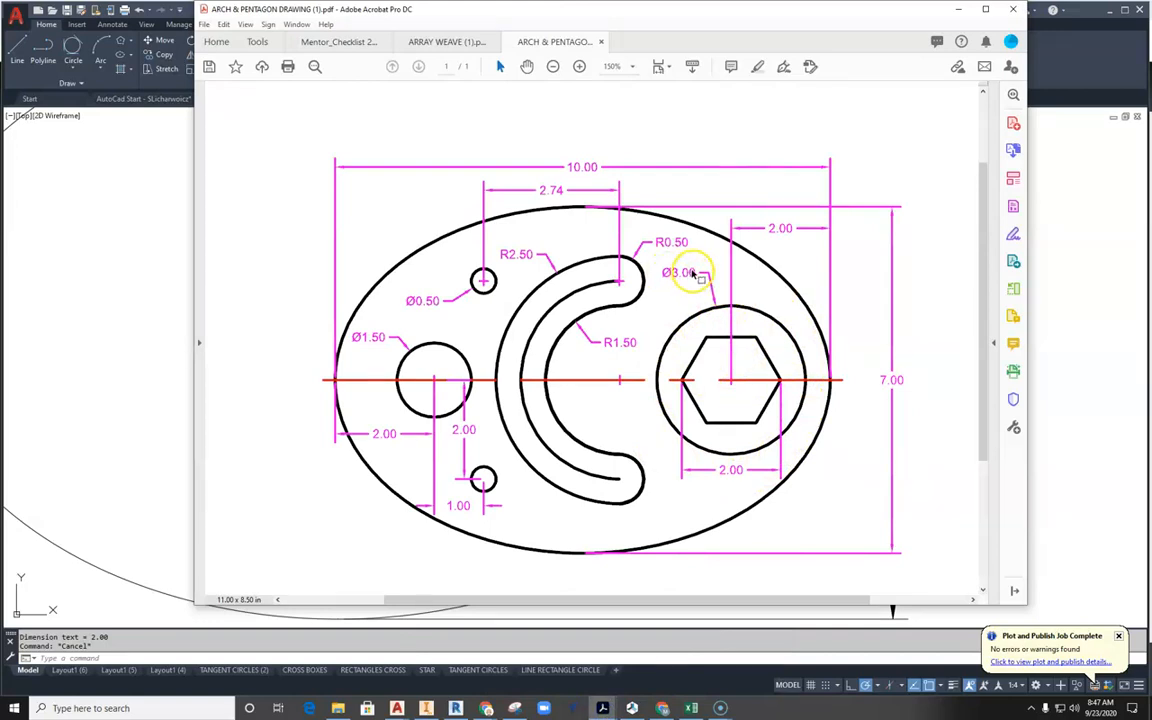
click(95, 280)
click(76, 68)
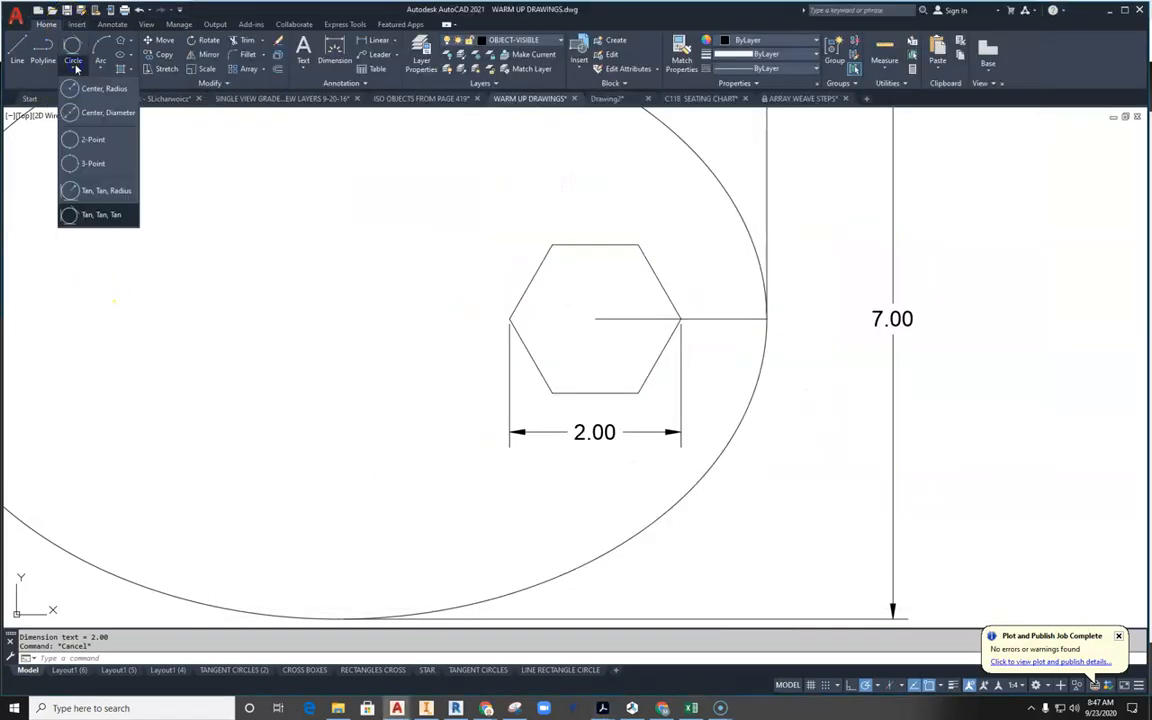
click(100, 112)
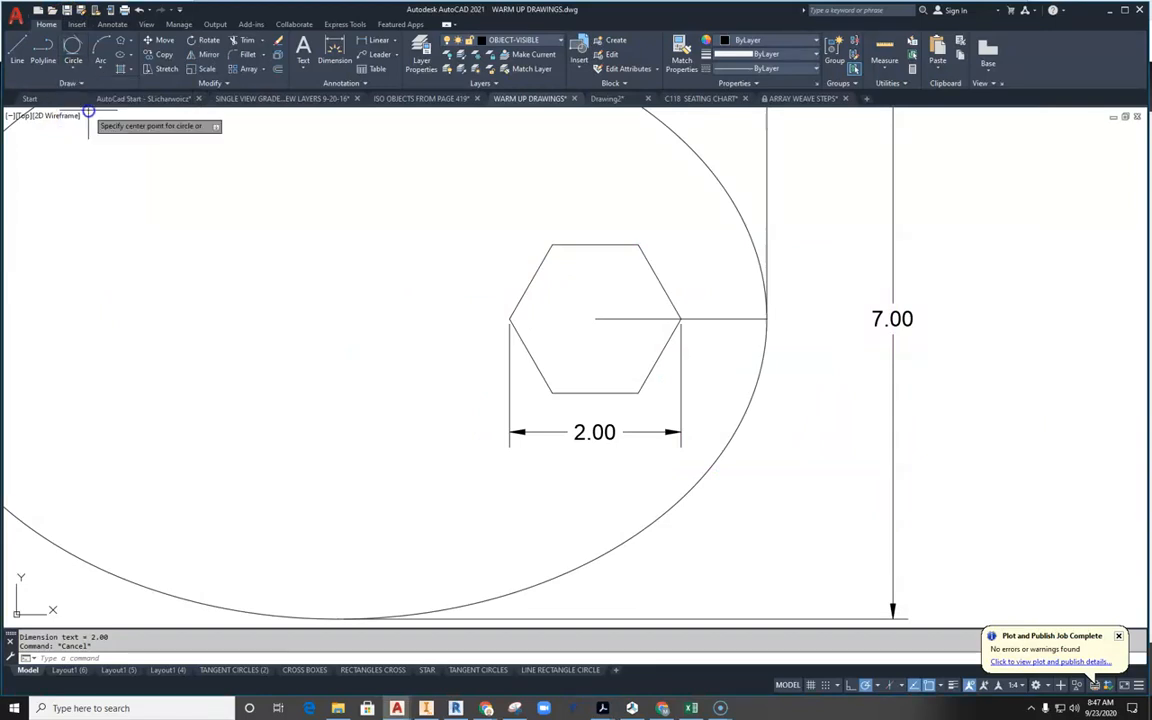
click(595, 319)
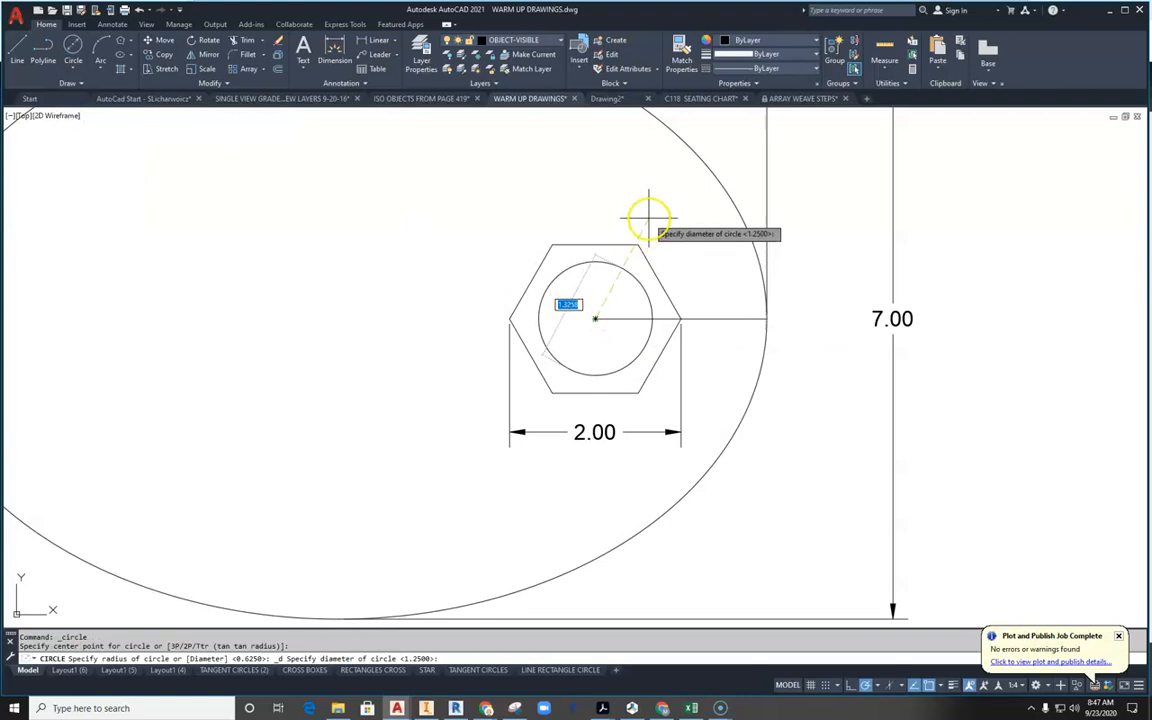
key(Return)
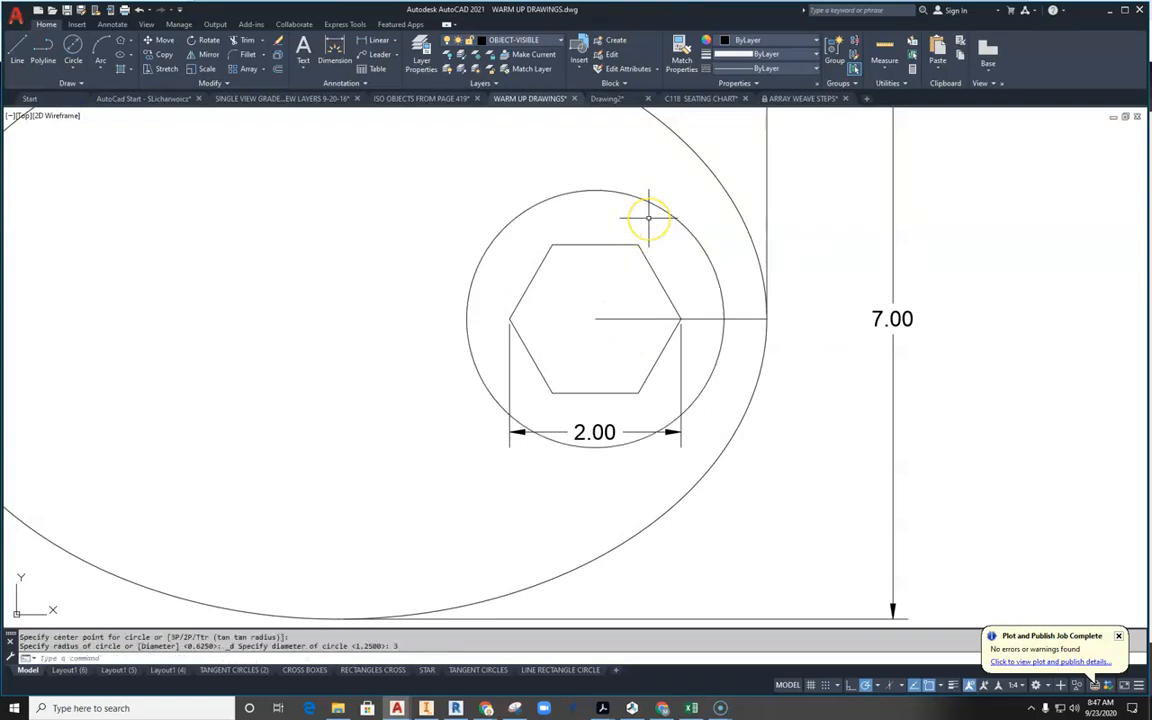
Step: Move the hexagon's width dimension below the circle and add a diameter dimension to the circle, placed at its upper left
click(594, 432)
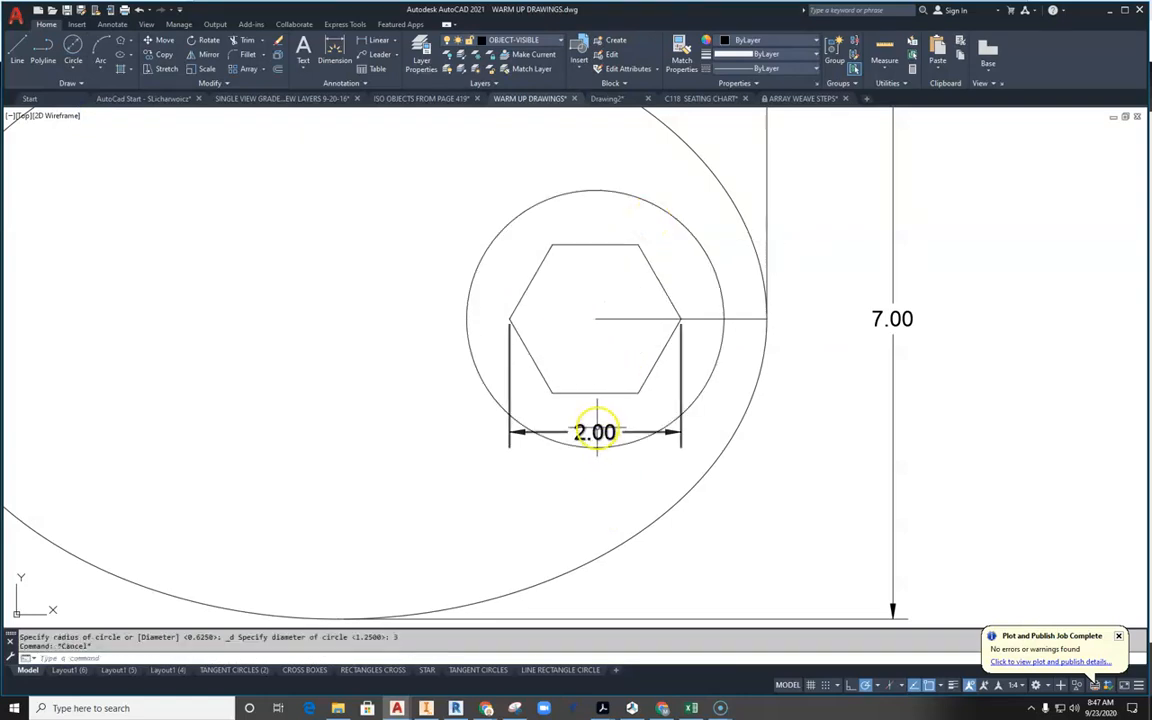
key(Escape)
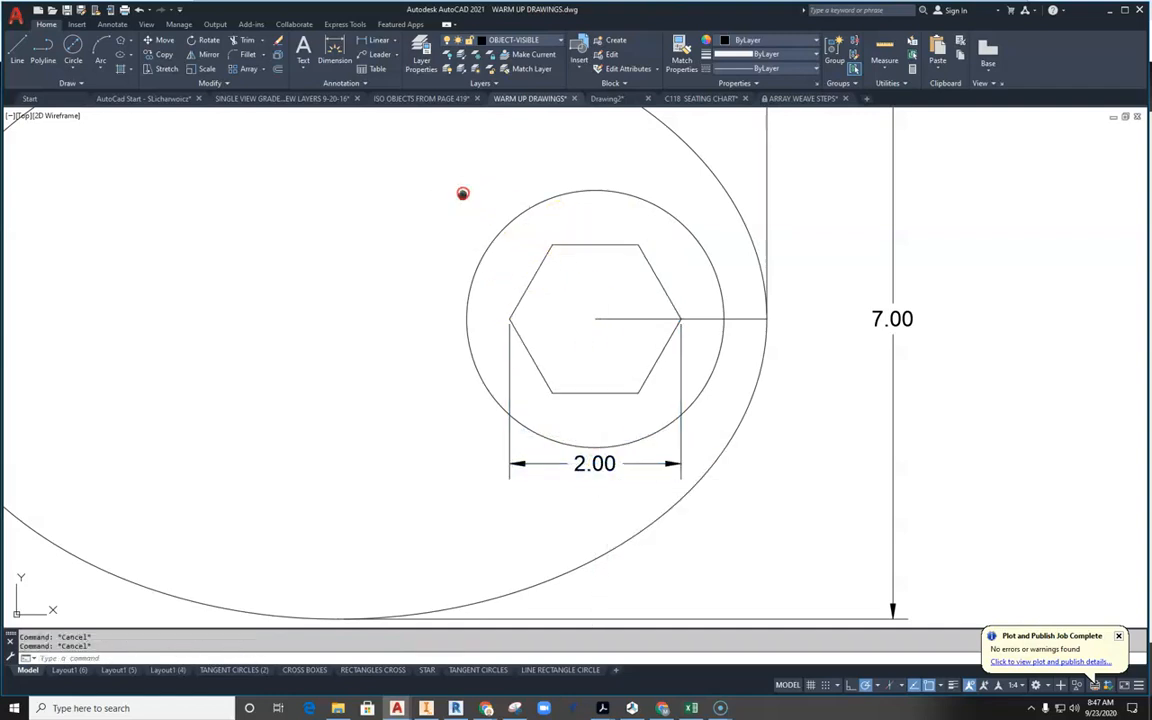
middle_drag(463, 193, 467, 265)
click(397, 42)
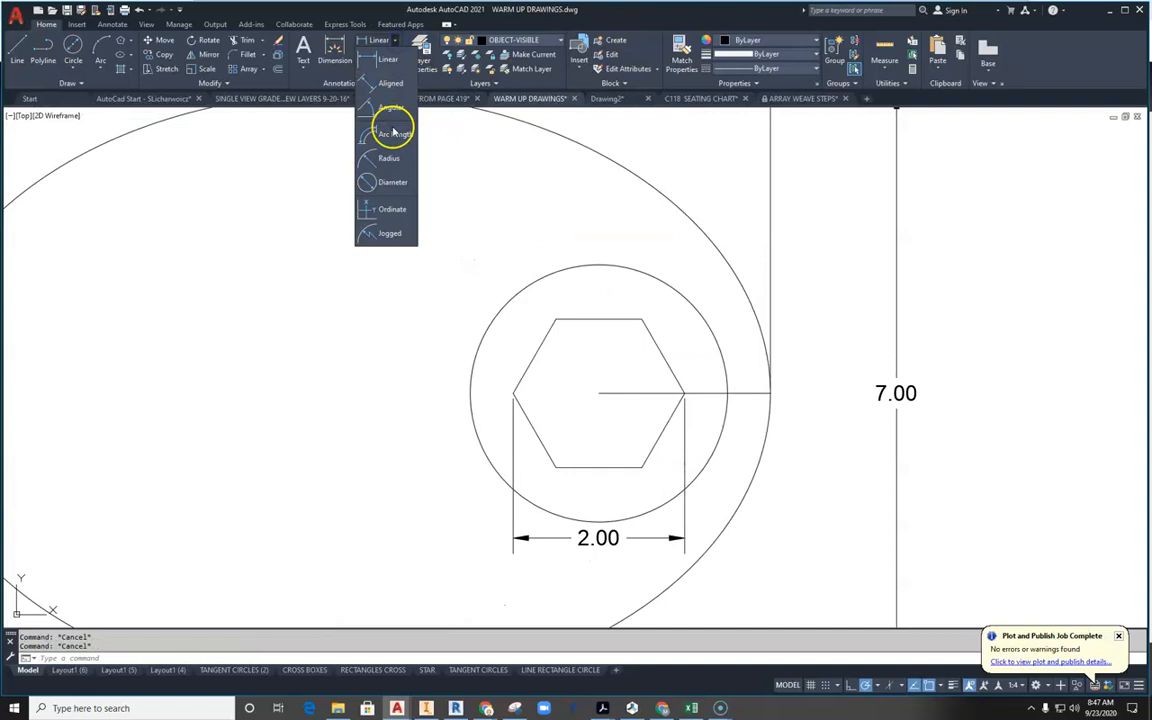
click(383, 184)
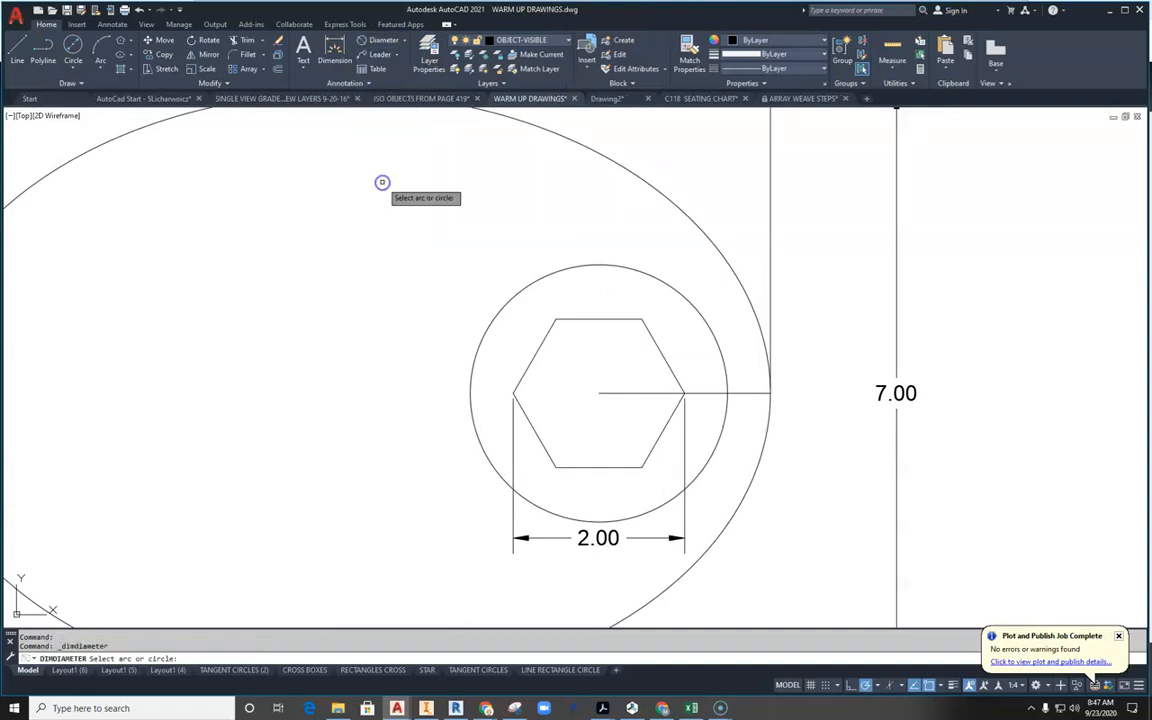
click(536, 272)
click(522, 244)
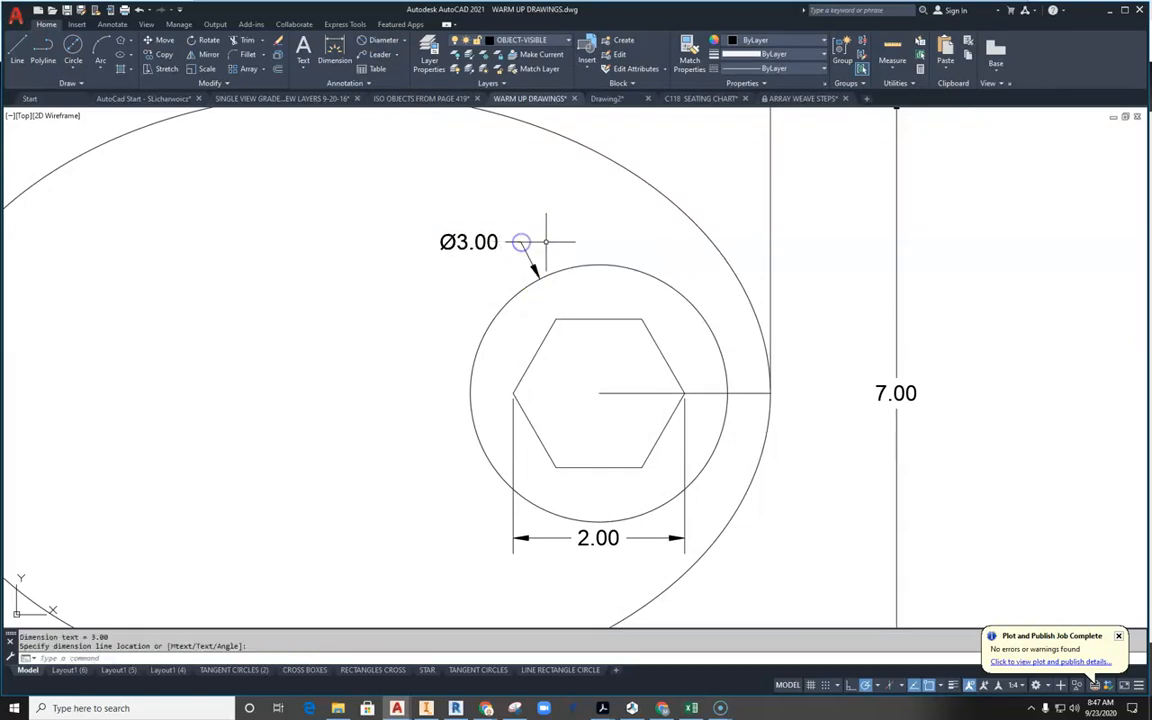
scroll(378, 378, down, 3)
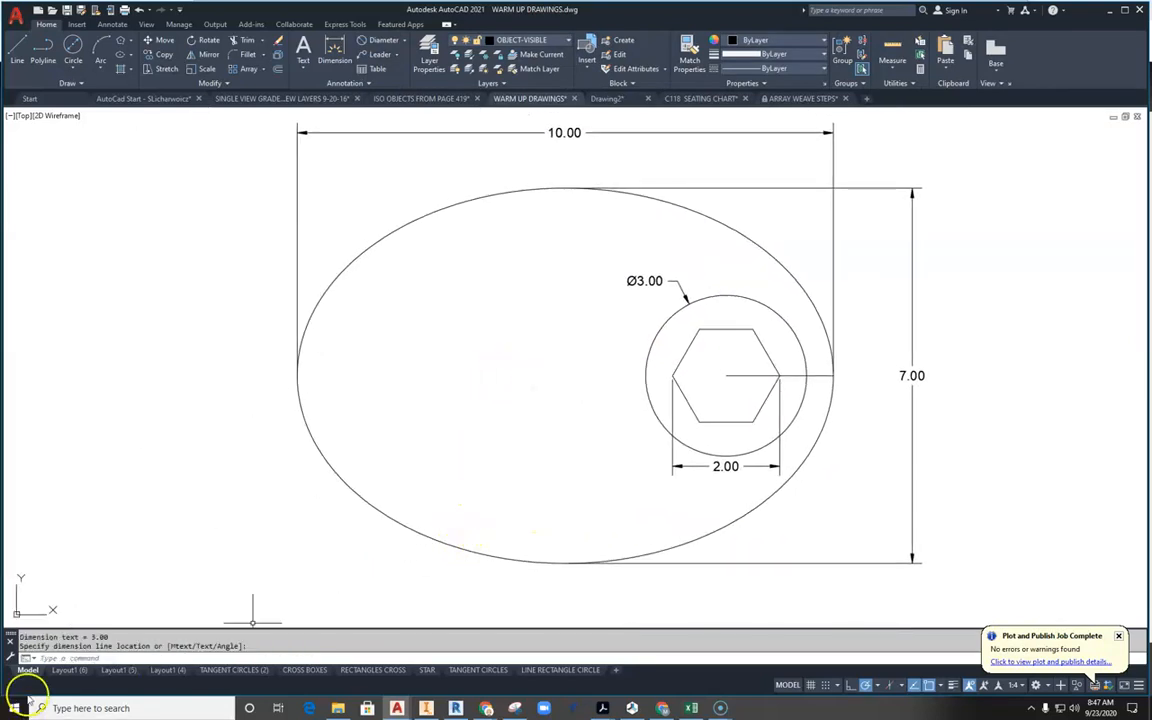
Step: Check the left hole's location in the PDF and draw a 2-unit horizontal line inward from the ellipse's left quadrant
mouse_move(602, 708)
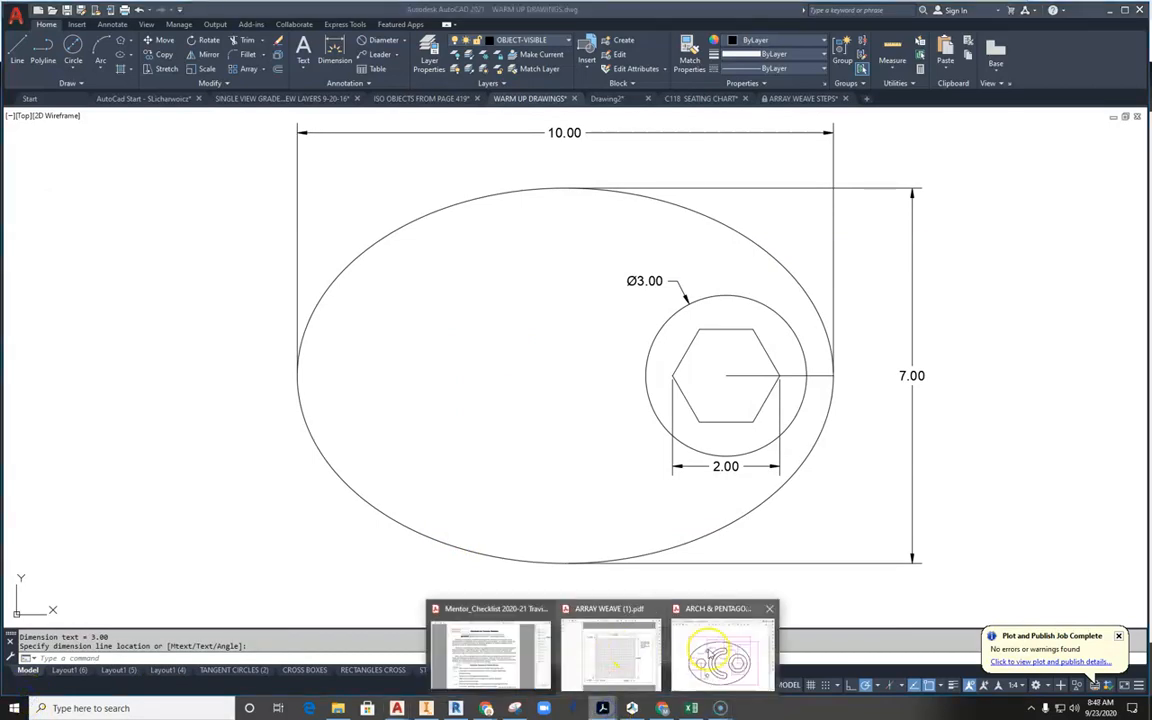
click(708, 648)
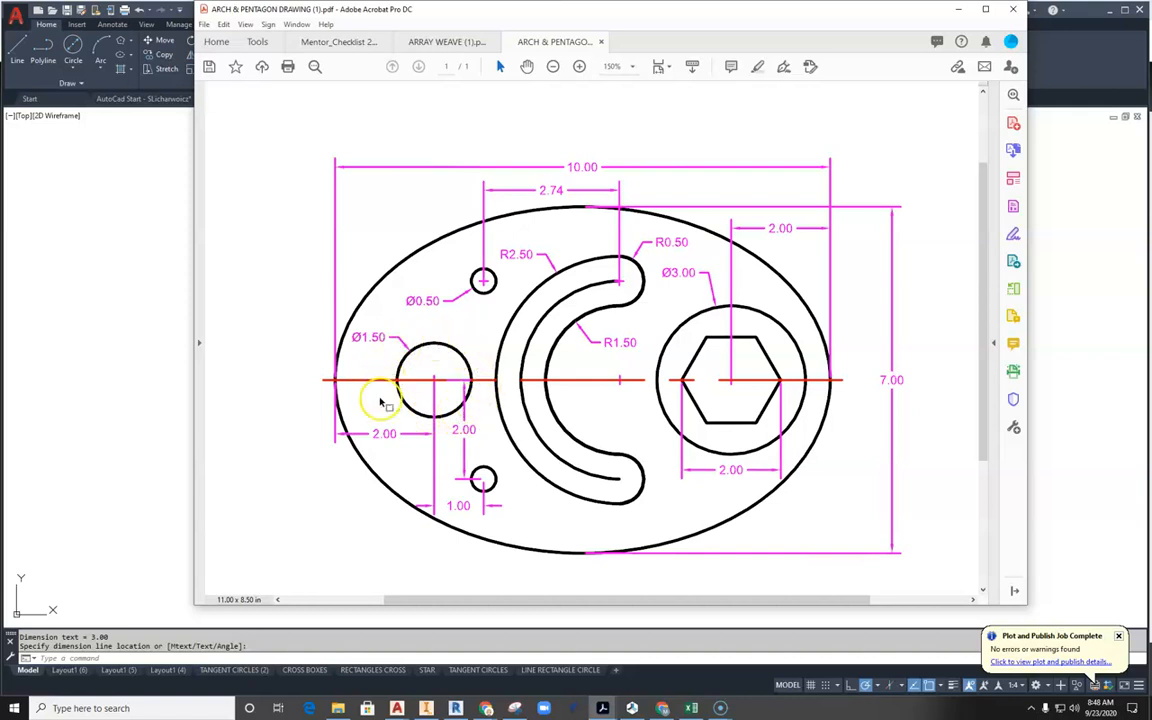
click(100, 398)
click(17, 48)
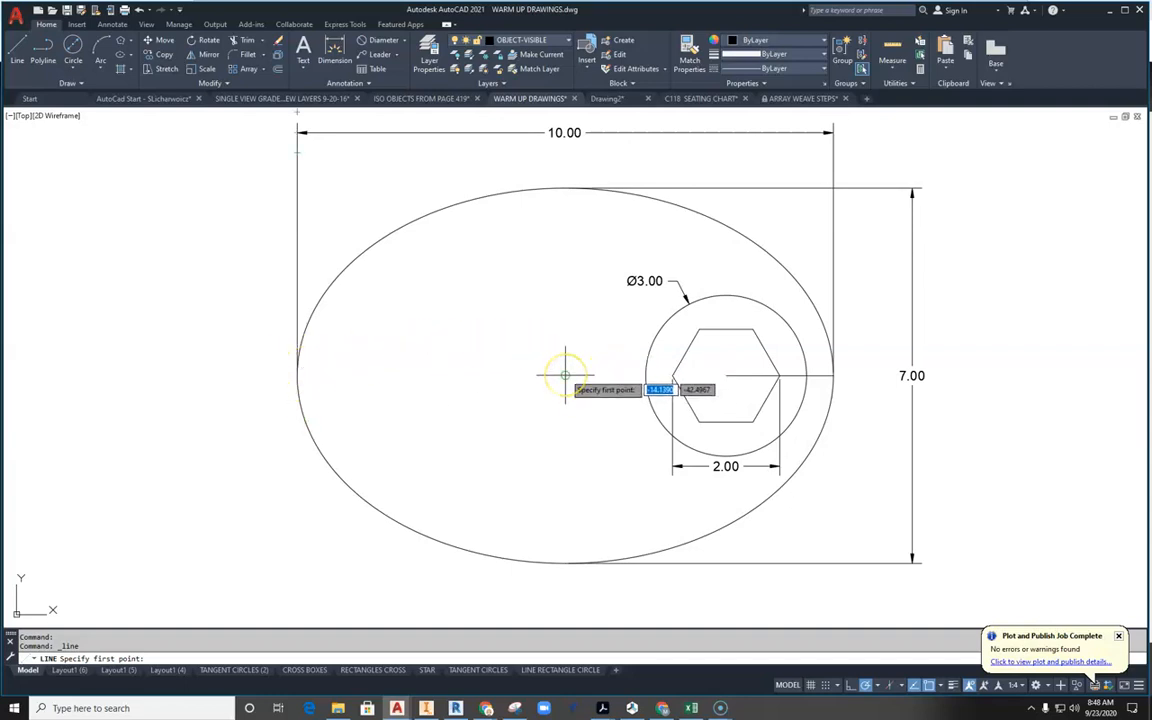
click(299, 376)
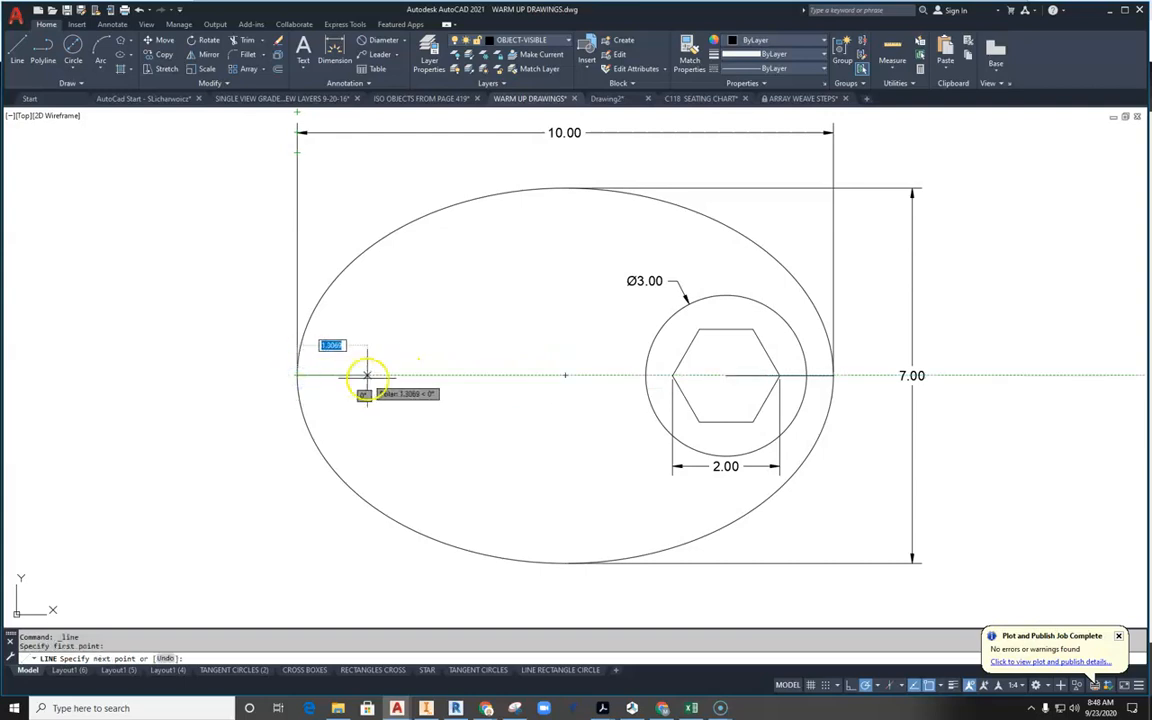
text(2)
key(Return)
key(Escape)
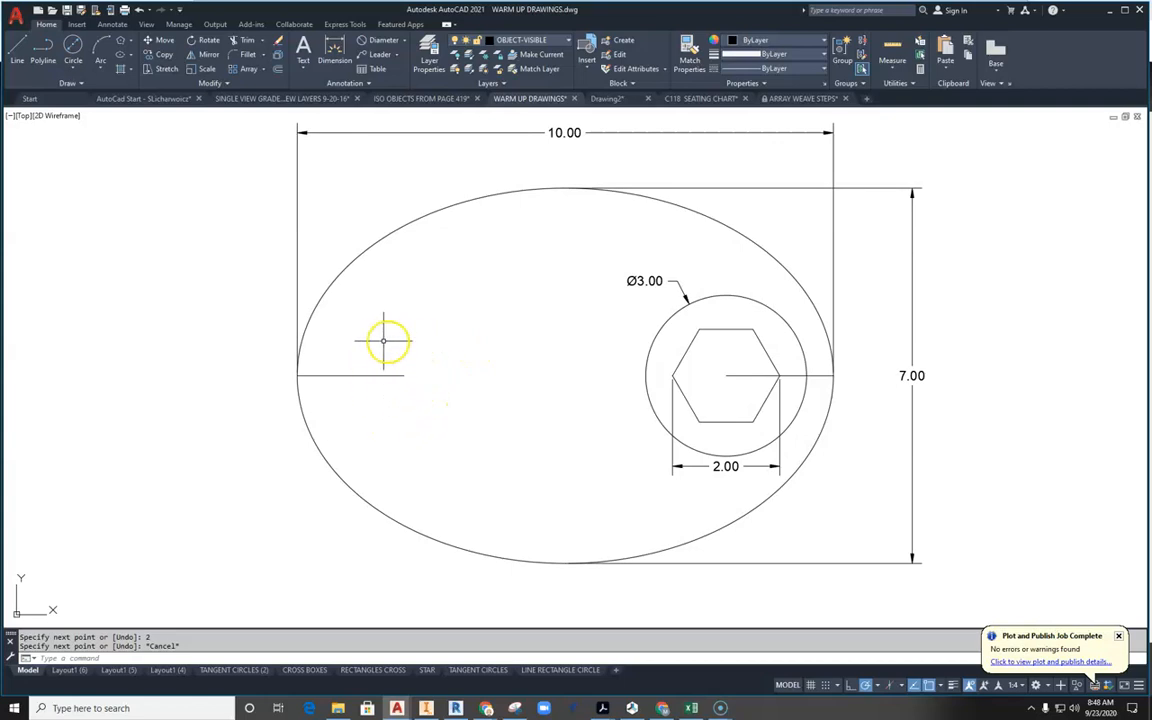
Step: Draw a circle of diameter 1.5 centered on the inner end of the left 2-unit line
click(73, 44)
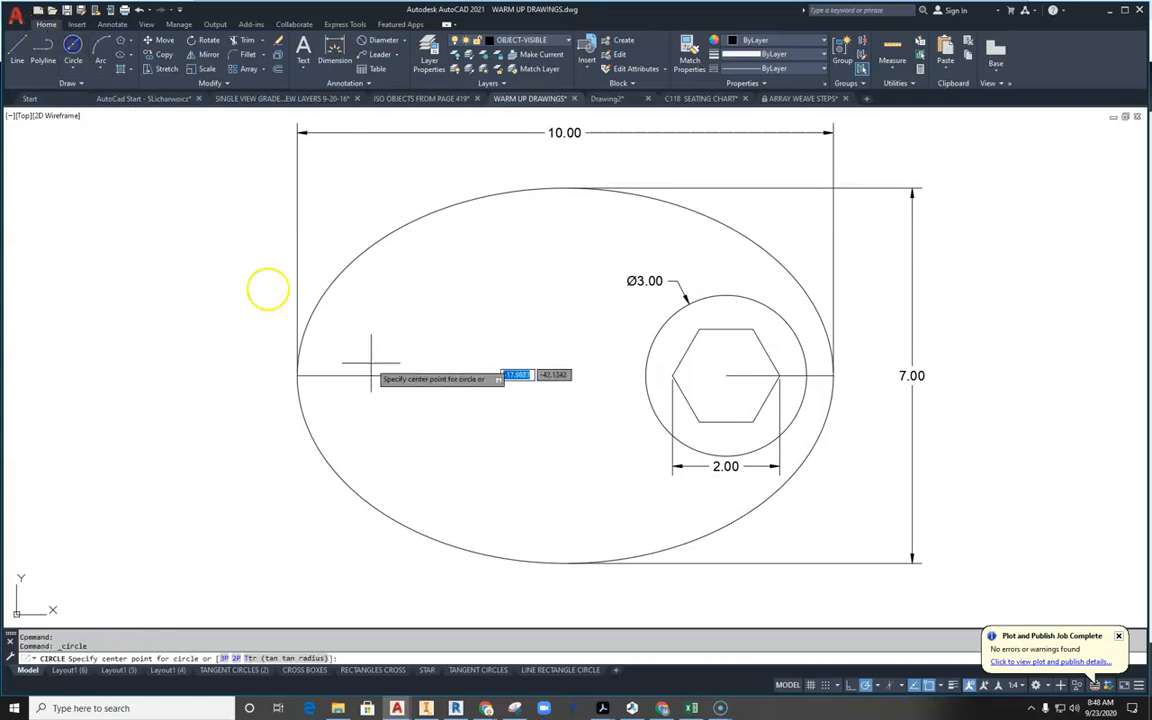
click(404, 375)
text(1.5)
key(Return)
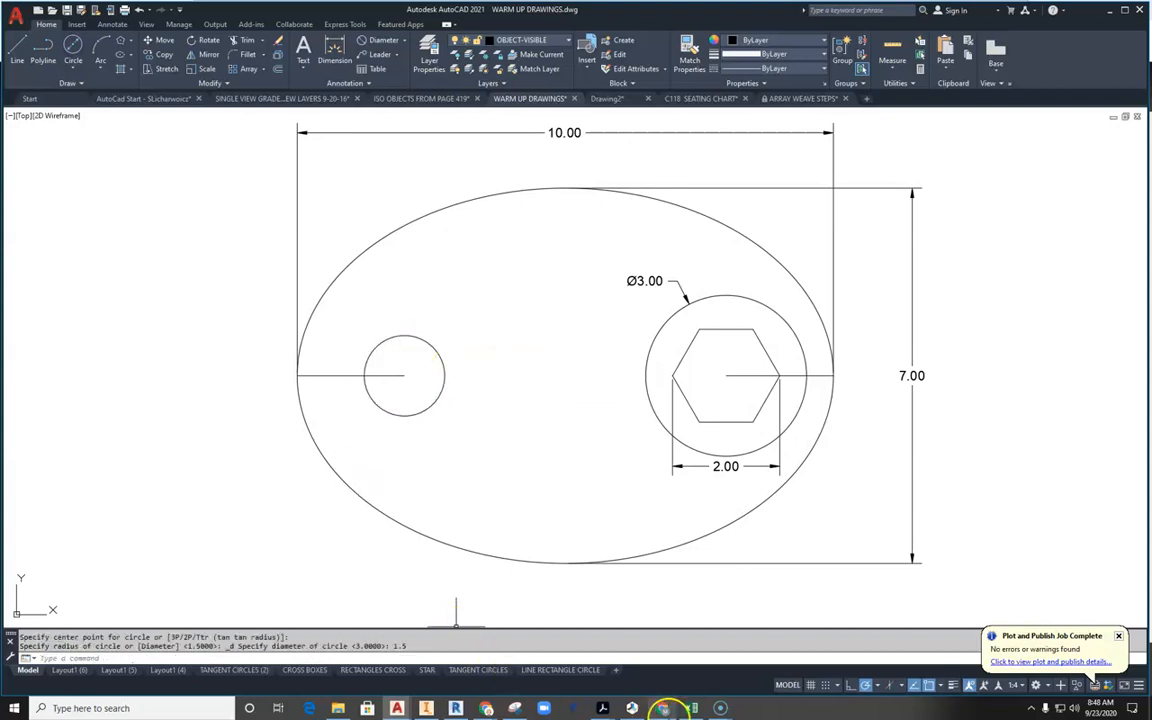
Step: Check the lower small hole's offsets in the PDF and draw connected lines from the 1.5 circle's center, 2 down and 1 right
click(602, 708)
click(680, 672)
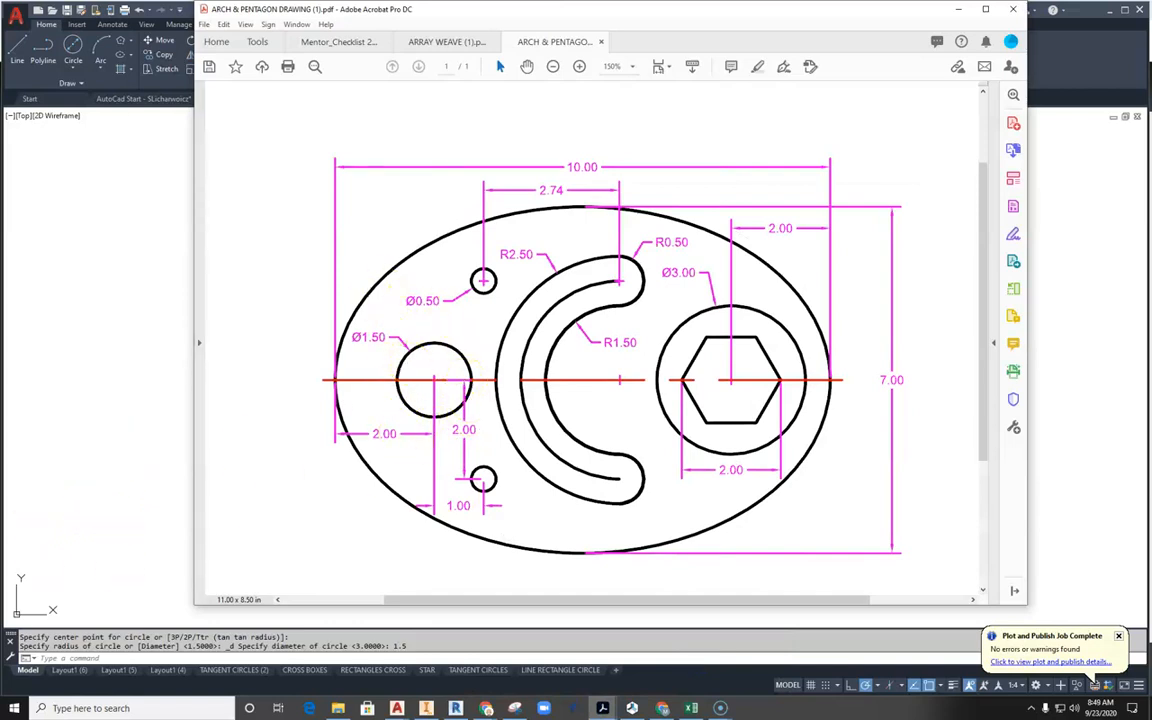
click(21, 690)
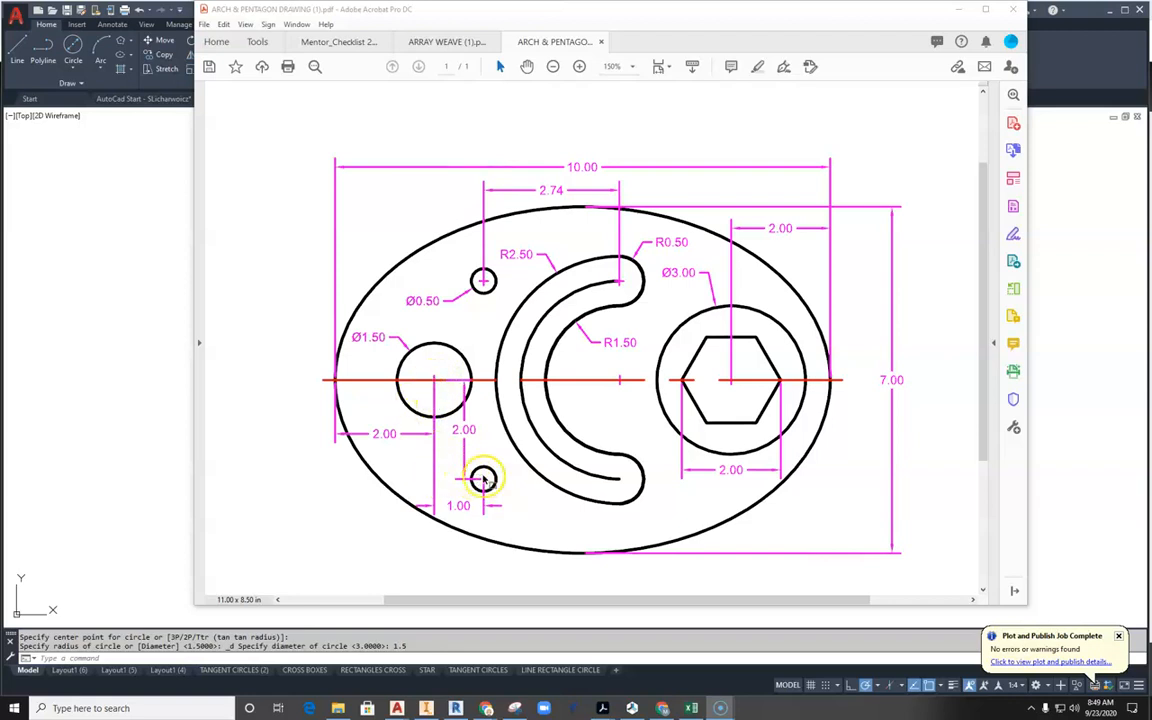
click(144, 484)
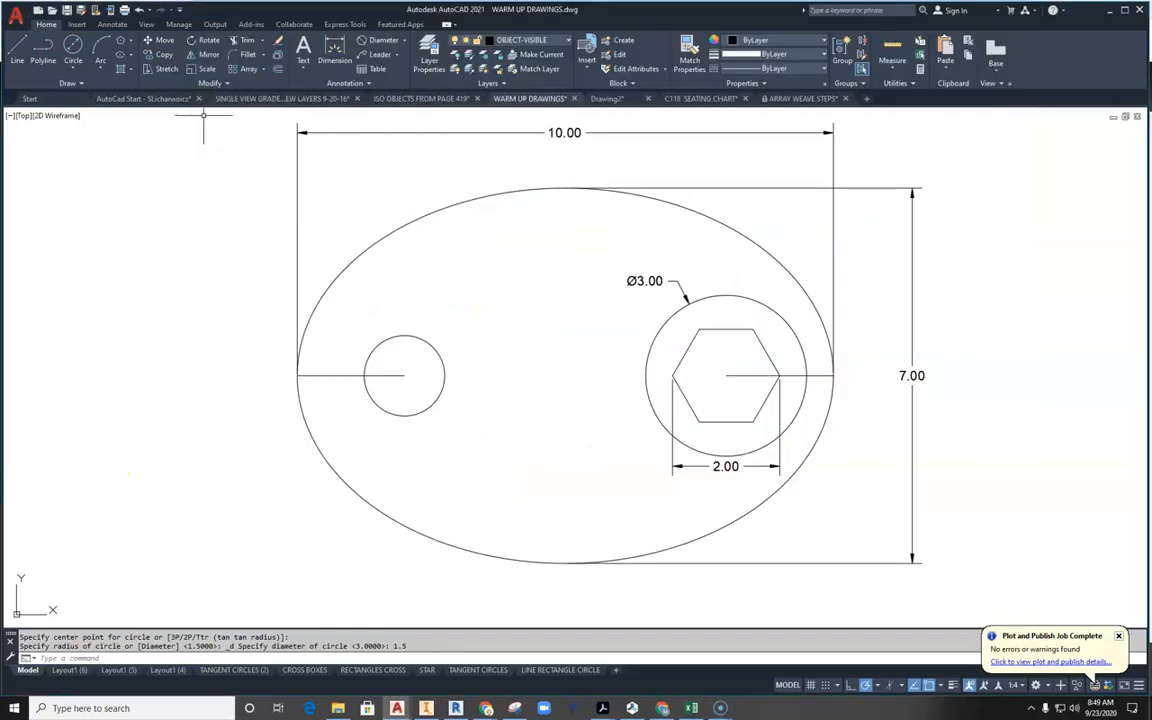
click(17, 50)
click(404, 375)
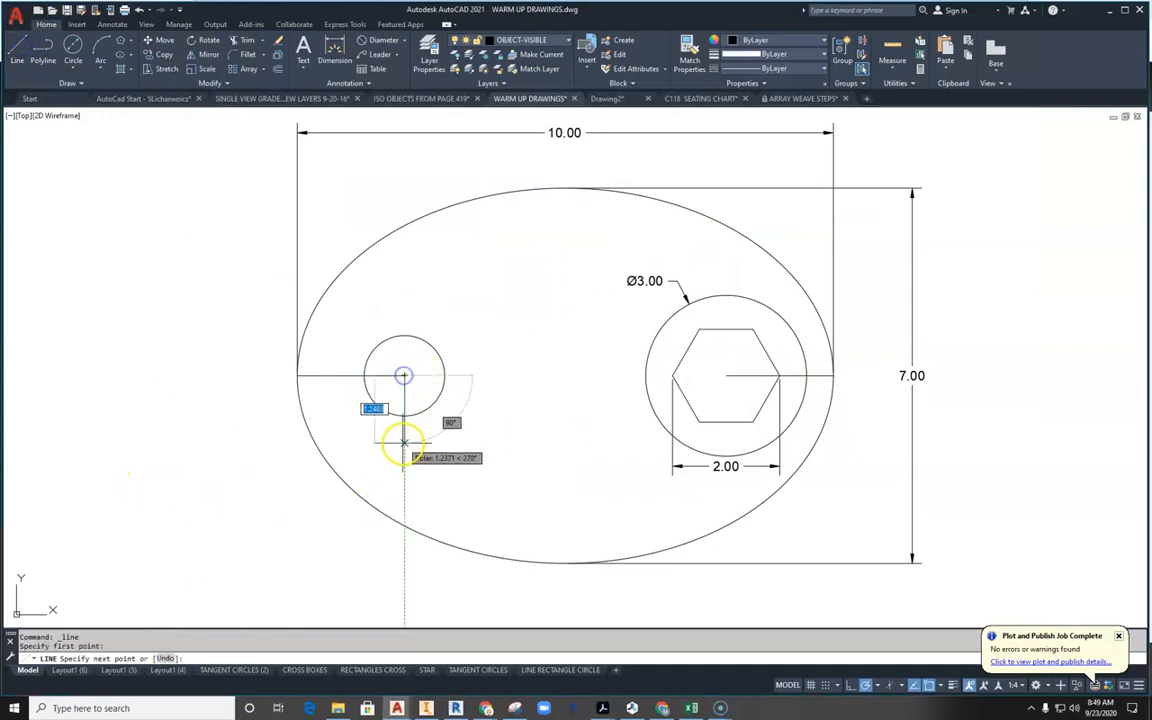
text(2)
key(Return)
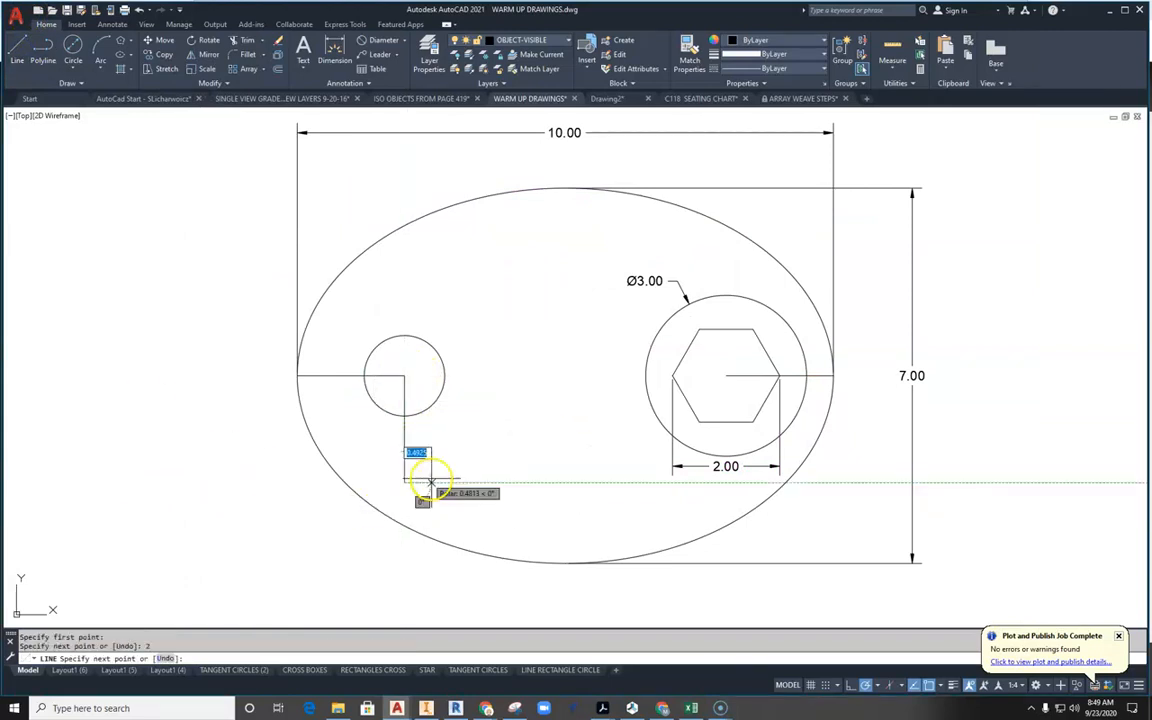
text(1)
key(Return)
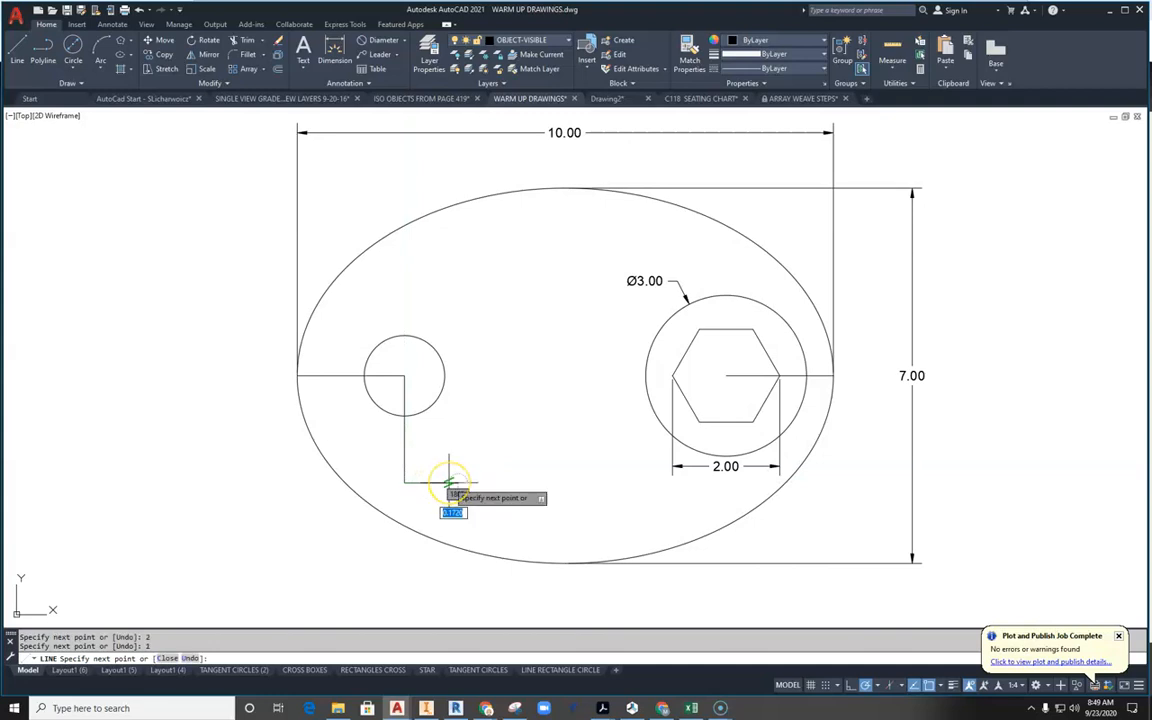
key(Return)
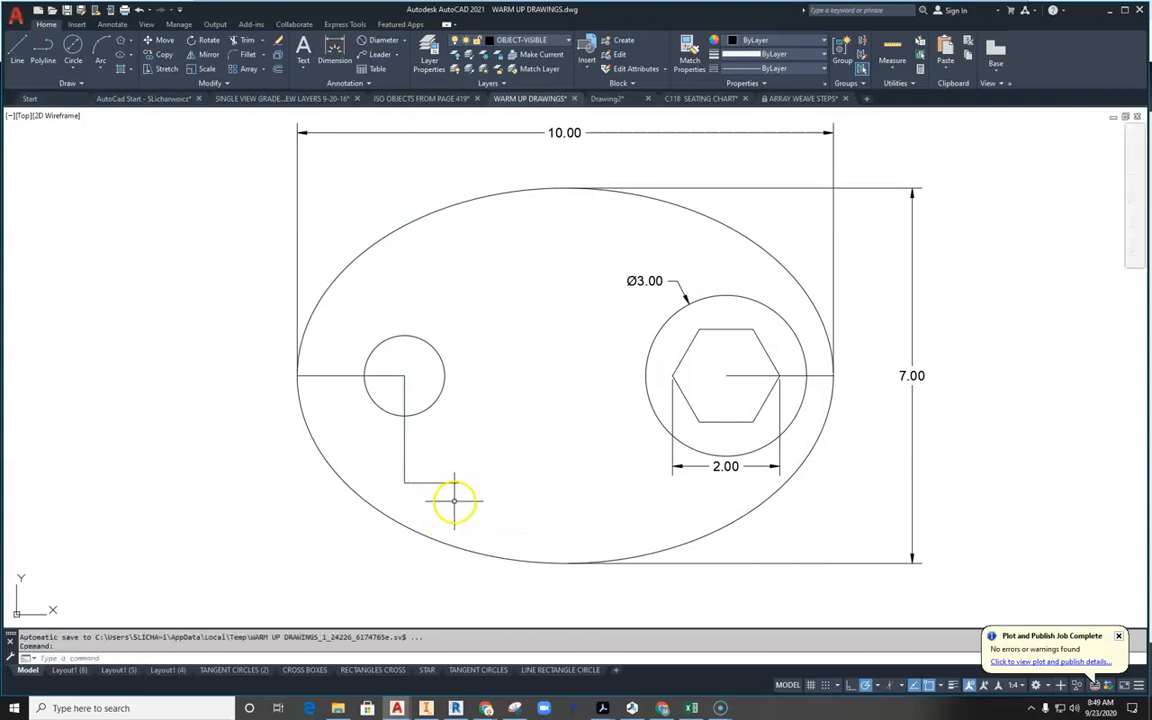
click(329, 468)
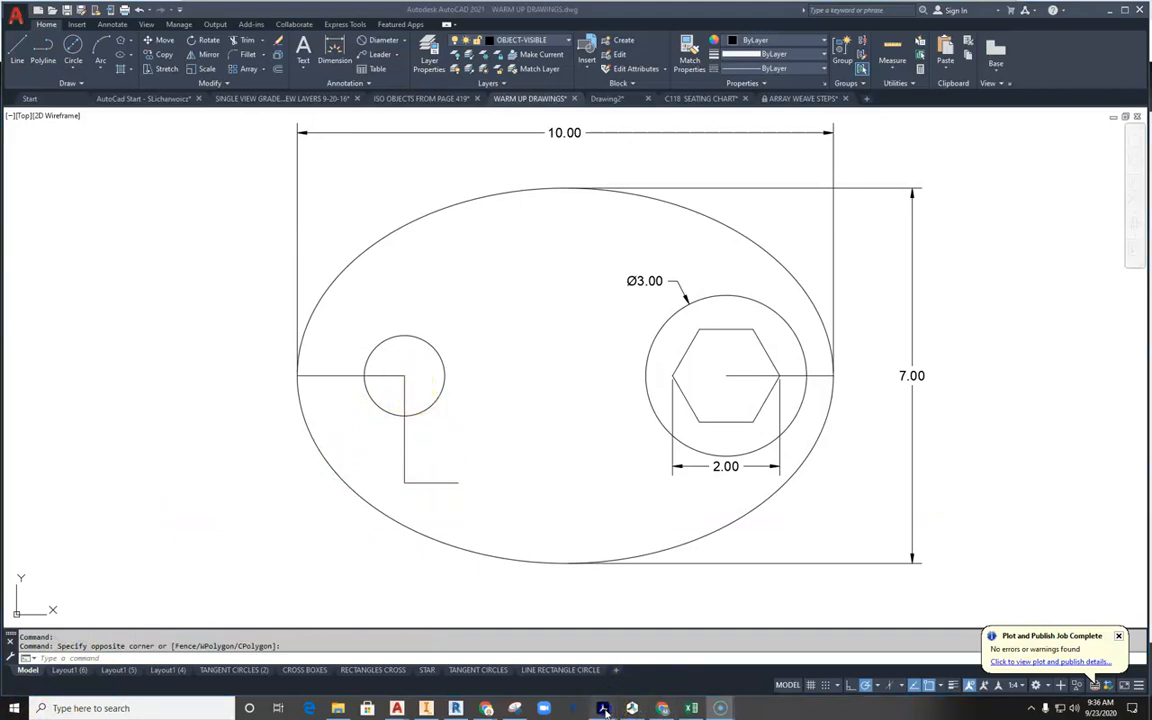
Step: Check the small hole's size in the PDF and draw a circle of diameter .5 at the free end of the 1-unit line
mouse_move(605, 710)
click(779, 672)
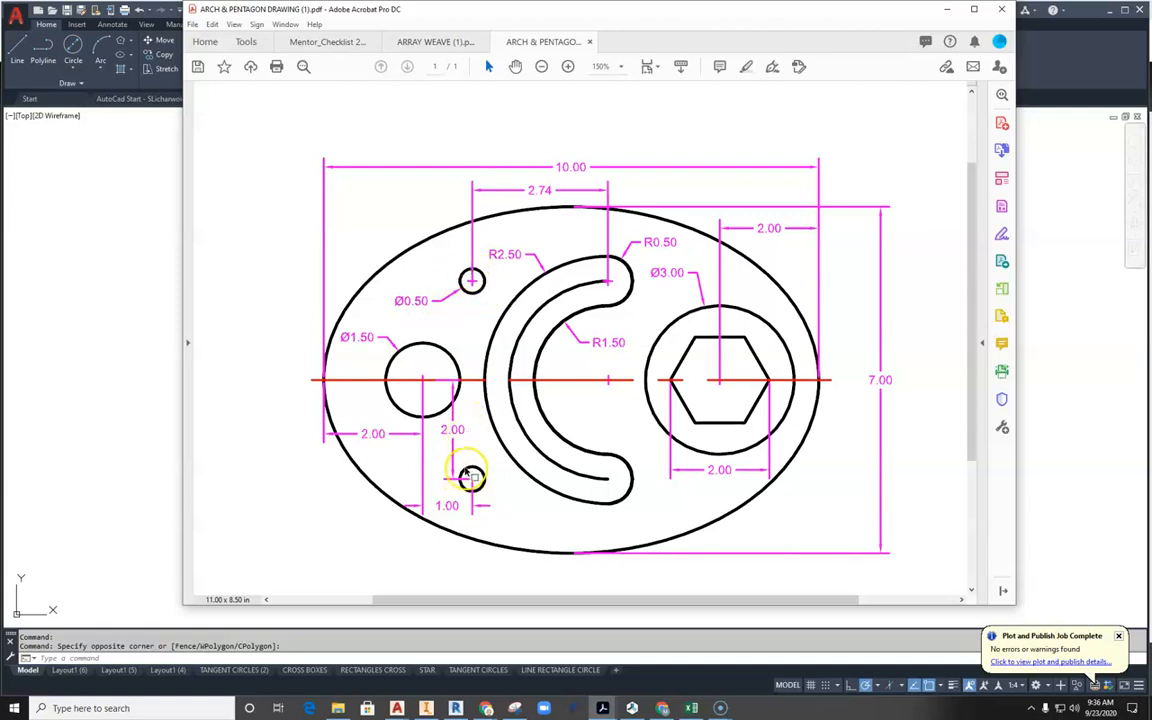
click(141, 455)
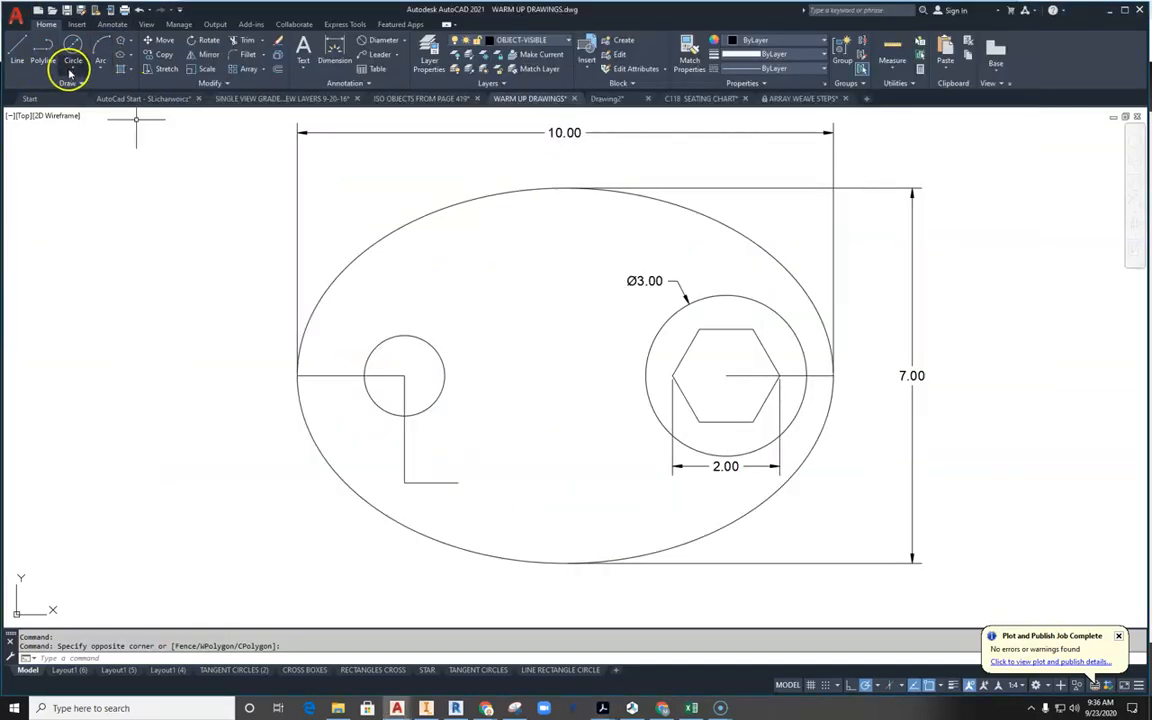
click(72, 66)
click(96, 113)
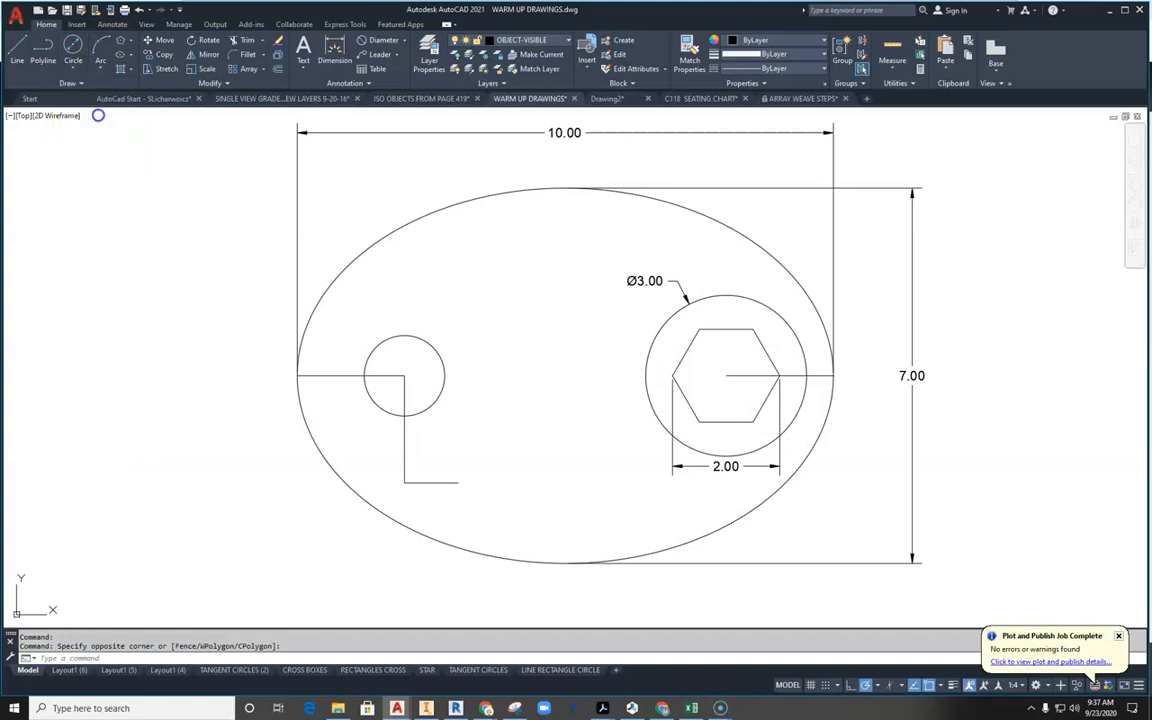
click(458, 482)
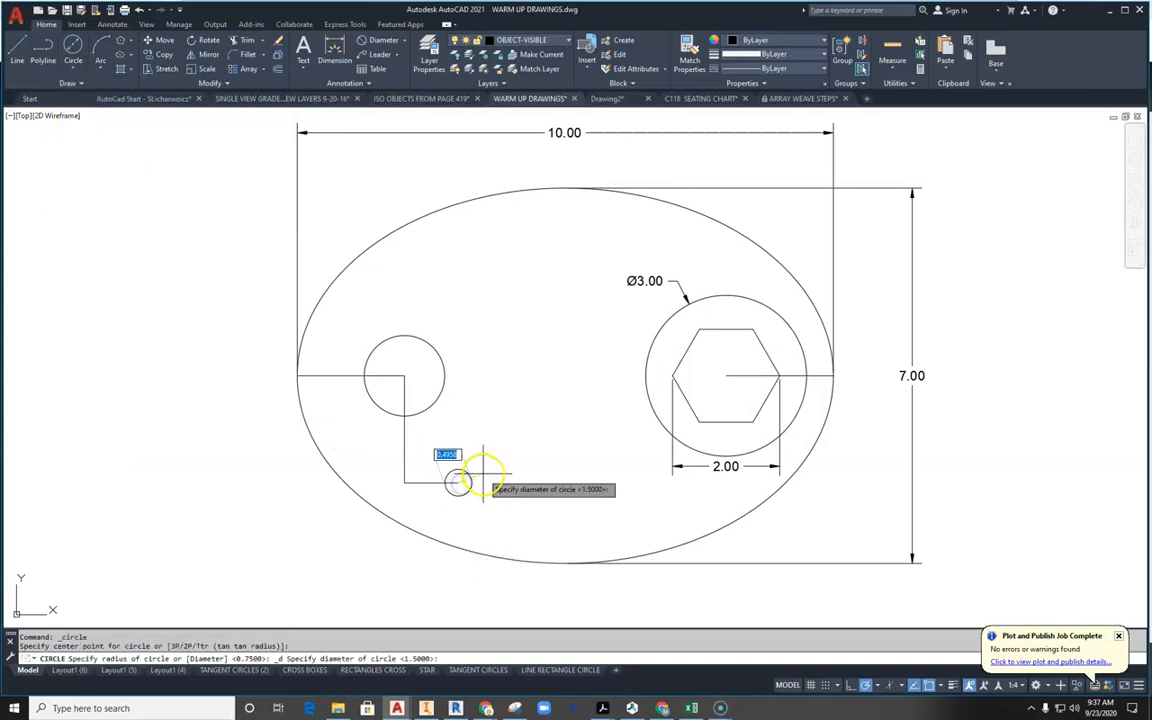
key(Return)
key(Escape)
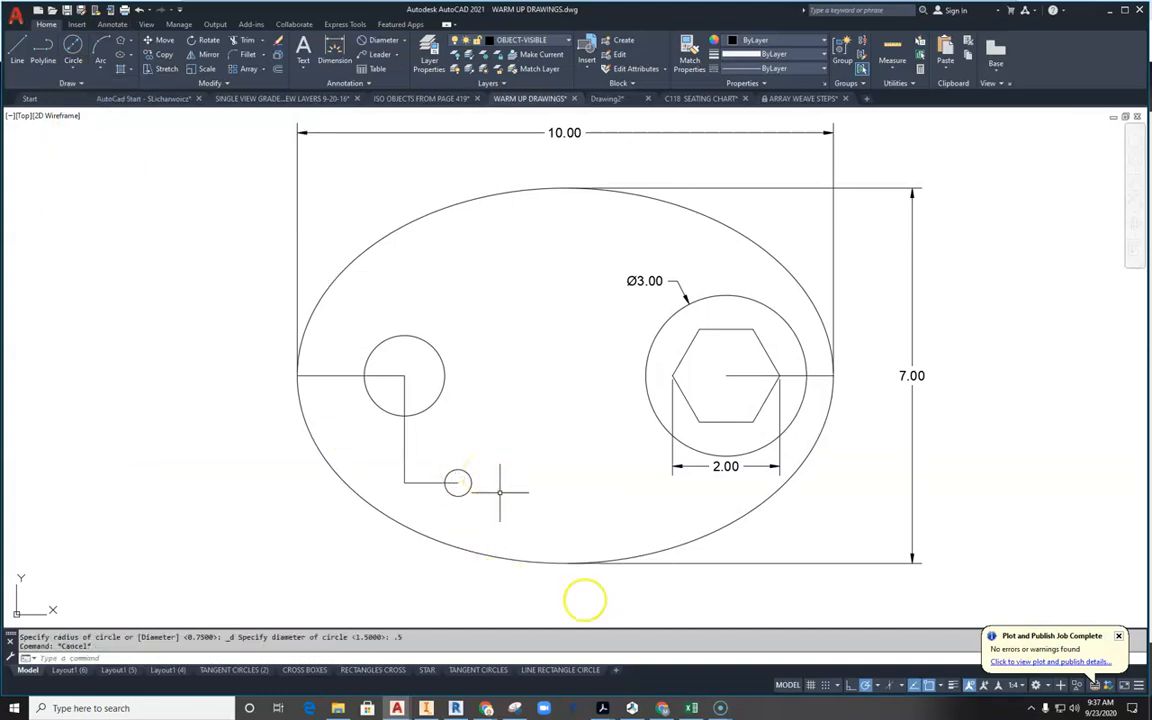
Step: Check the upper small hole in the PDF and copy the lower .5 circle 4 units straight up, using its center as base point
mouse_move(602, 708)
click(722, 670)
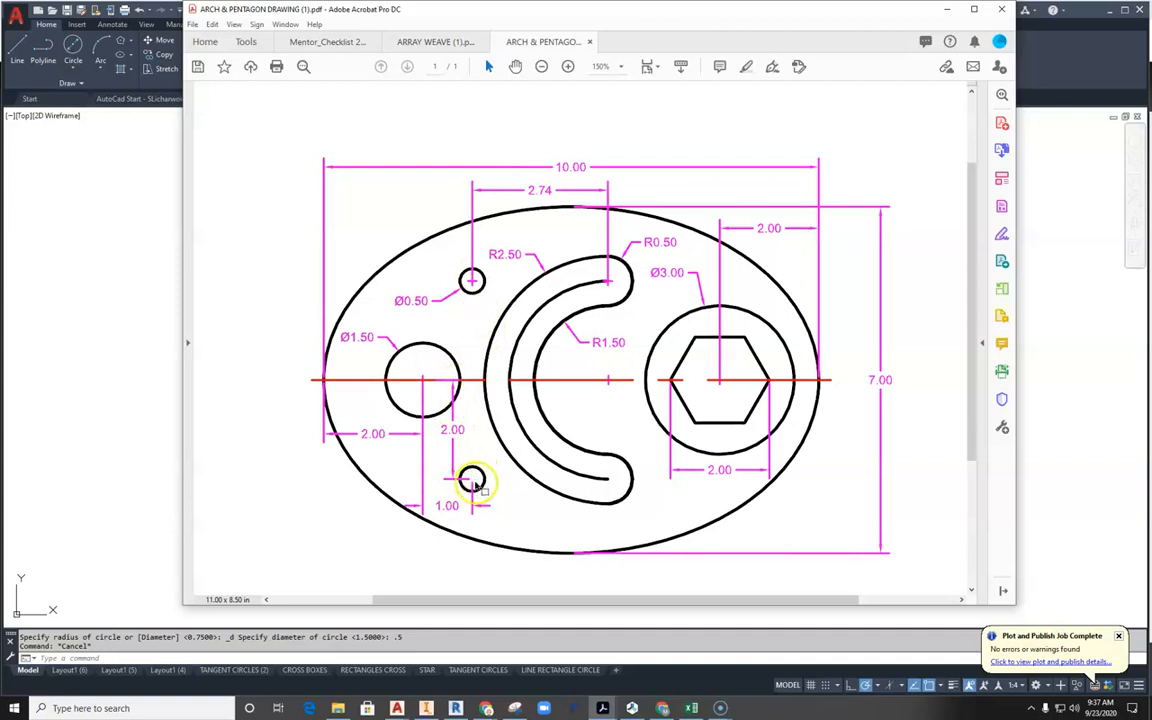
click(42, 442)
click(493, 465)
click(471, 478)
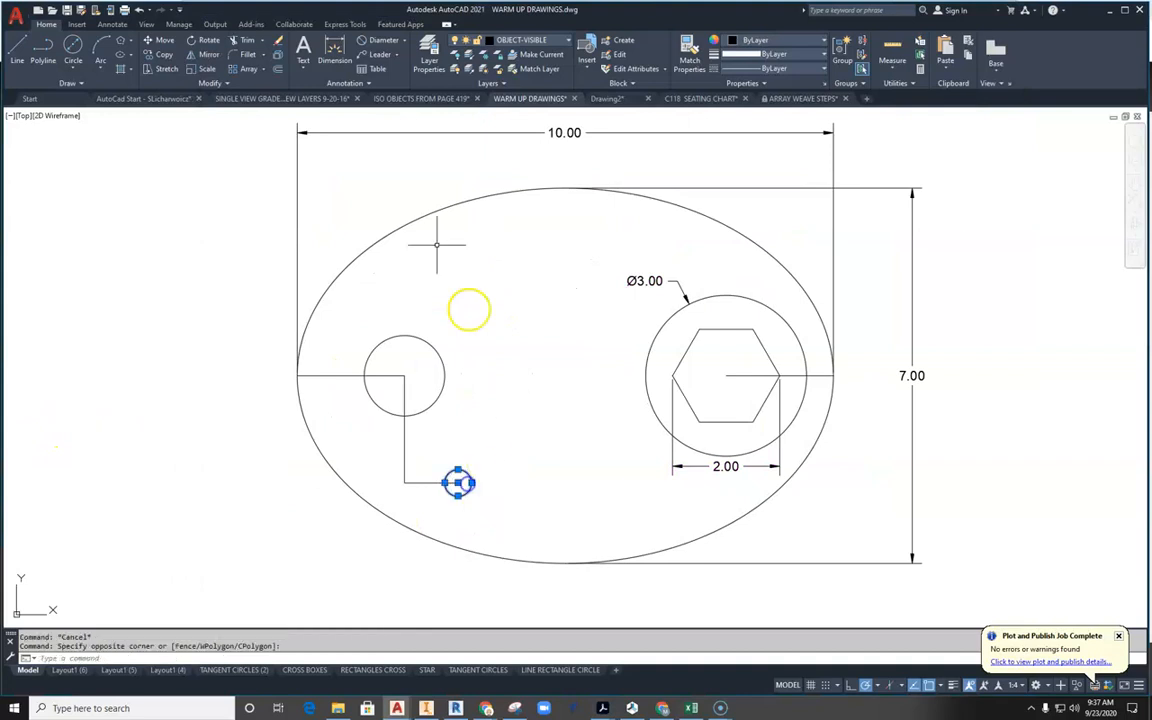
click(160, 54)
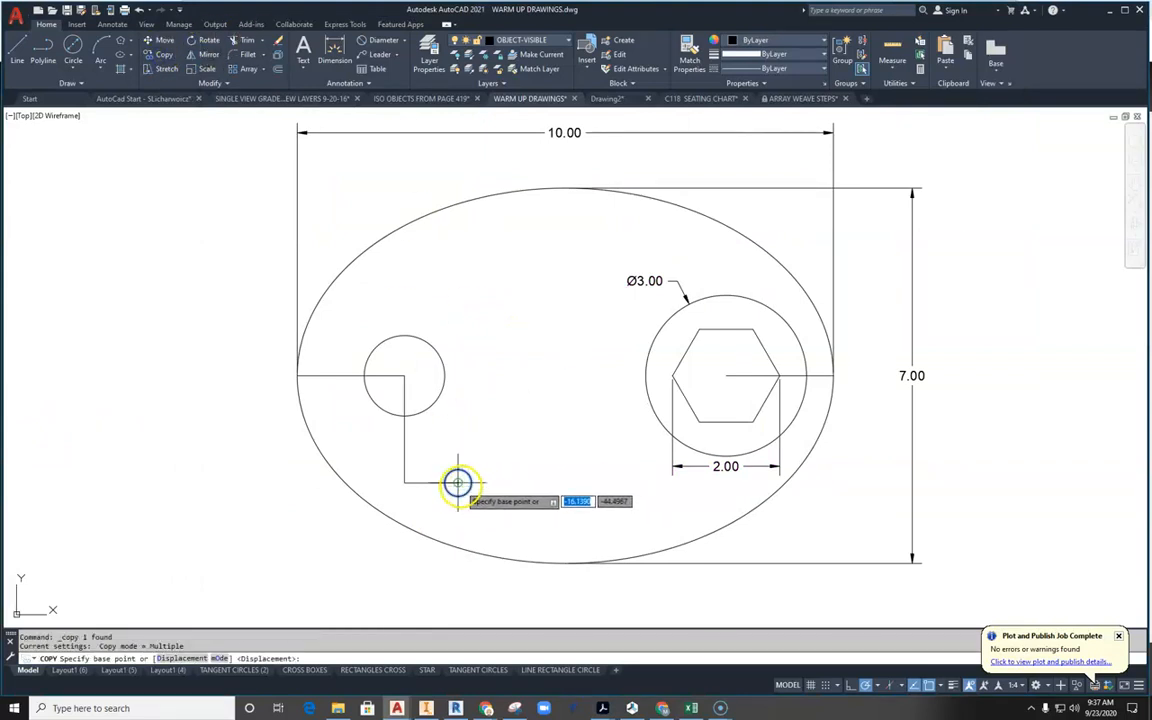
click(457, 483)
text(4)
key(Return)
key(Escape)
scroll(457, 267, up, 2)
scroll(452, 260, down, 2)
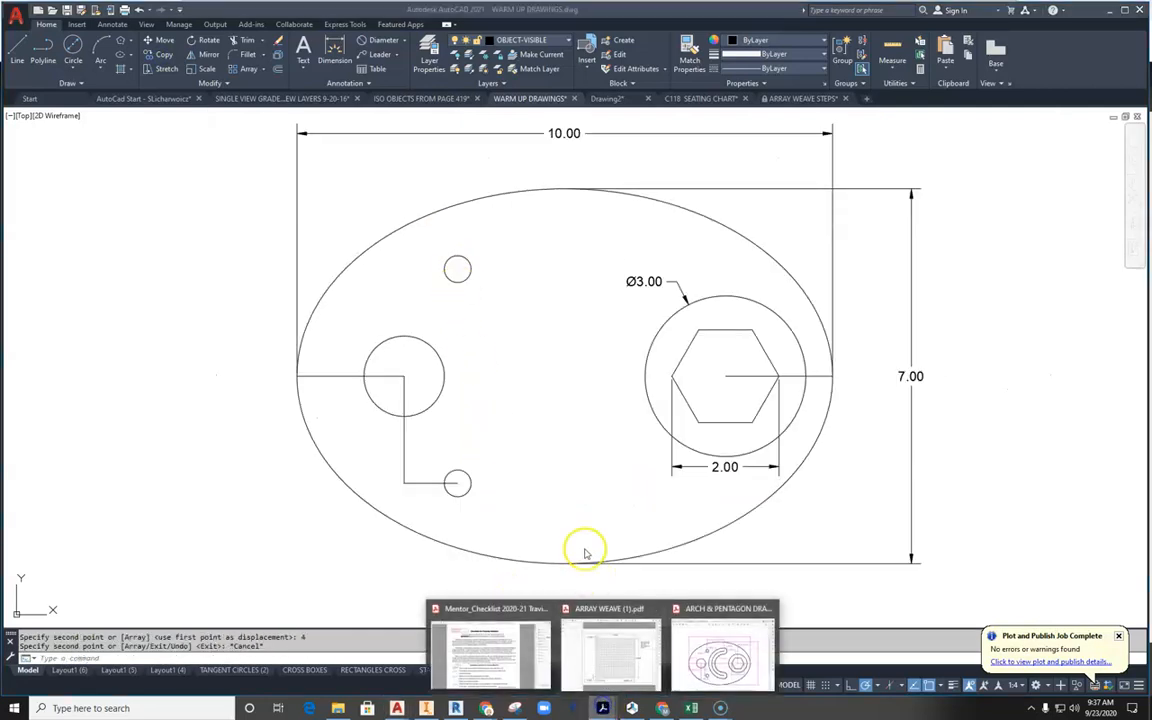
Step: Check the arch end's location in the PDF and draw a 2.74 horizontal line rightward from the upper small circle's center
click(733, 648)
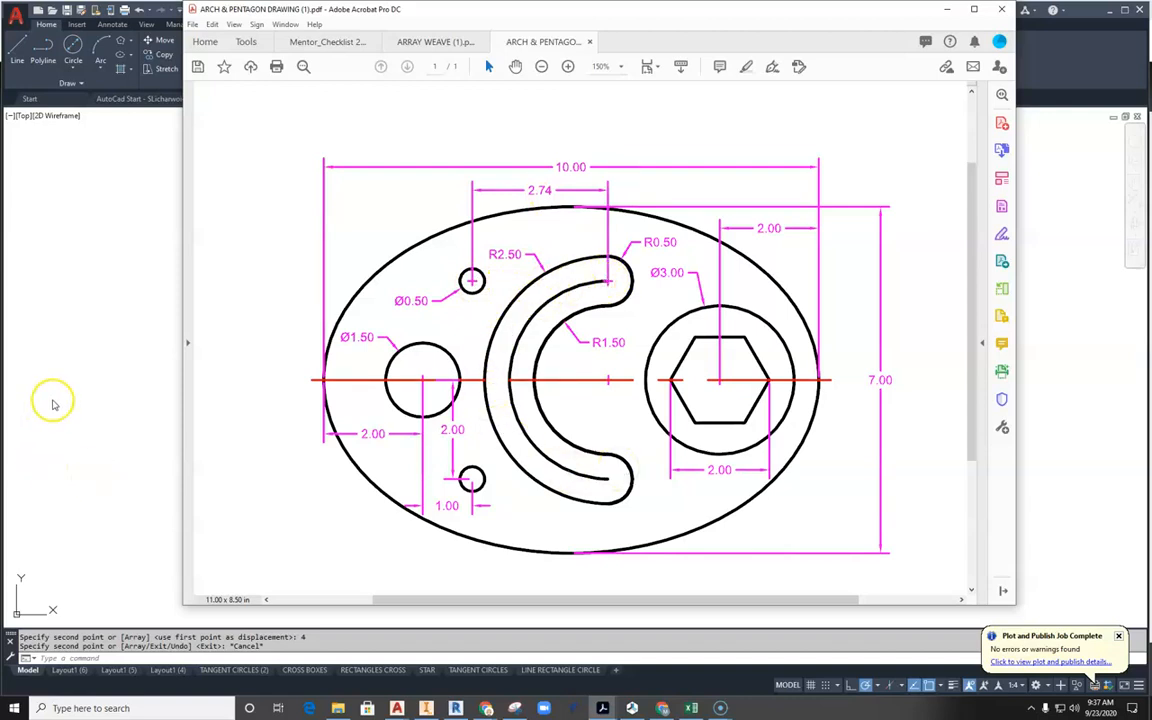
click(80, 355)
click(16, 46)
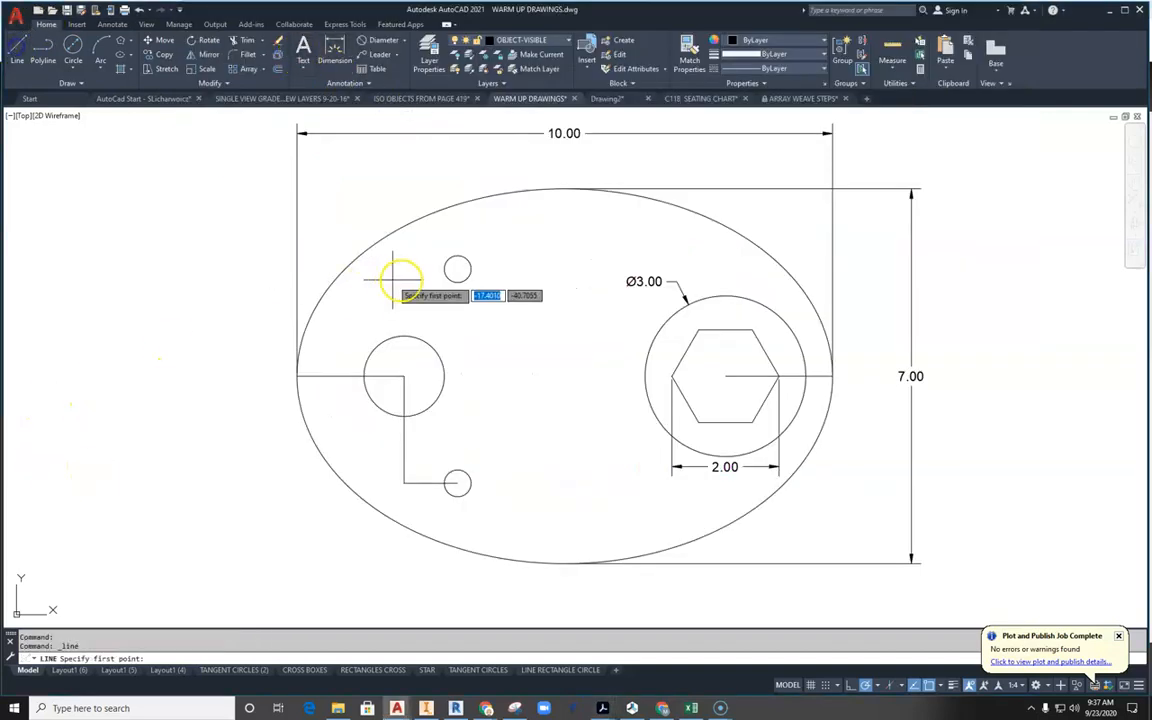
click(457, 271)
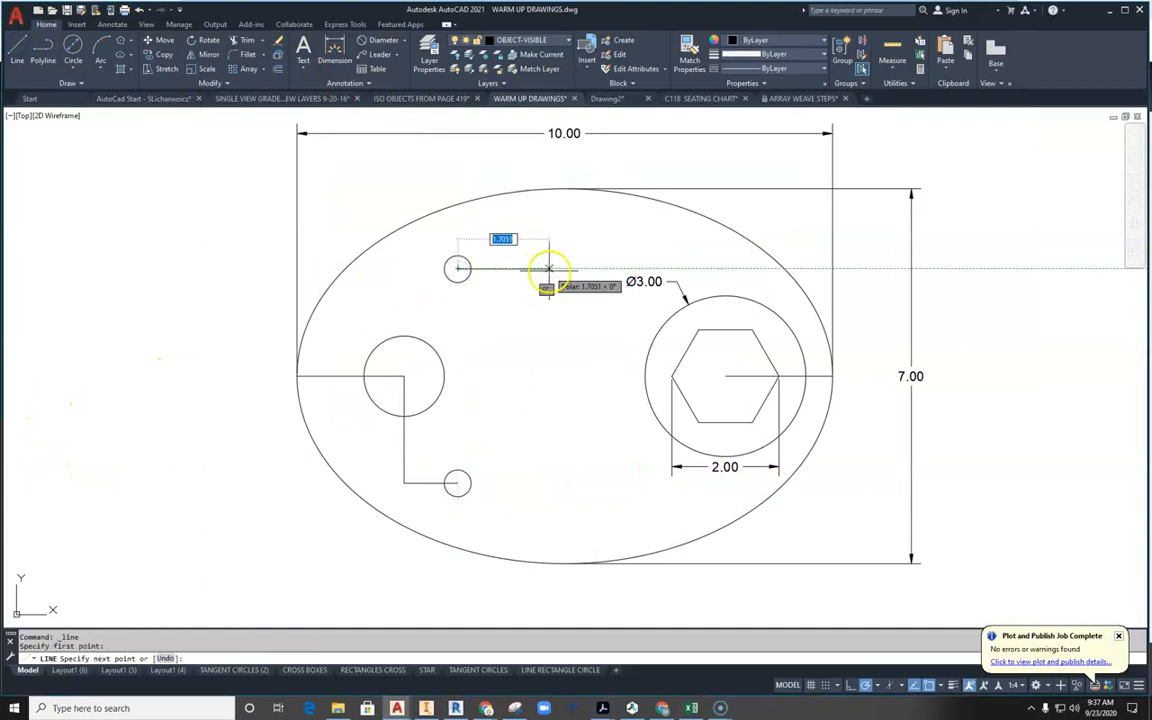
text(2.74)
key(Return)
key(Escape)
scroll(596, 257, up, 2)
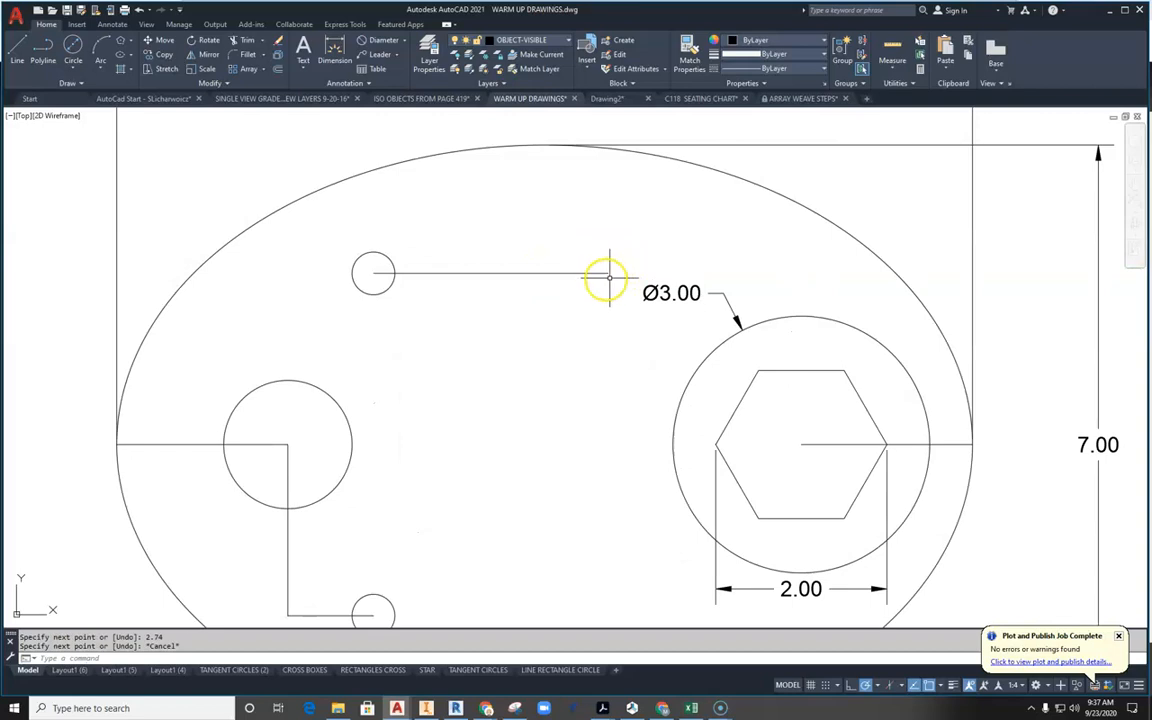
Step: Check the arch end's radius in the PDF and draw a circle of radius .5 centered on the 2.74 line's right end
click(602, 706)
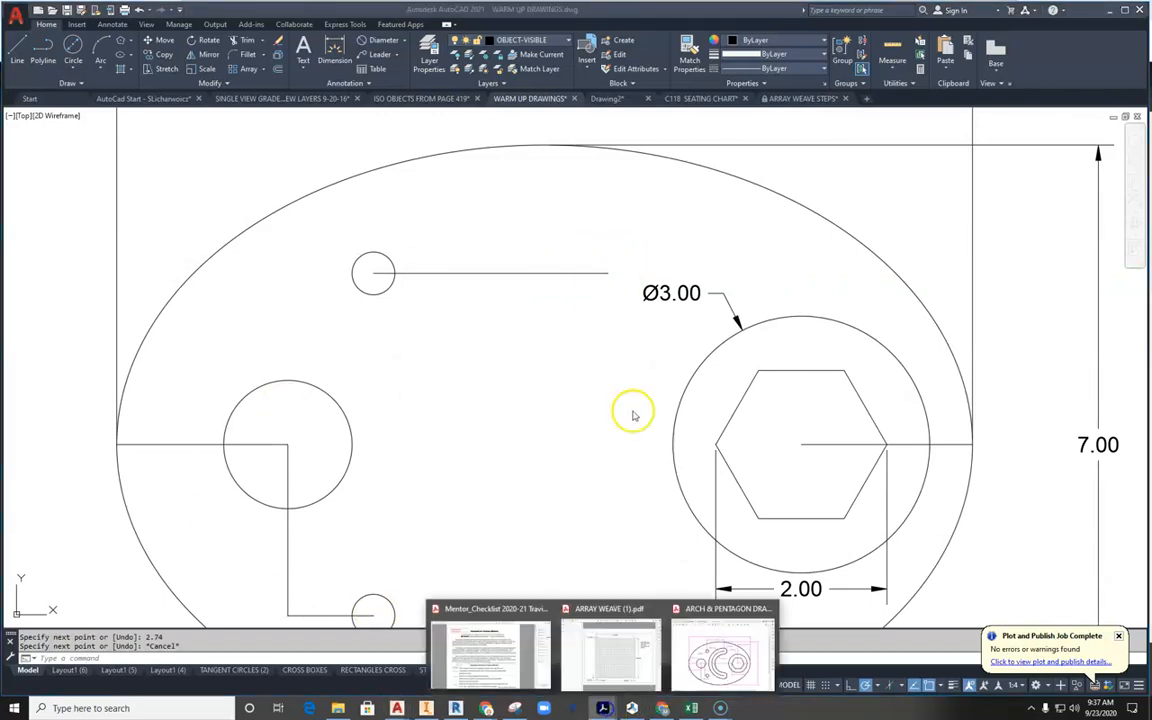
click(724, 655)
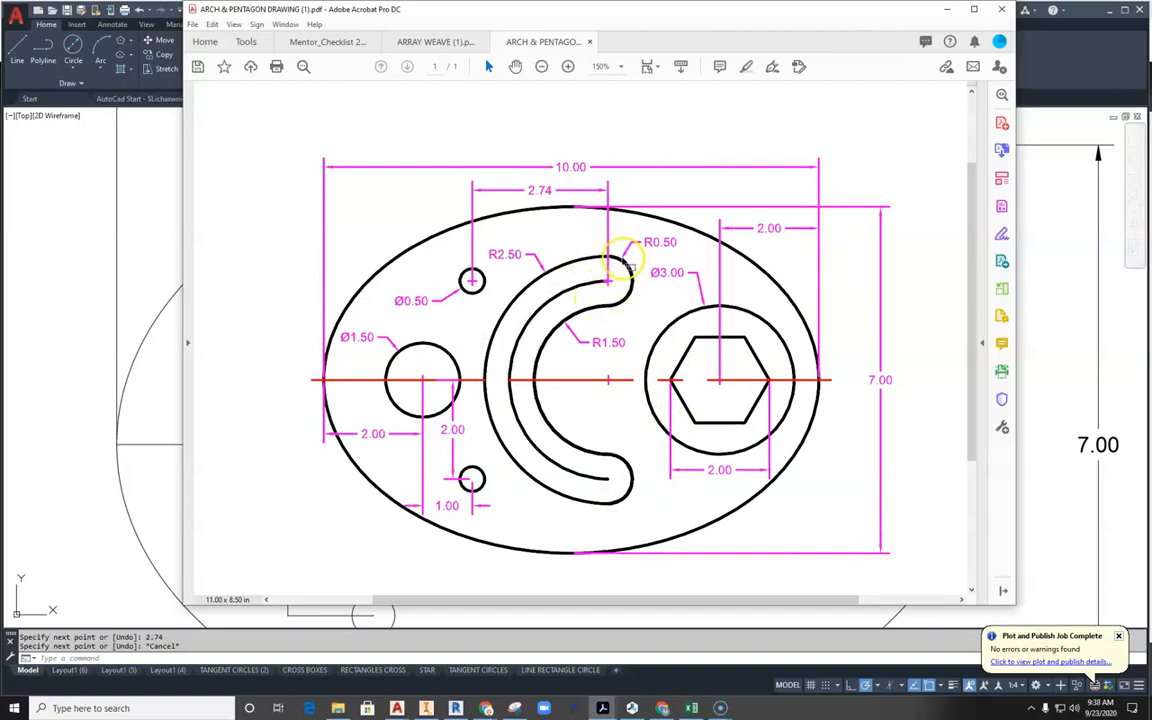
click(141, 249)
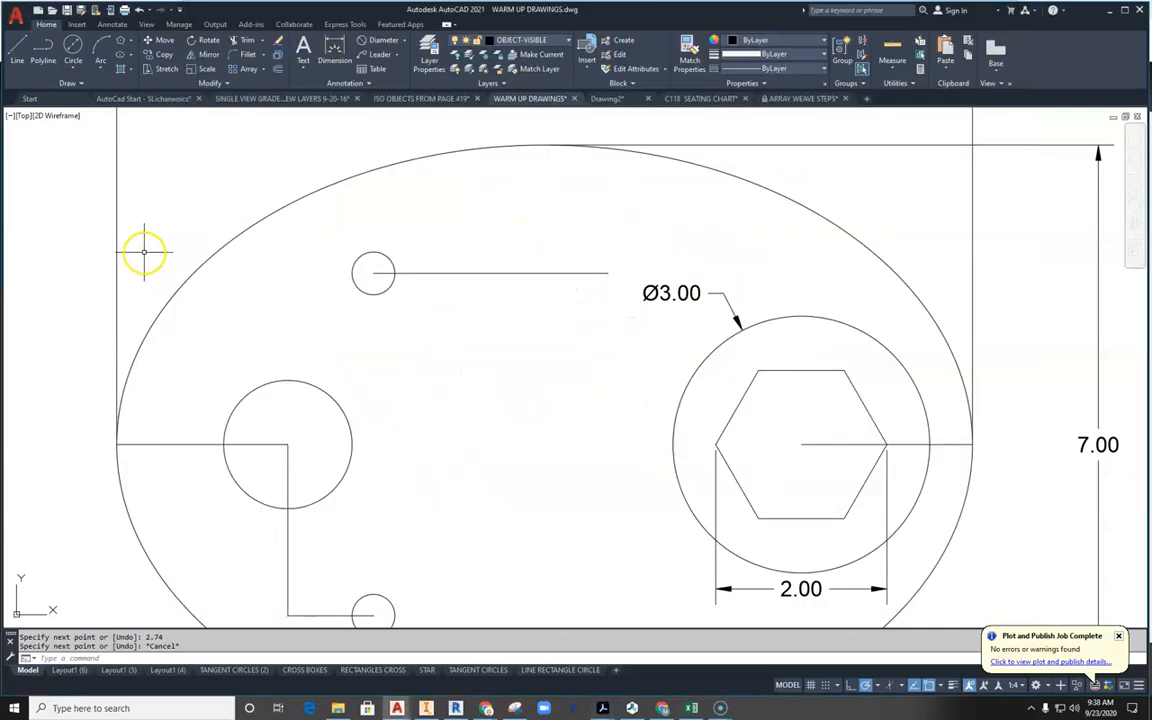
click(75, 46)
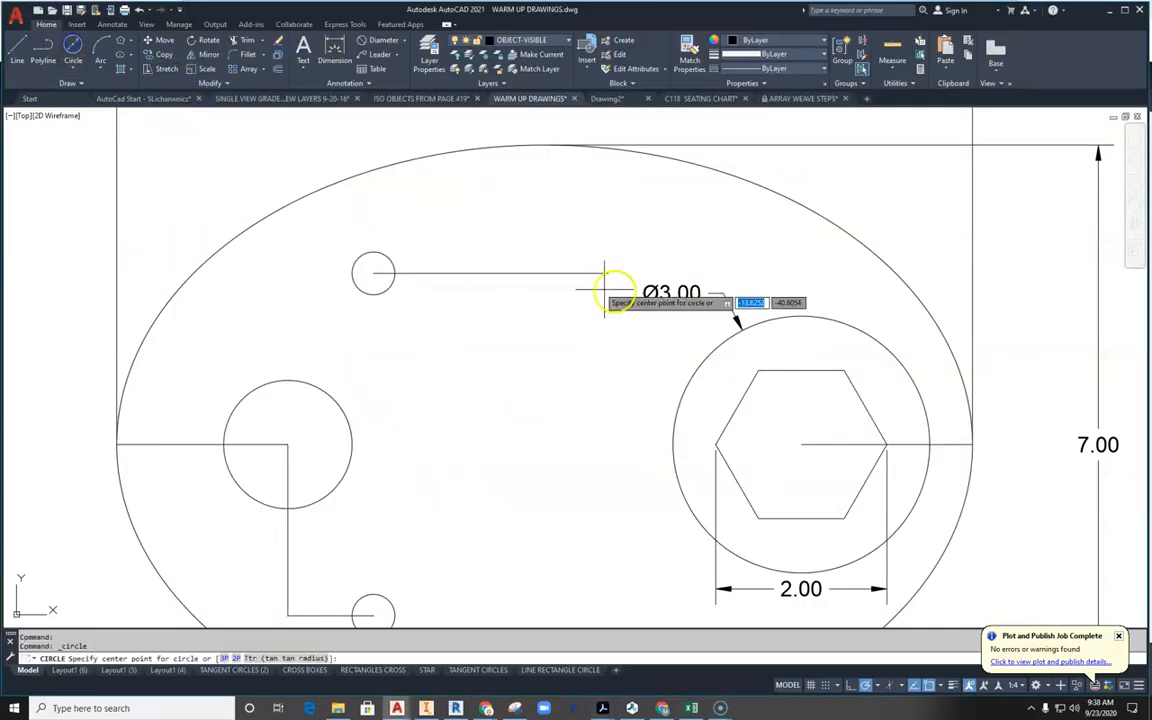
click(73, 70)
click(87, 92)
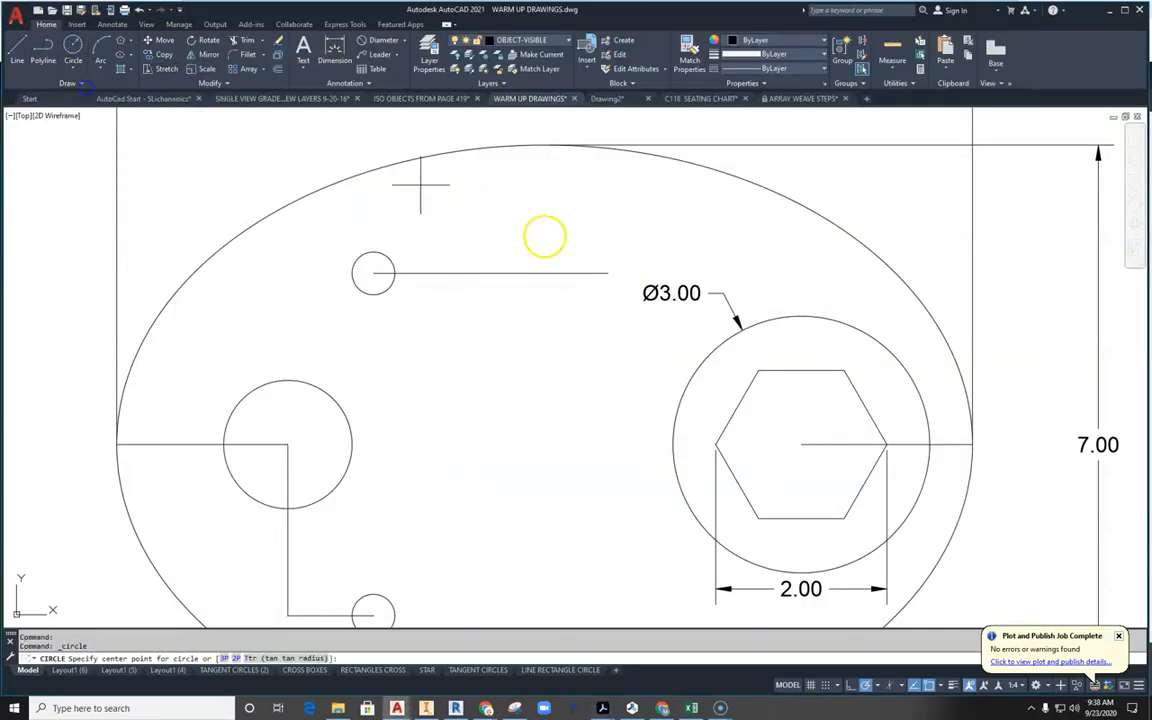
click(607, 271)
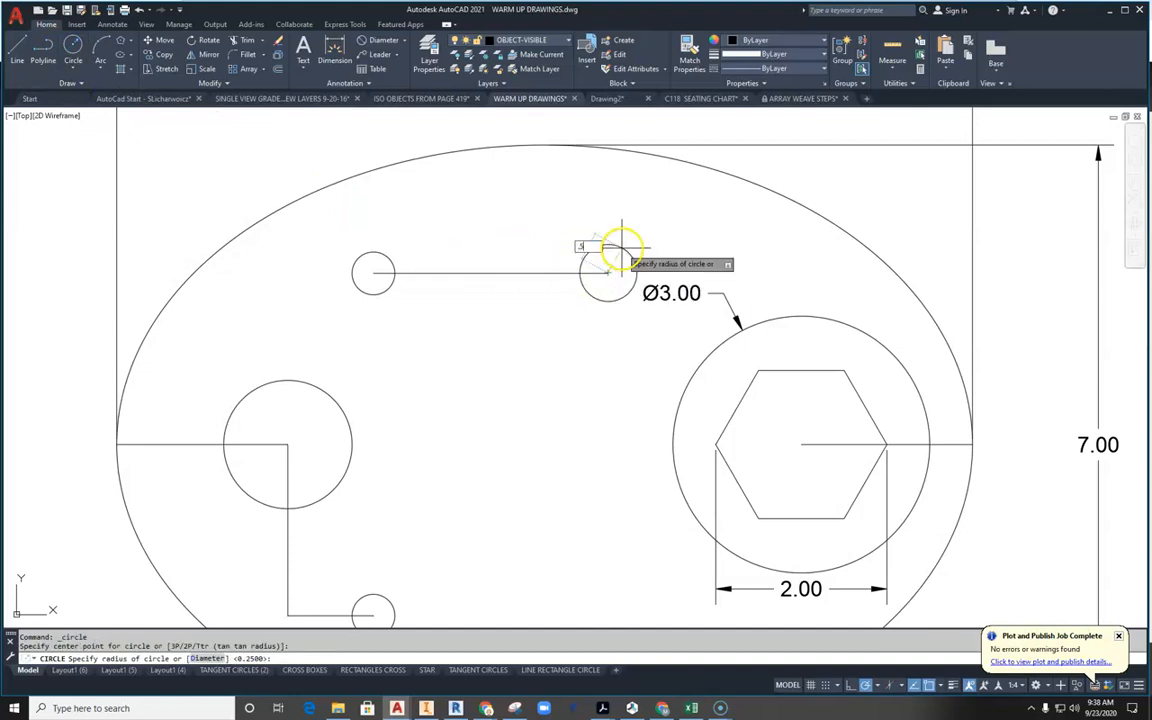
key(Return)
key(Escape)
scroll(571, 314, down, 3)
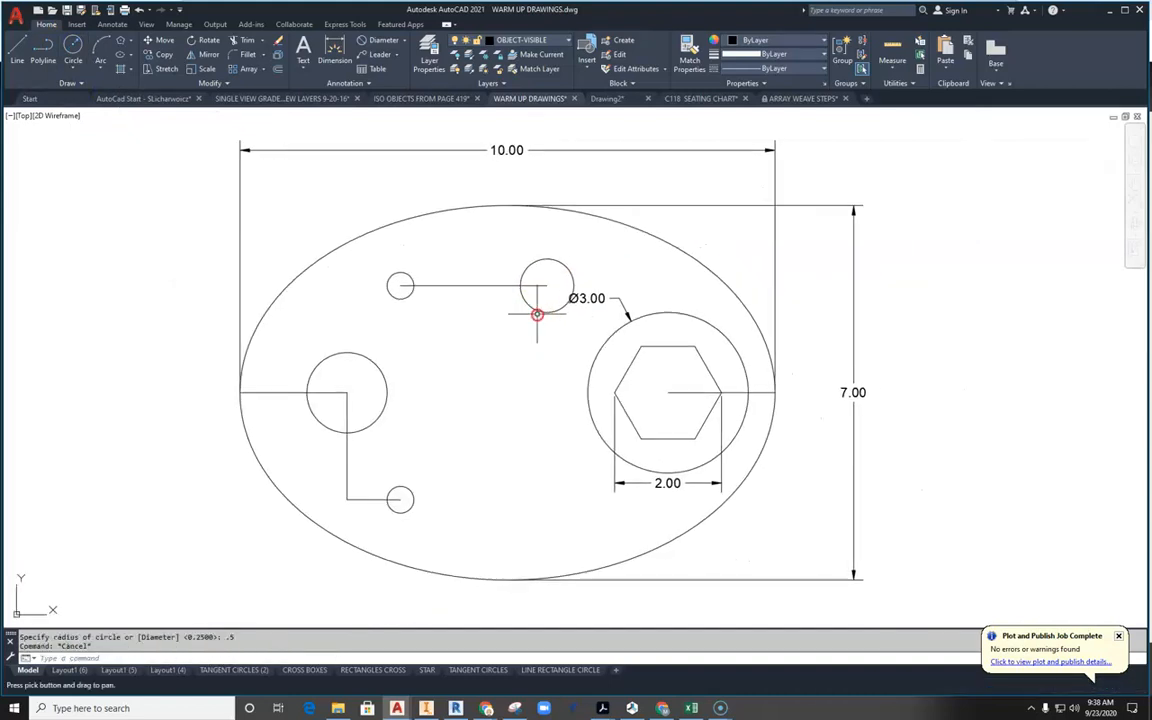
Step: Check the arch's center location in the PDF and draw a 2-unit vertical line down from the arch end circle's center
scroll(525, 286, up, 4)
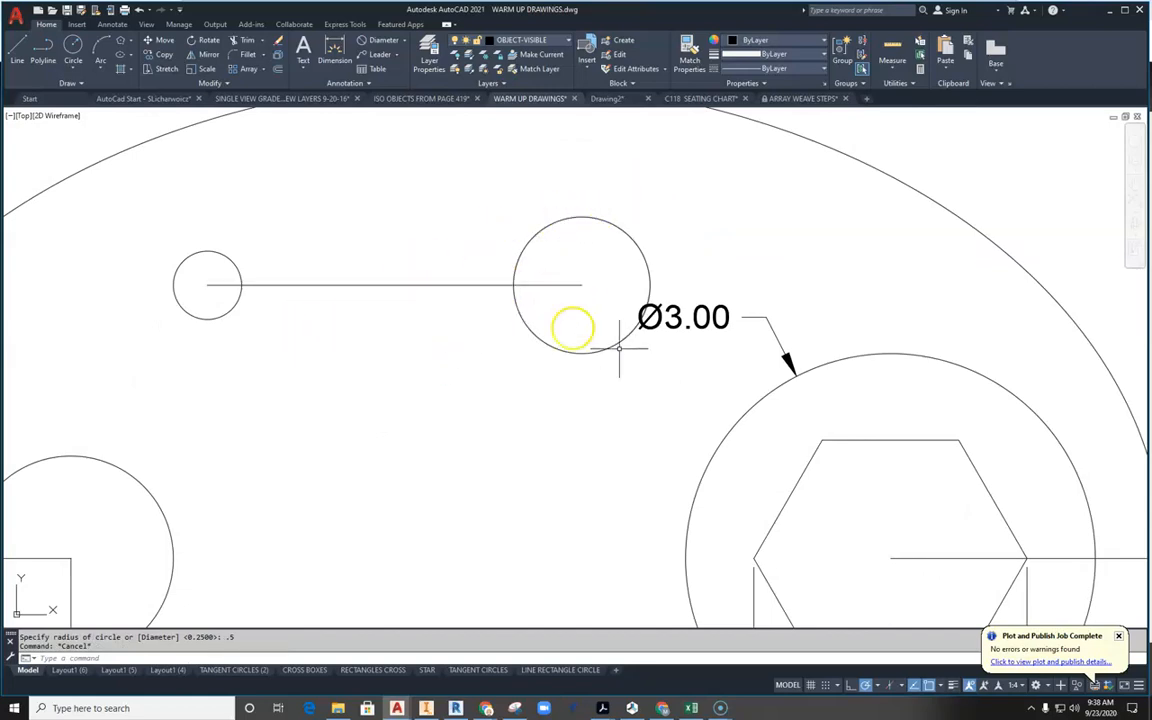
scroll(545, 404, down, 4)
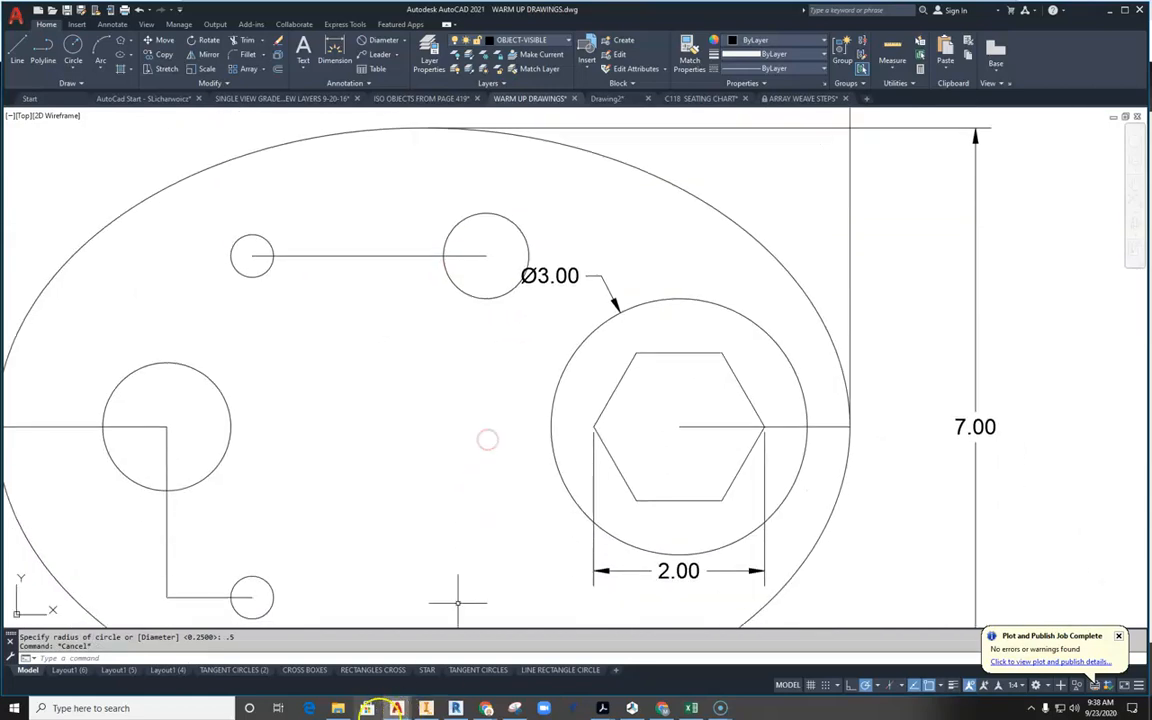
click(697, 648)
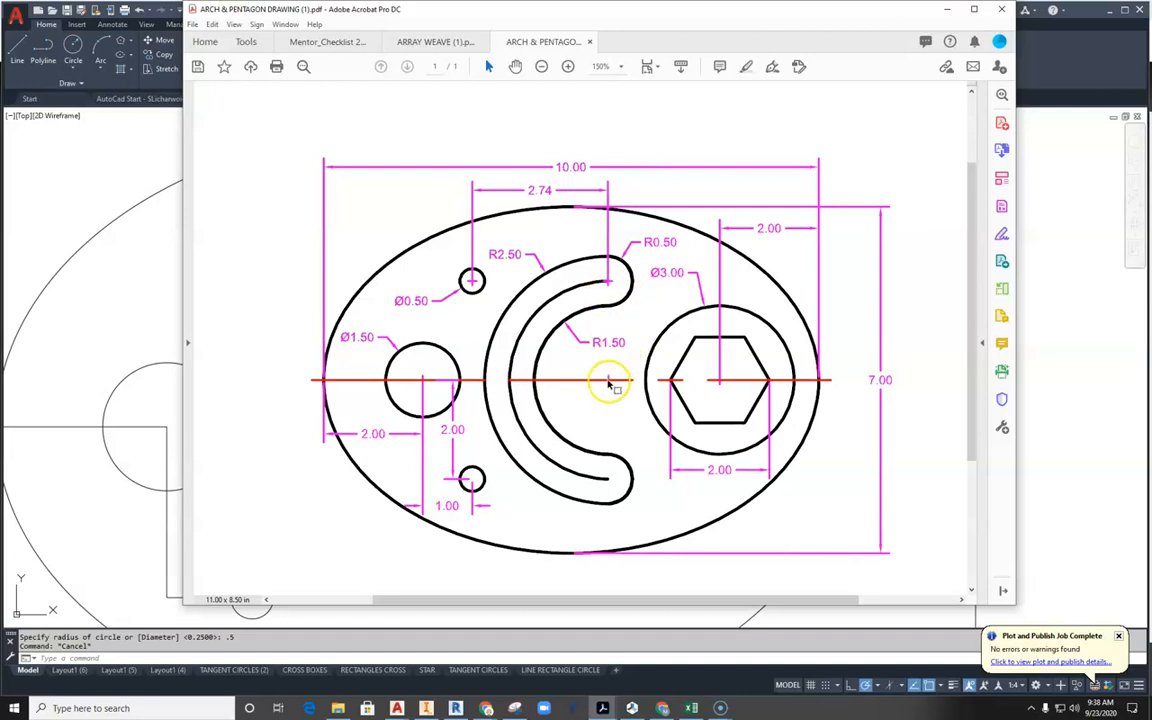
click(21, 41)
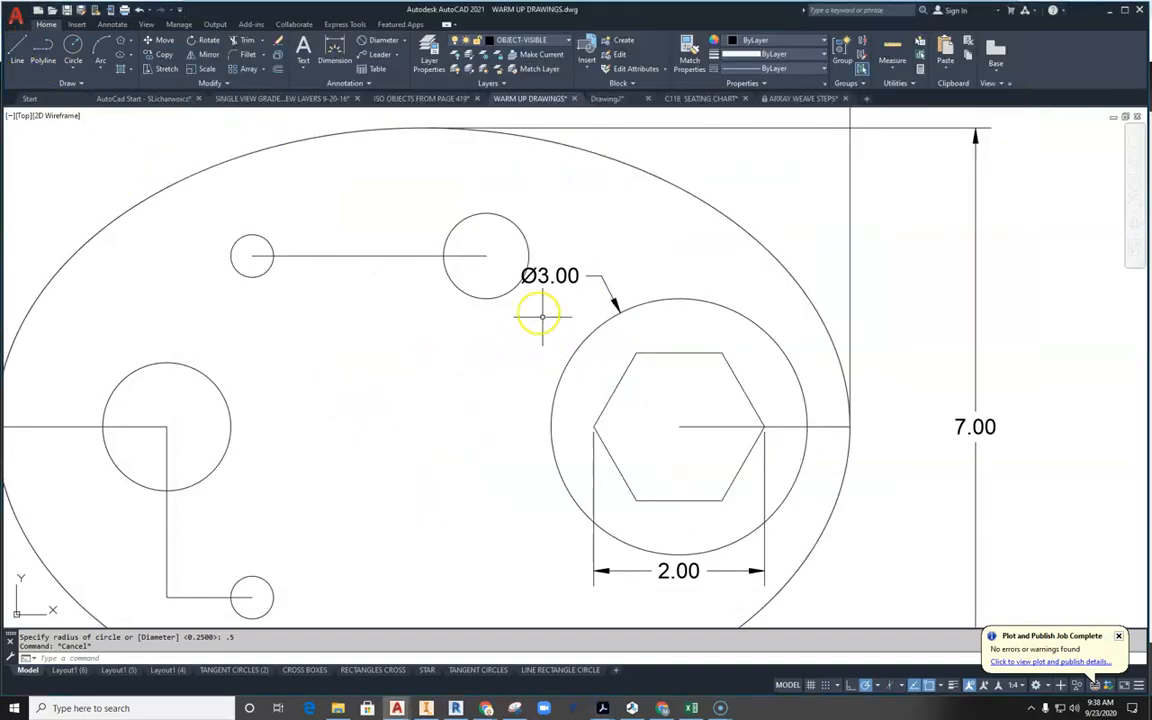
click(15, 48)
click(486, 257)
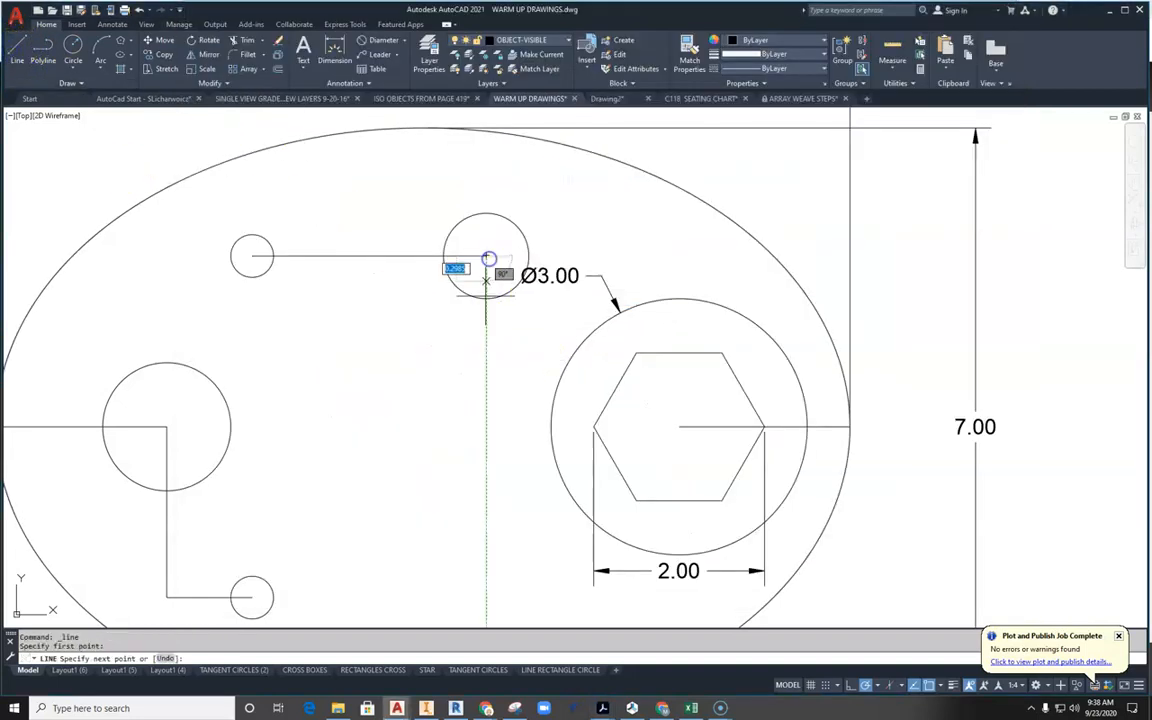
key(Return)
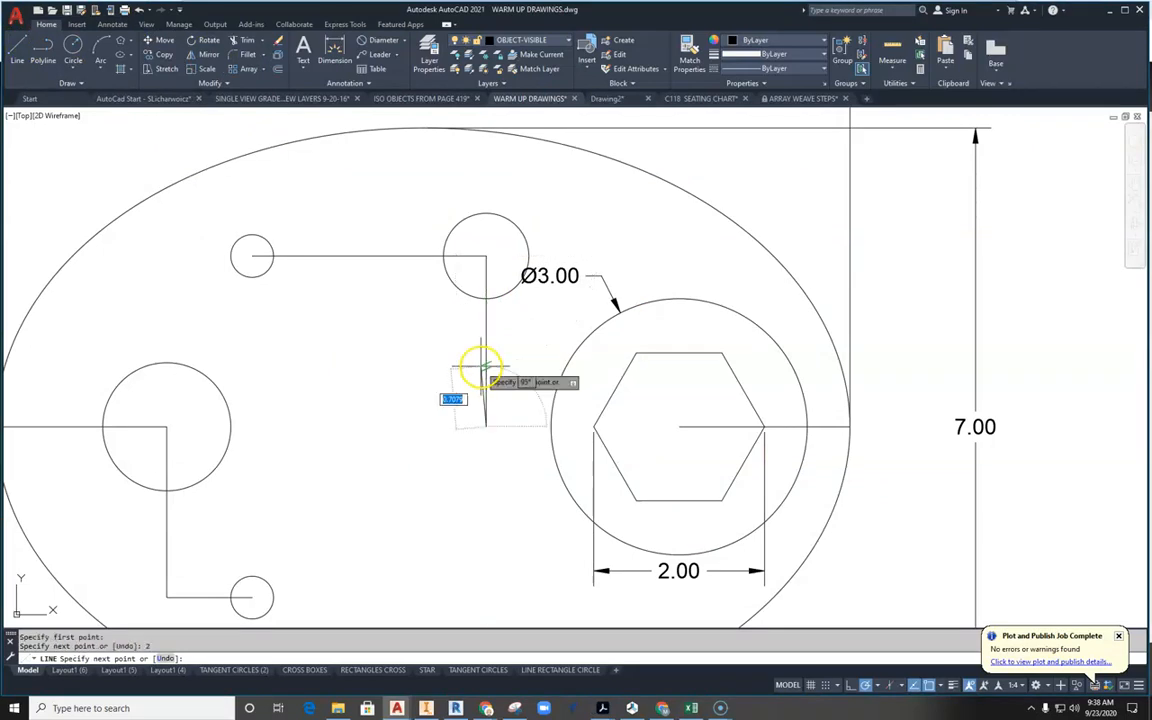
key(Escape)
Step: Draw three concentric circles centered on the vertical line's lower end, passing through the arch end circle's center, lower quadrant and upper quadrant
middle_drag(419, 404, 476, 327)
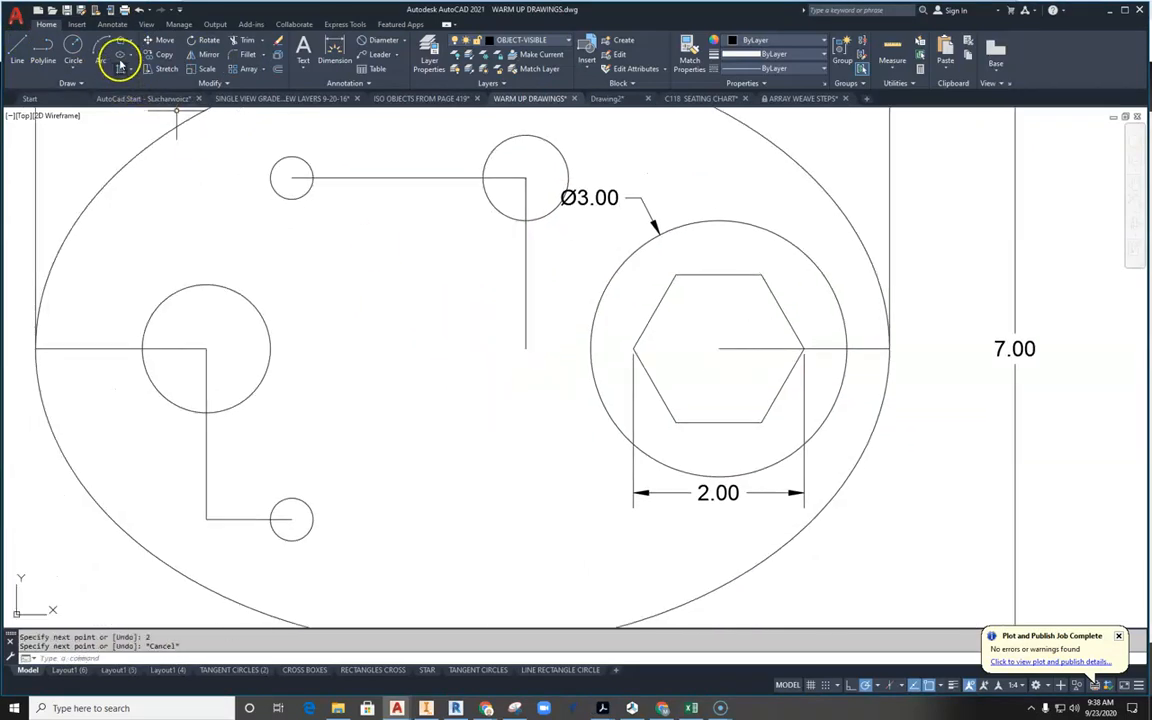
click(74, 46)
click(526, 348)
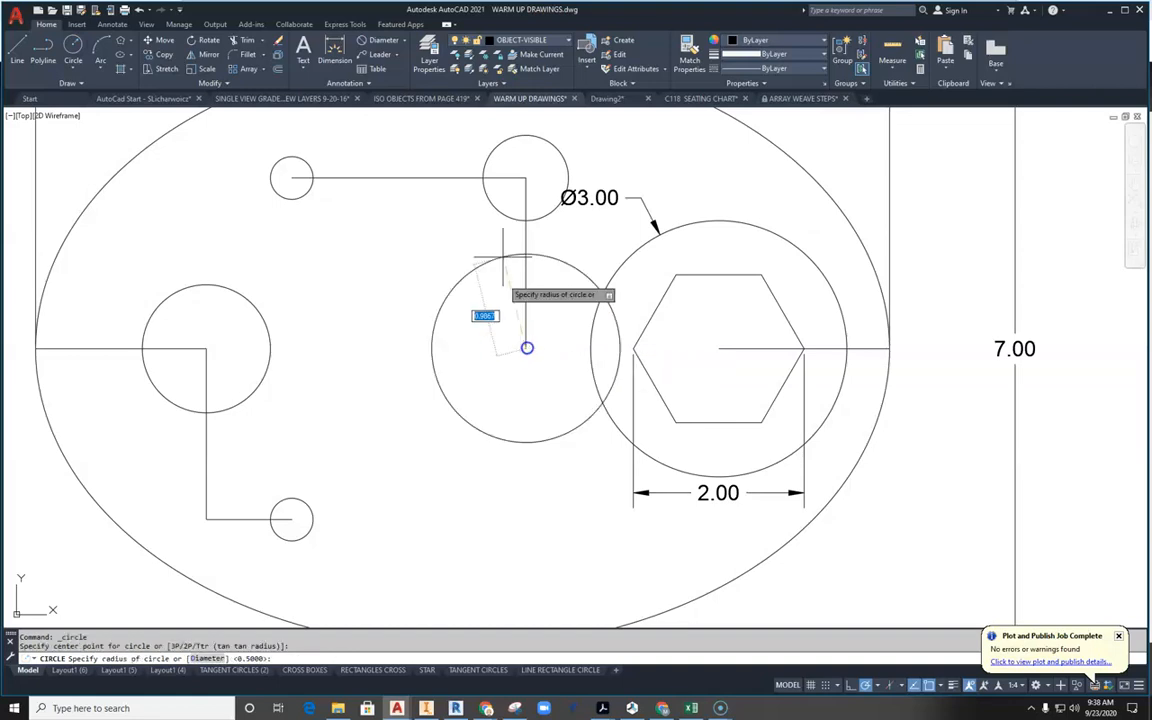
click(526, 178)
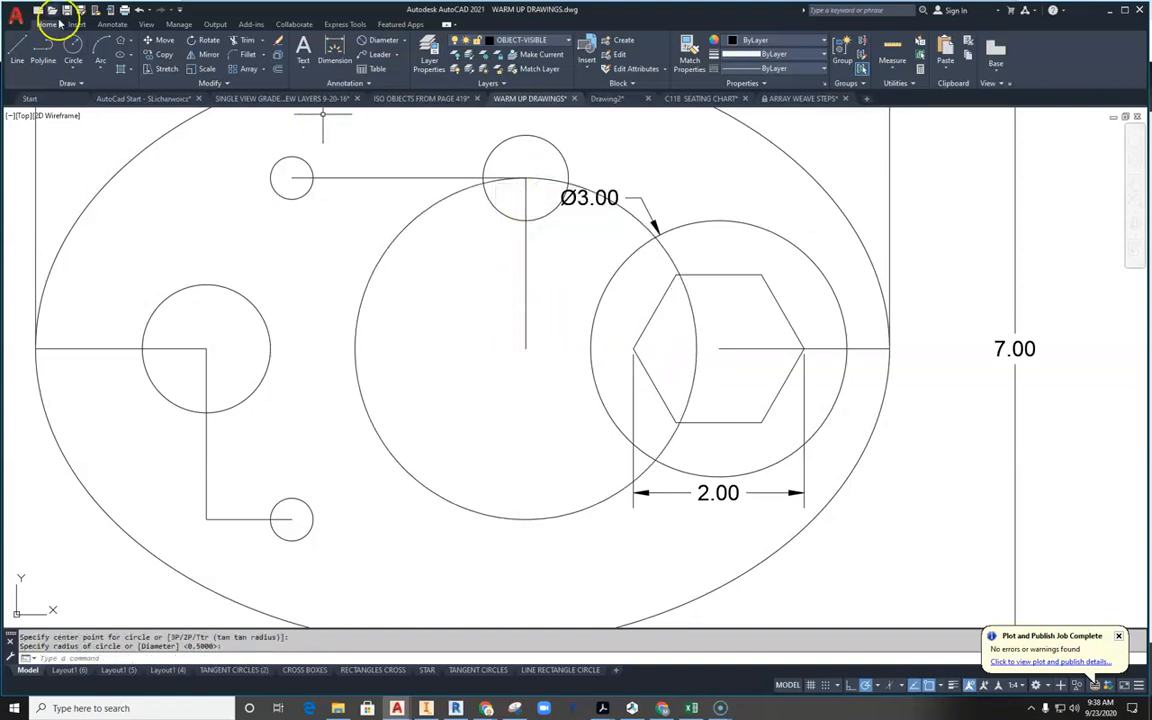
click(76, 46)
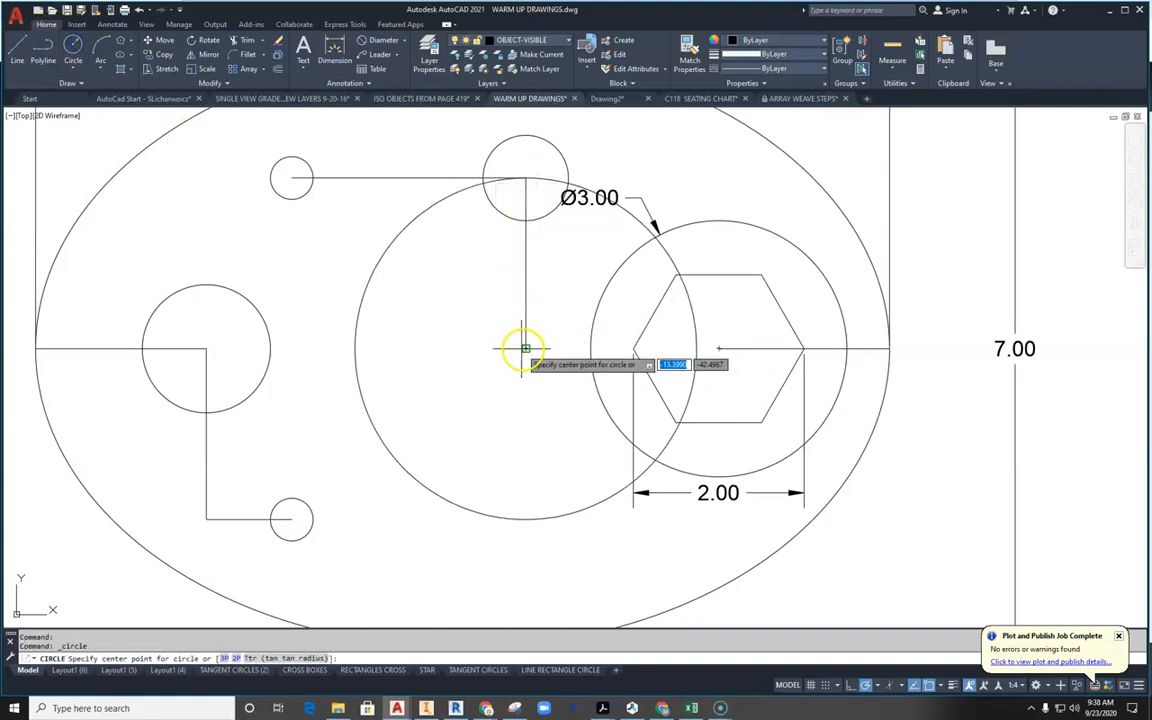
click(524, 348)
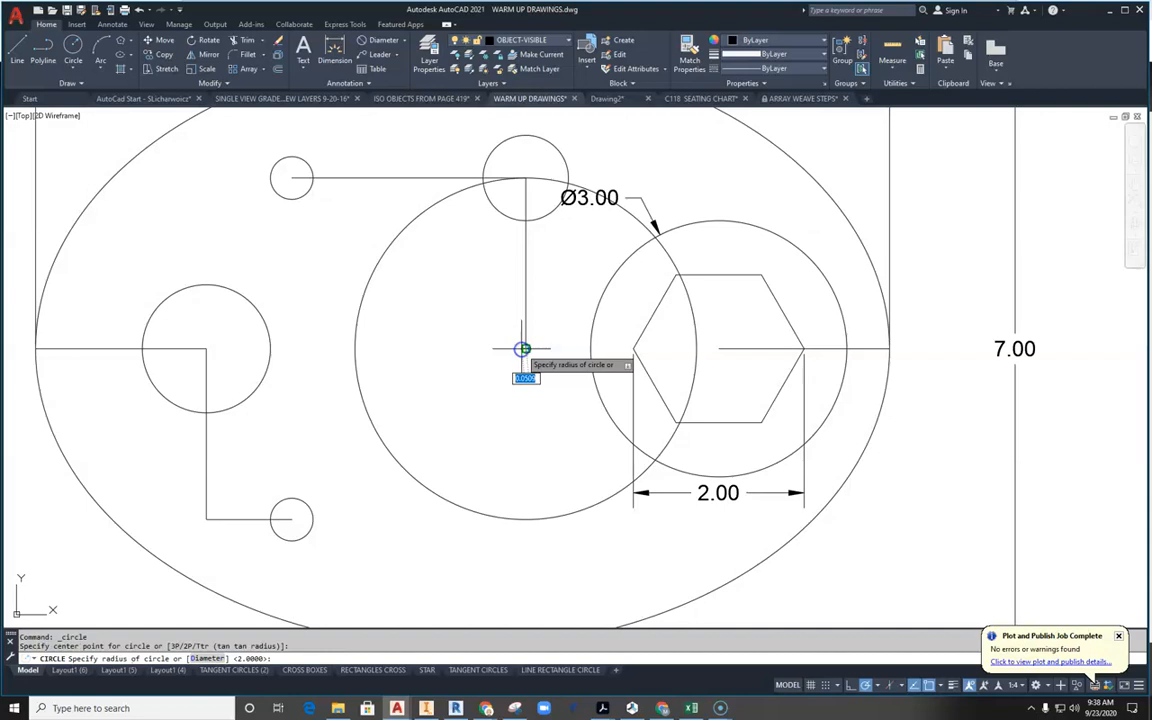
click(526, 220)
click(75, 50)
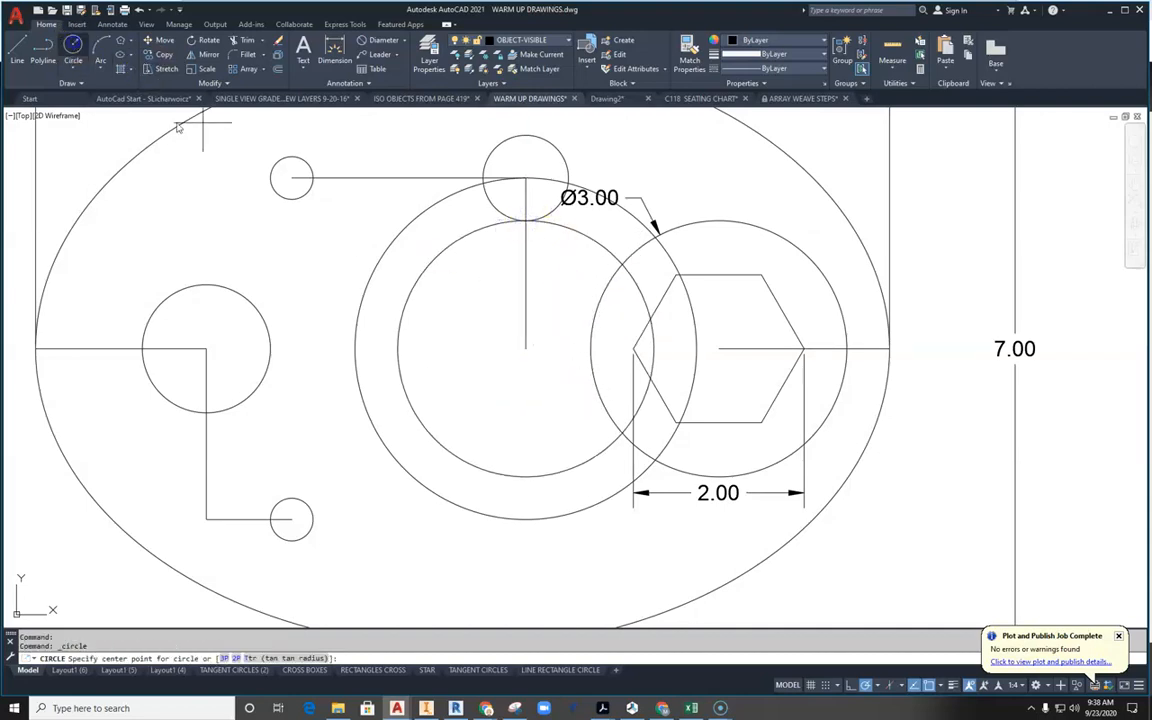
click(528, 342)
click(526, 134)
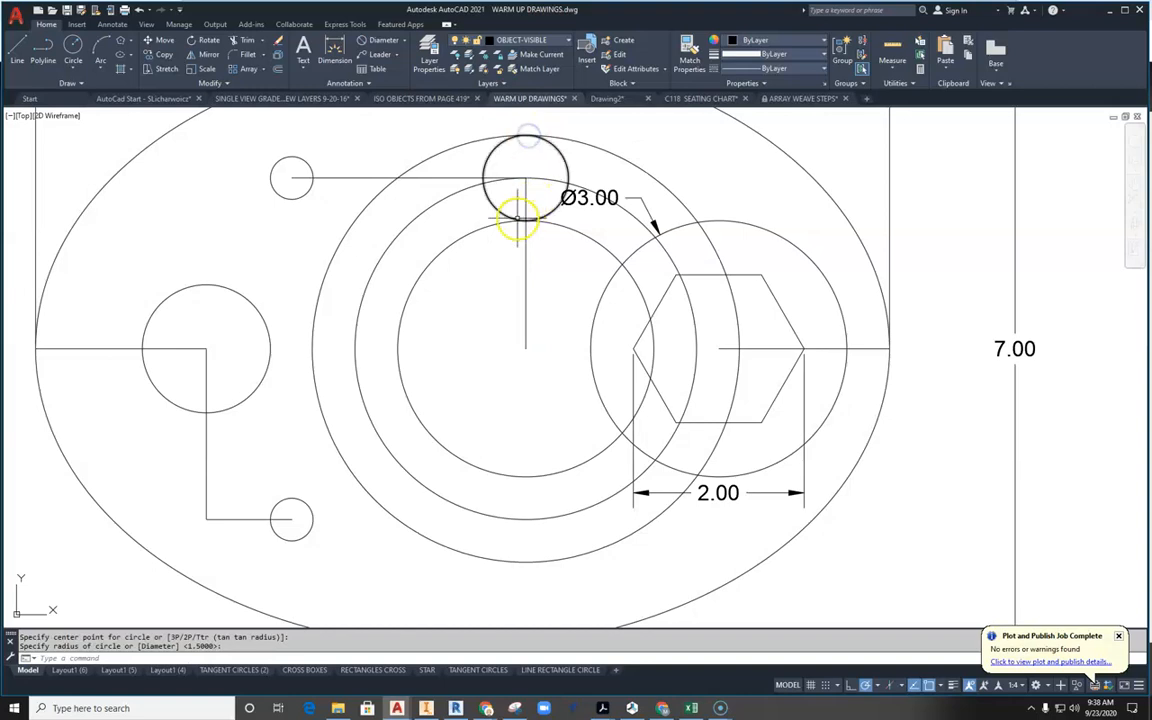
key(Escape)
Step: Copy the arch end circle from its center to the bottom of the middle concentric circle, 4 units straight down
click(558, 158)
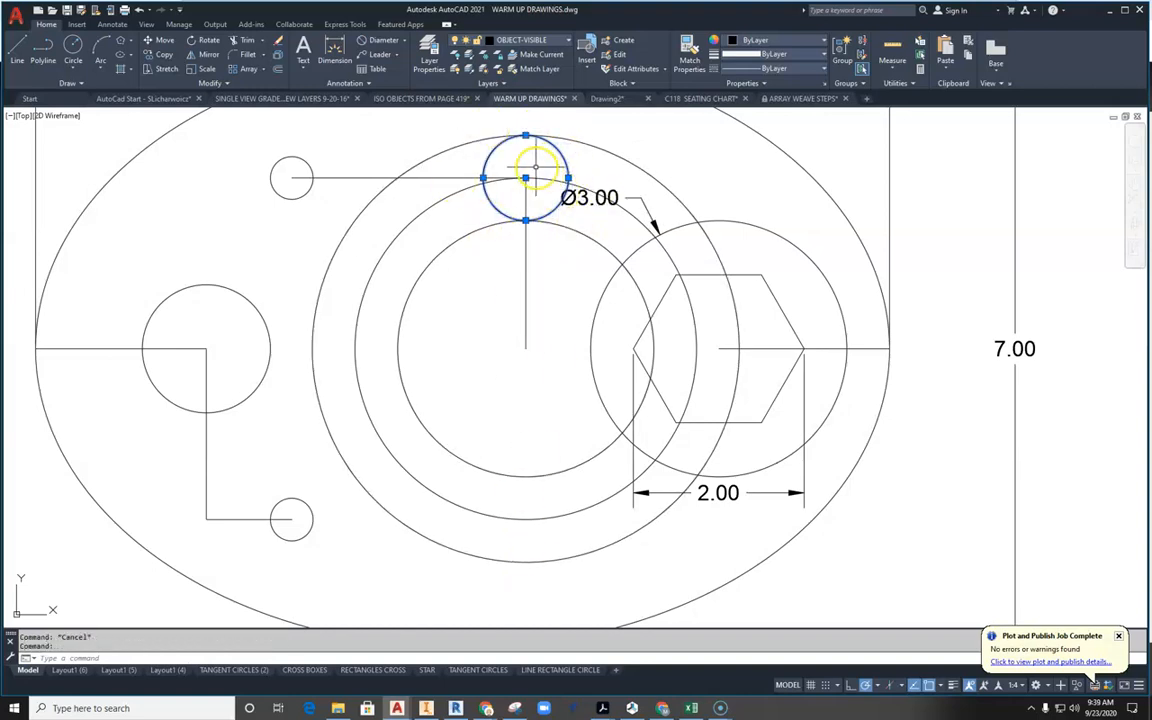
click(160, 54)
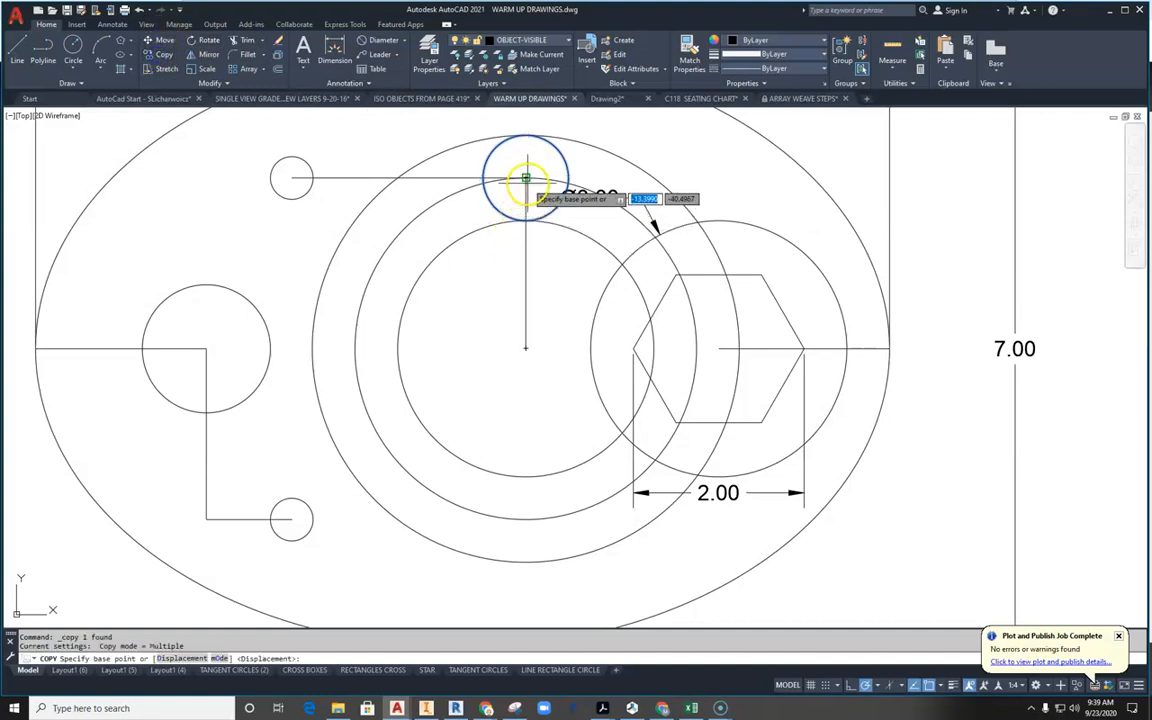
click(525, 178)
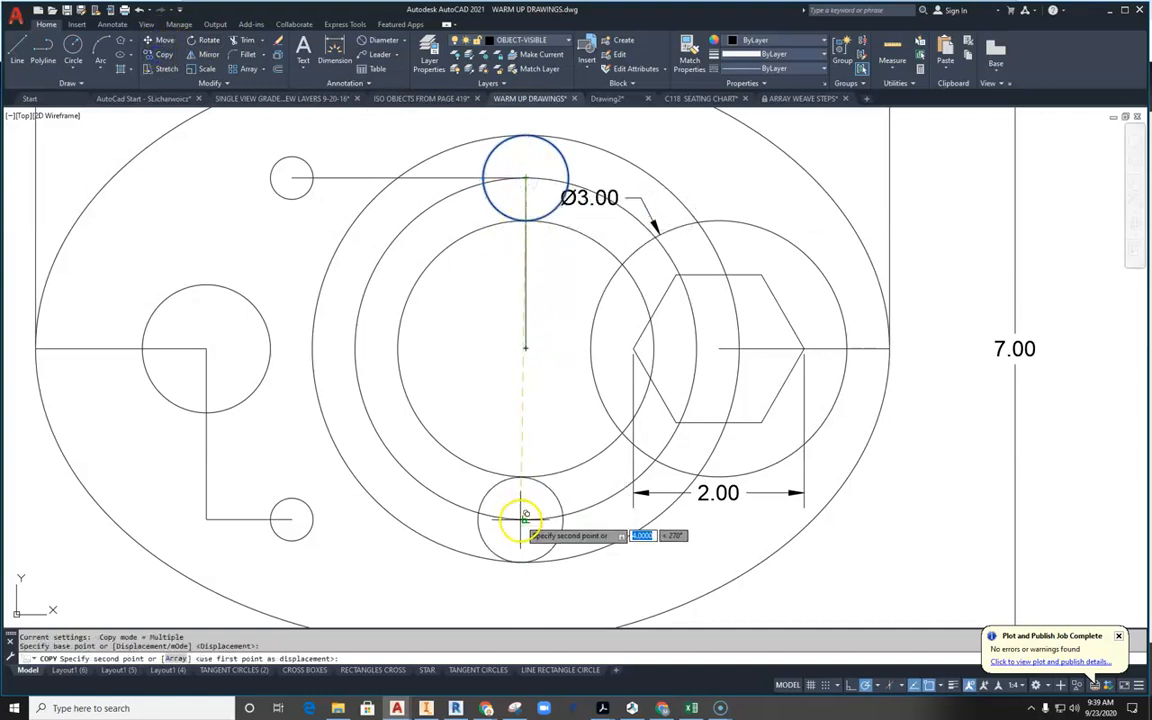
click(525, 518)
key(Escape)
Step: Trim away the right-hand portions of the three concentric circles between the arch end circles and the 3.00 circle
mouse_move(489, 380)
middle_down()
mouse_move(302, 381)
mouse_move(527, 355)
middle_up()
scroll(316, 378, down, 2)
click(238, 43)
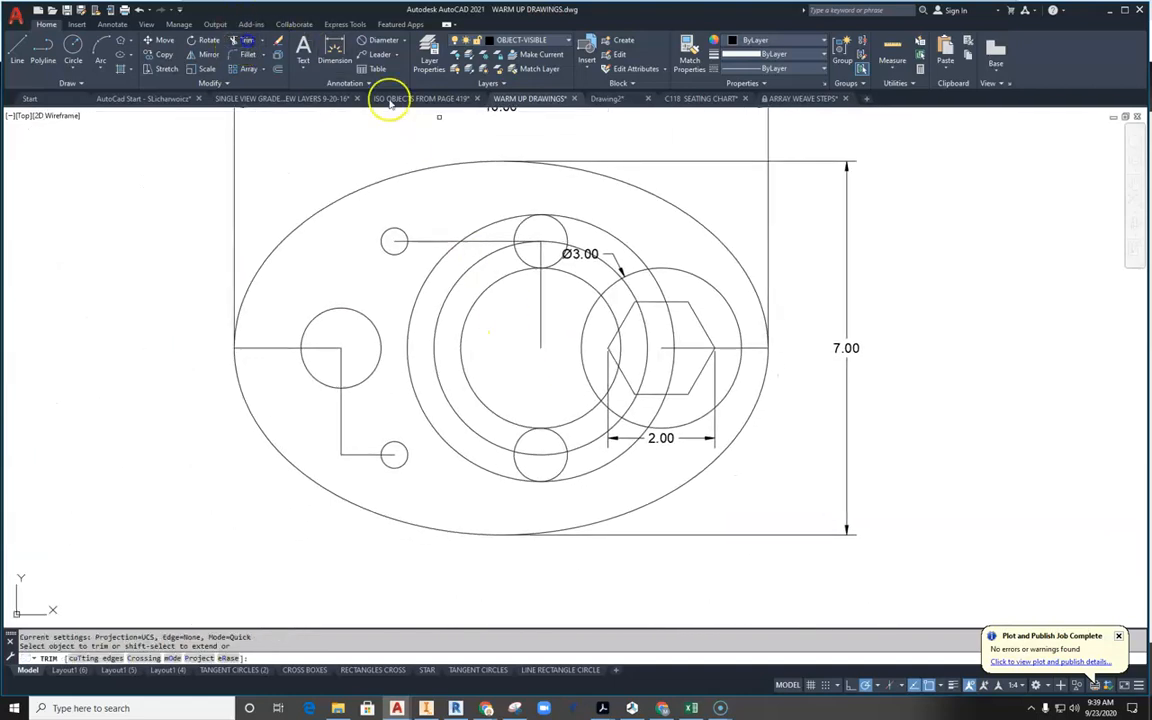
click(578, 218)
click(579, 276)
click(604, 262)
click(575, 420)
click(577, 447)
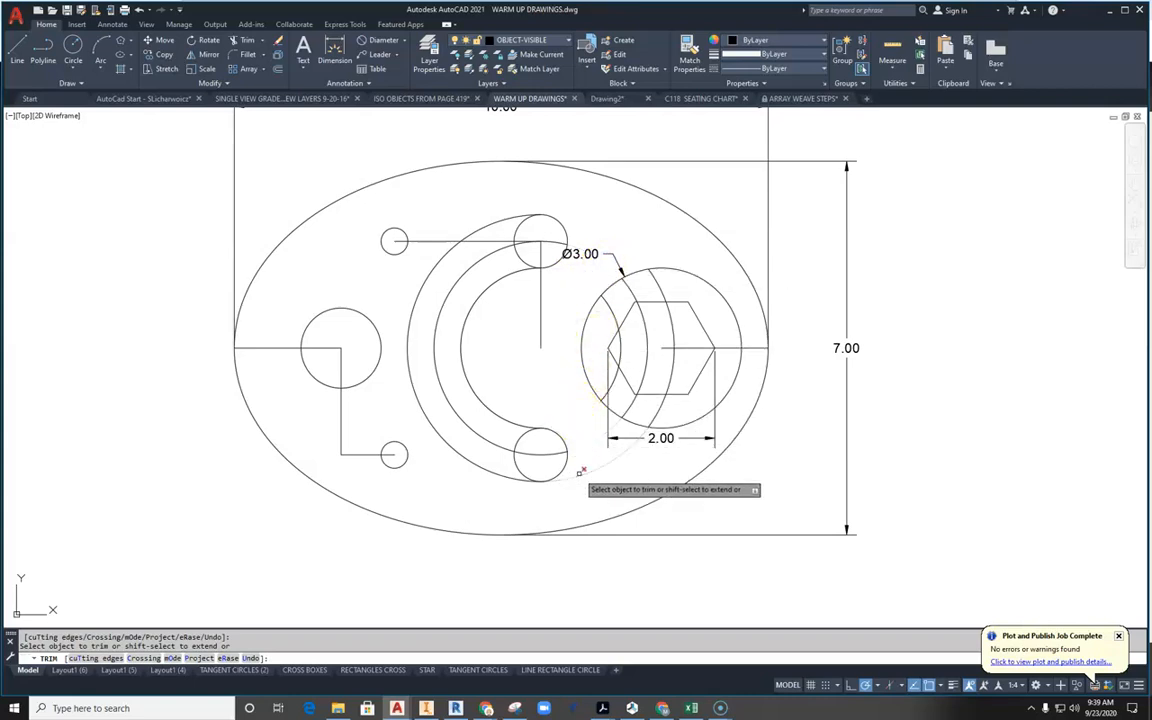
Step: Trim the inner halves of the lower and upper end circles to leave rounded ends on the arch slot
click(549, 452)
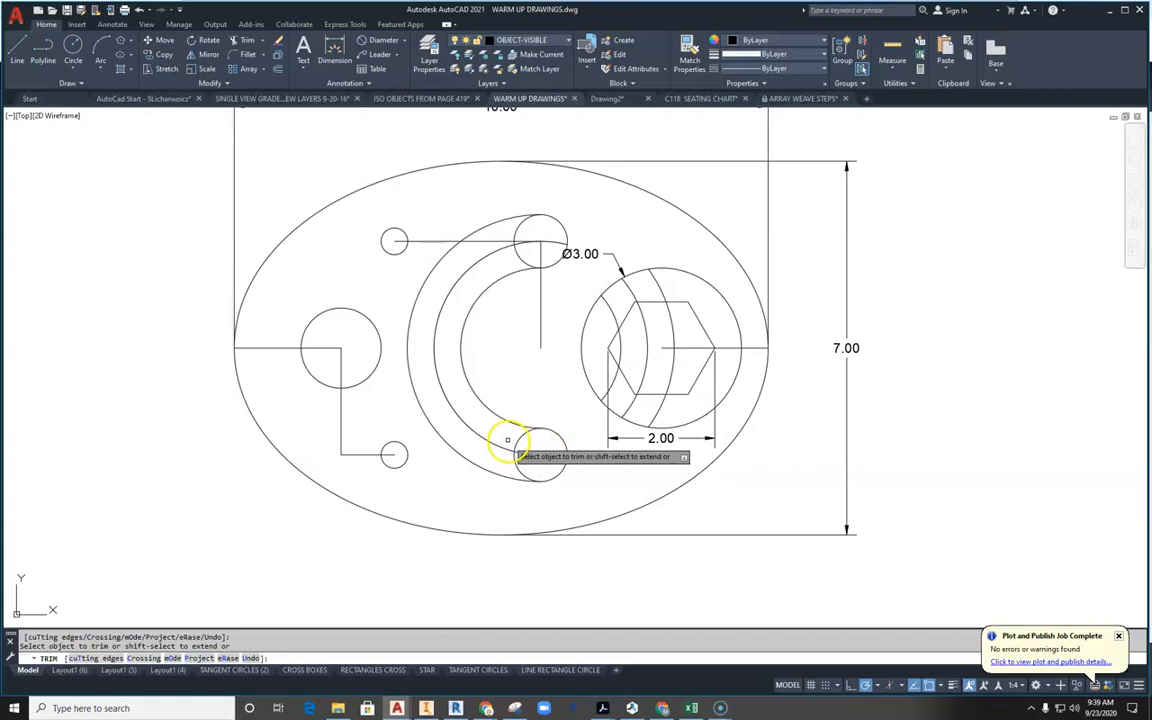
click(518, 464)
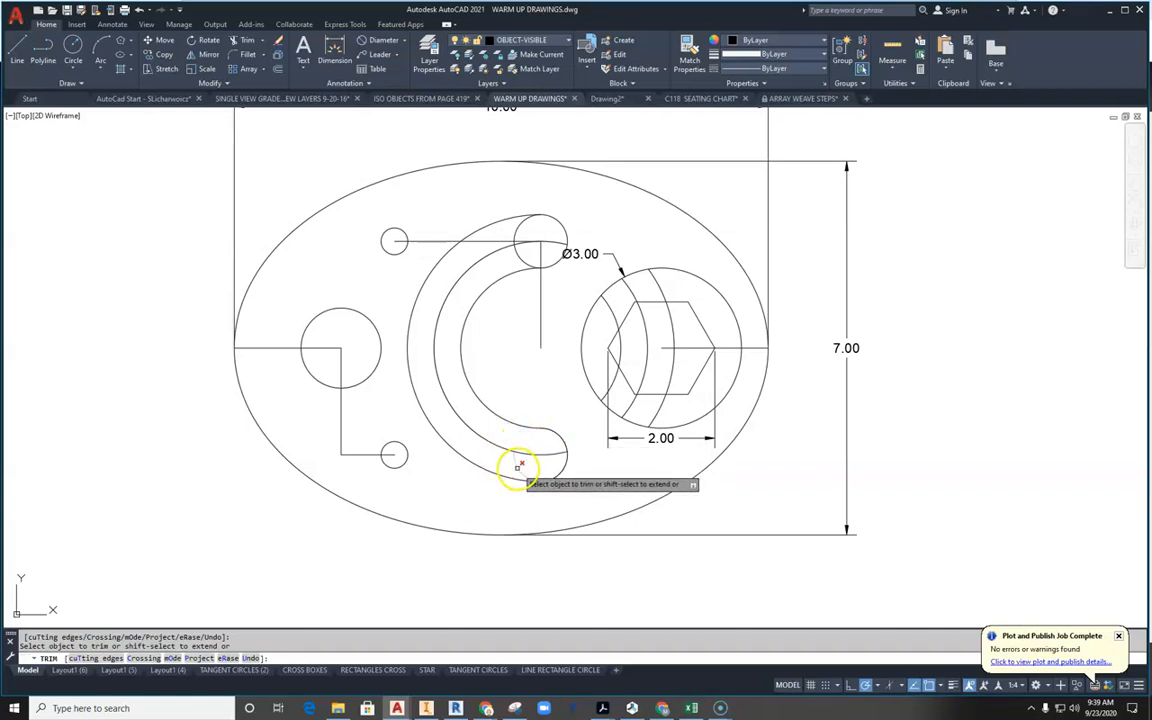
scroll(529, 240, up, 2)
click(518, 262)
click(516, 214)
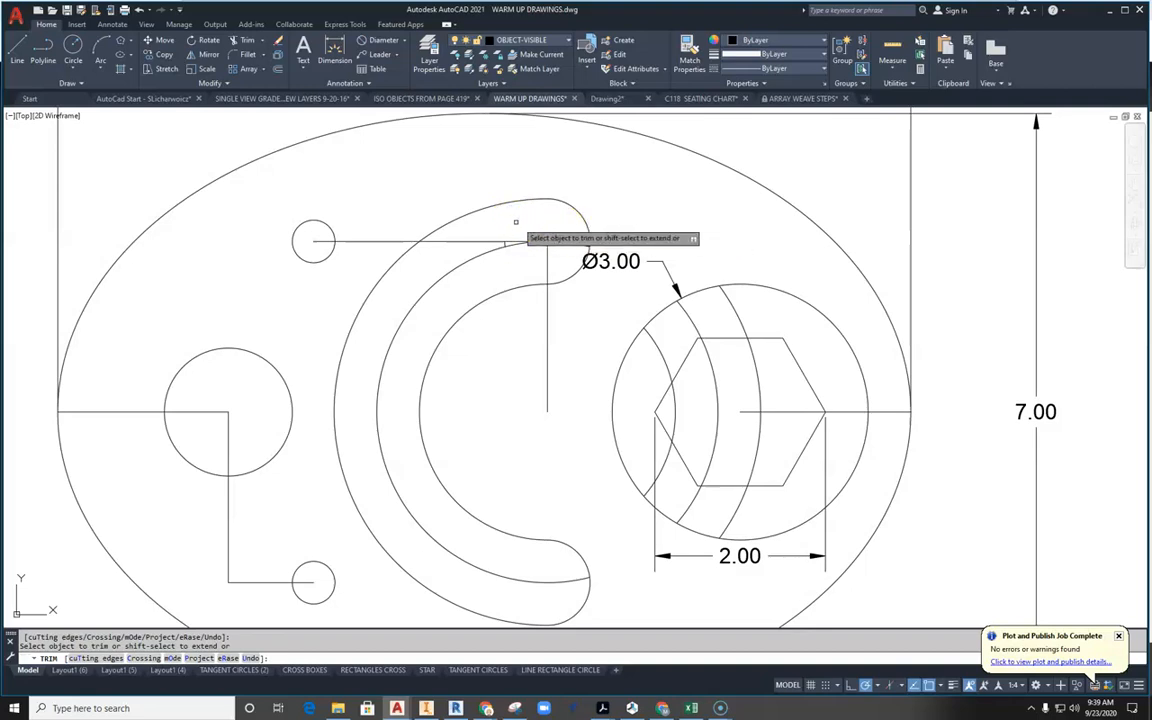
key(Escape)
Step: Erase the horizontal construction line from the upper small hole and the short leftover fragment near the slot's center arc
click(487, 239)
click(461, 246)
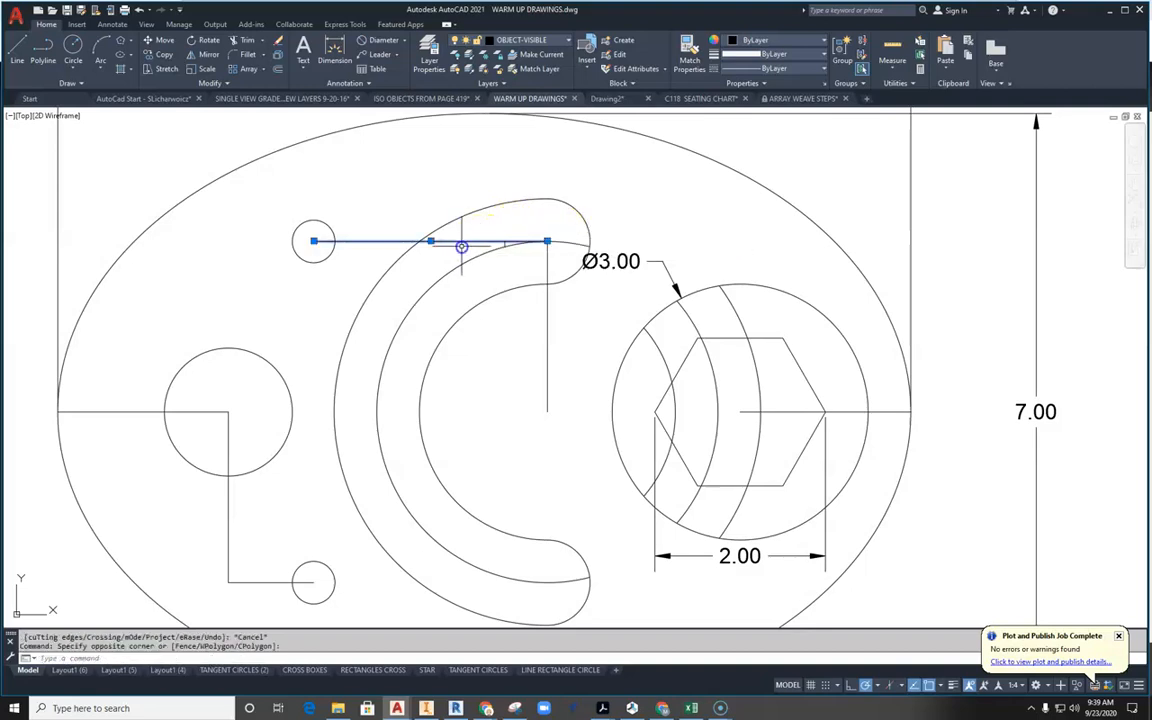
key(Delete)
scroll(488, 244, up, 3)
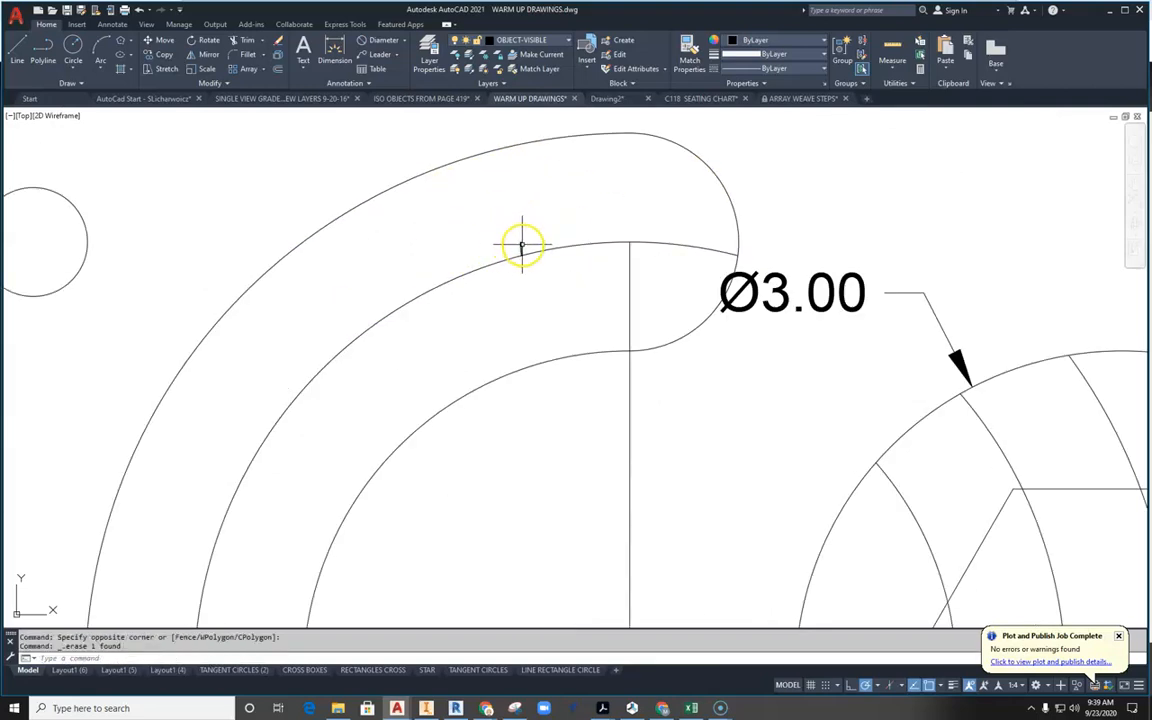
scroll(497, 215, down, 2)
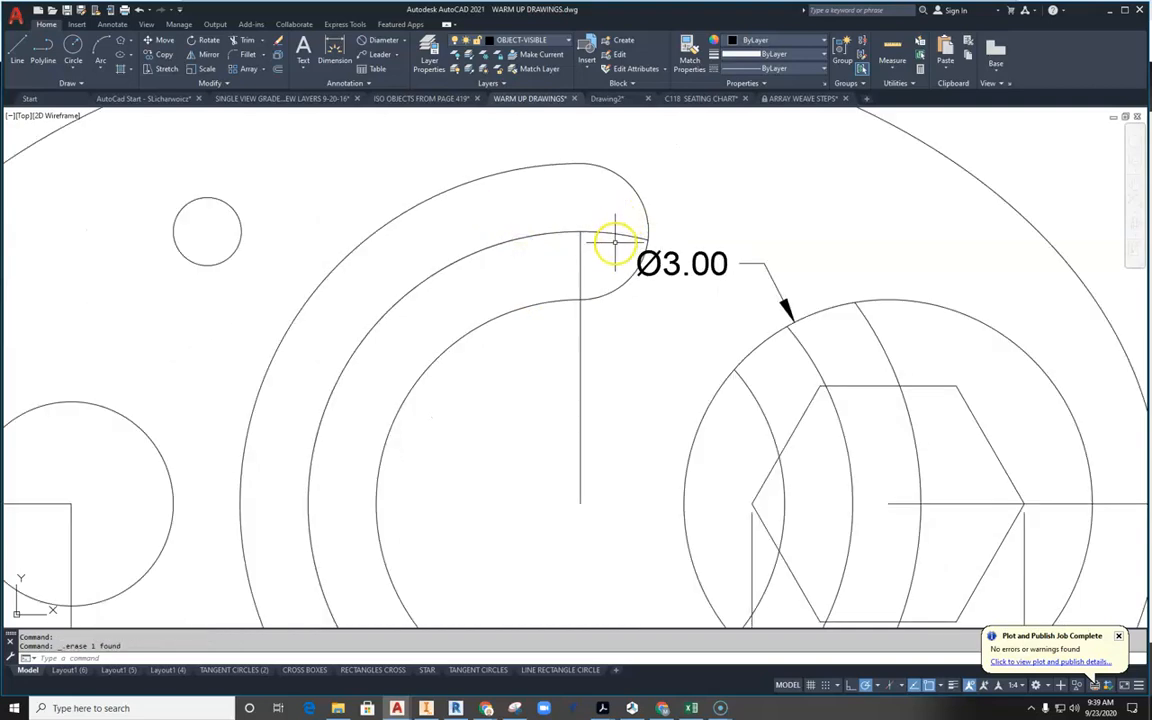
Step: Trim the upper end of the slot's center arc back to the vertical construction line
click(243, 38)
scroll(587, 208, down, 2)
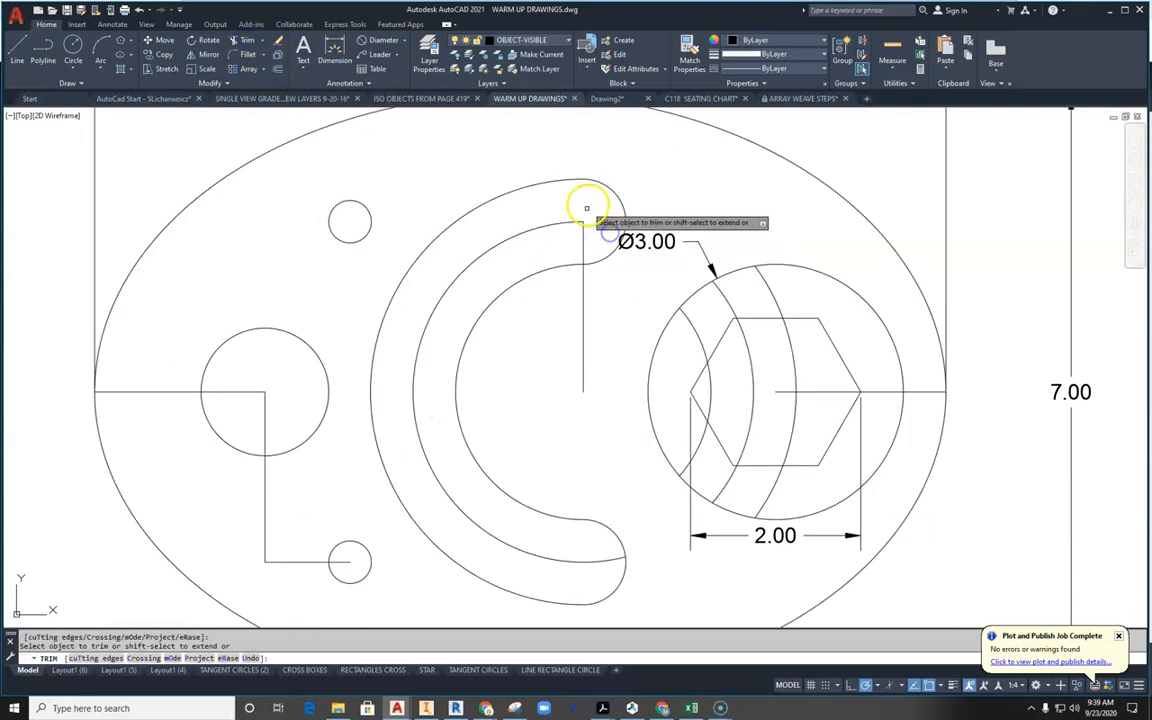
scroll(595, 250, down, 2)
scroll(581, 420, up, 2)
key(Escape)
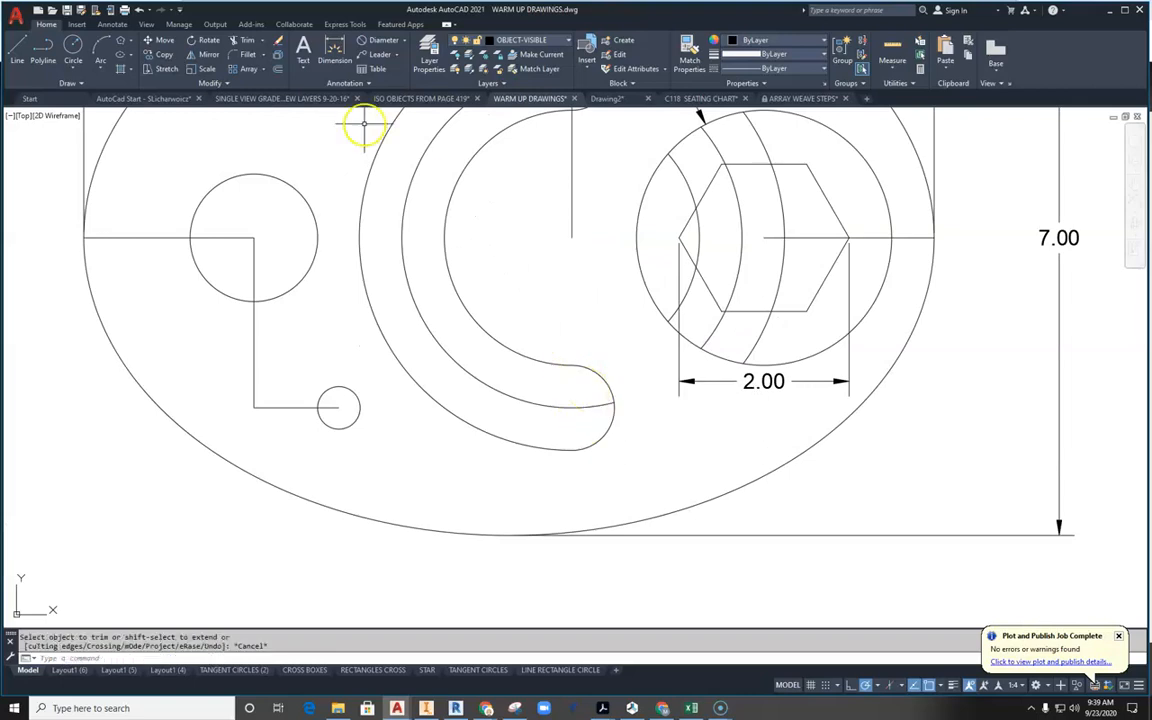
Step: Draw a vertical line from the arch center down past the slot and trim the center arc's lower end back to it
click(17, 48)
click(571, 238)
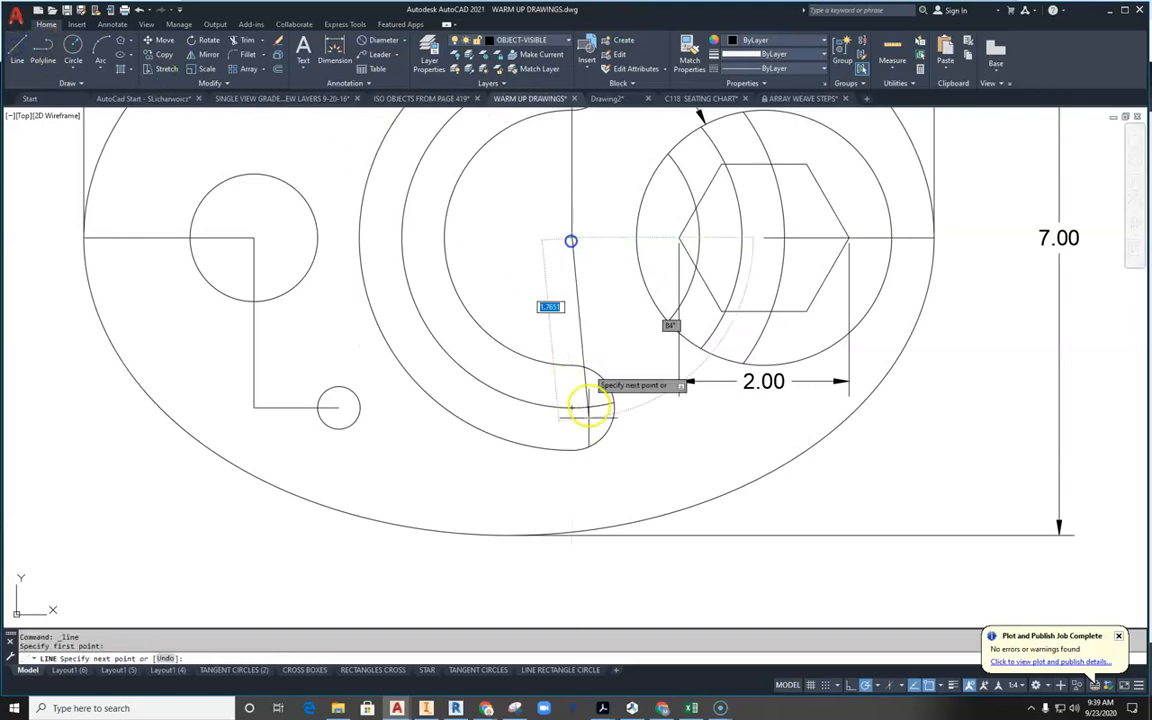
click(570, 507)
key(Escape)
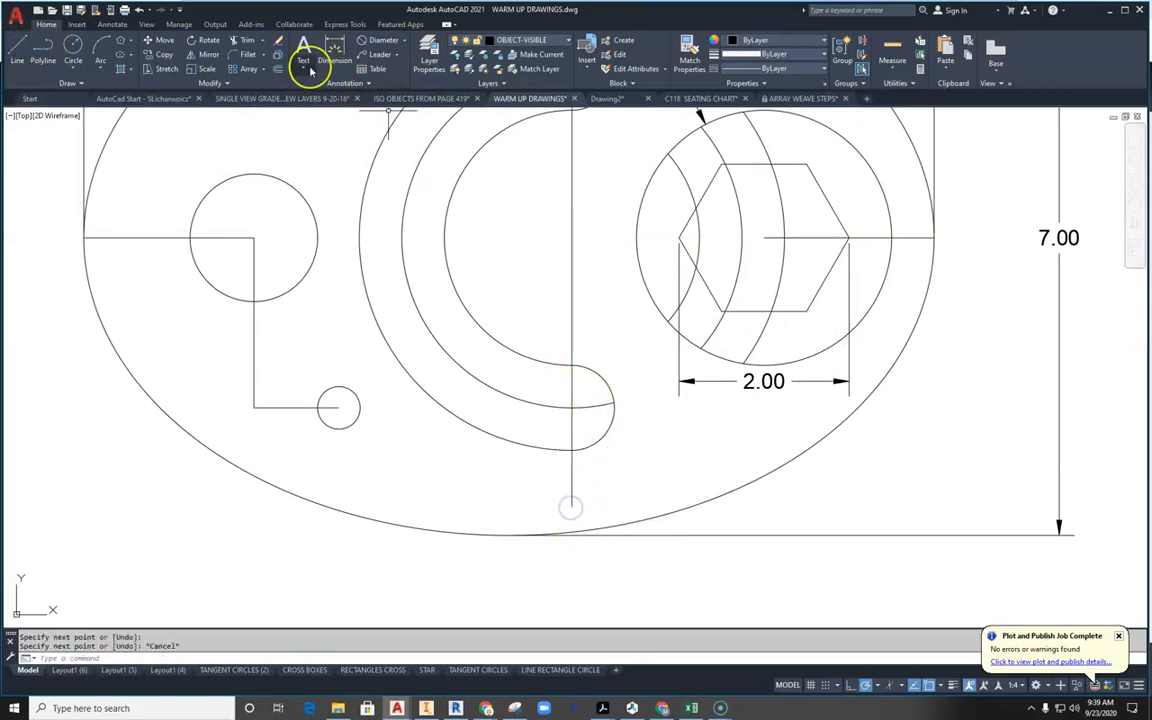
click(243, 40)
click(593, 408)
key(Escape)
Step: Erase the upper and lower vertical construction lines through the arch center
click(597, 294)
click(555, 304)
key(Delete)
scroll(560, 294, down, 1)
click(548, 297)
key(Delete)
Step: Erase the three leftover arc segments inside the 3.00 diameter circle around the hexagon
scroll(520, 345, down, 2)
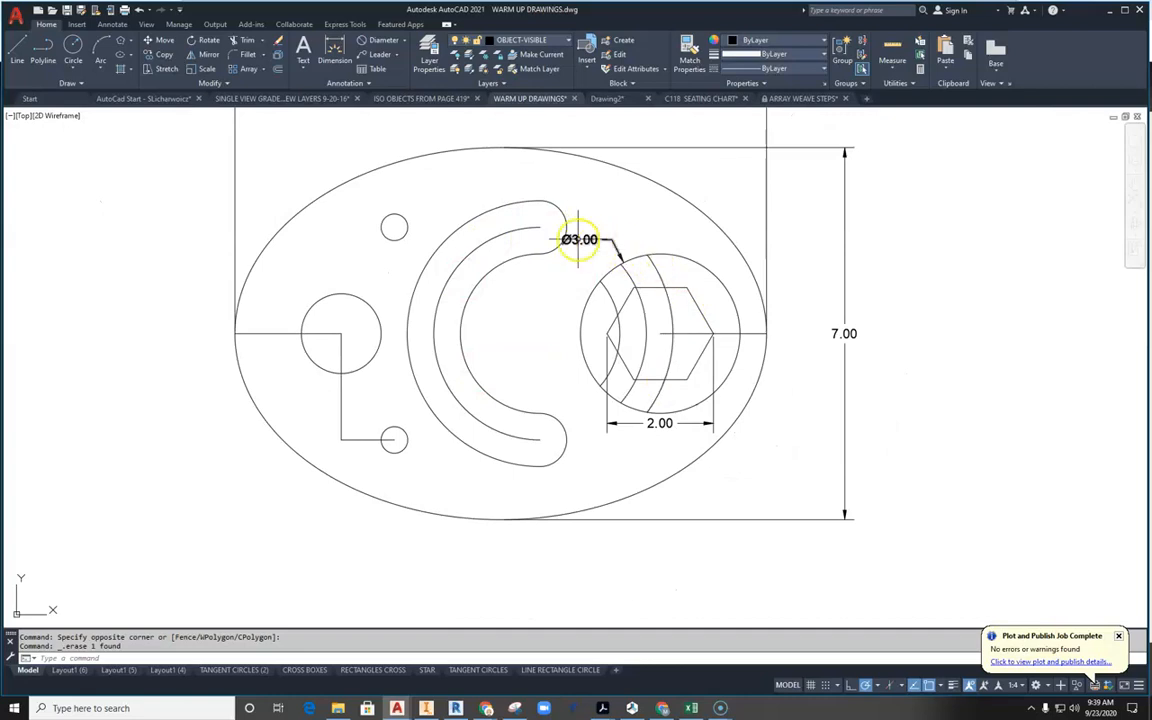
scroll(580, 285, up, 2)
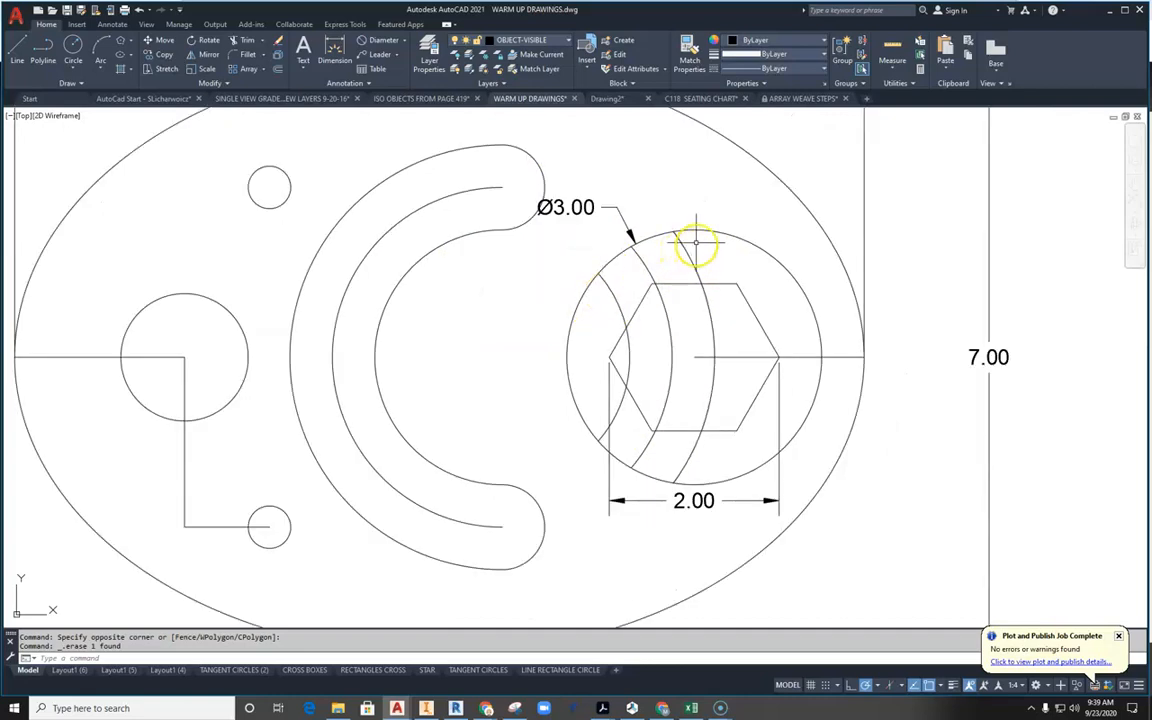
click(660, 262)
click(674, 255)
click(662, 260)
click(640, 269)
click(626, 281)
click(609, 289)
key(Delete)
Step: Move the Ø3.00 dimension text up and to the right, clear of the arch slot's end
click(568, 207)
click(566, 207)
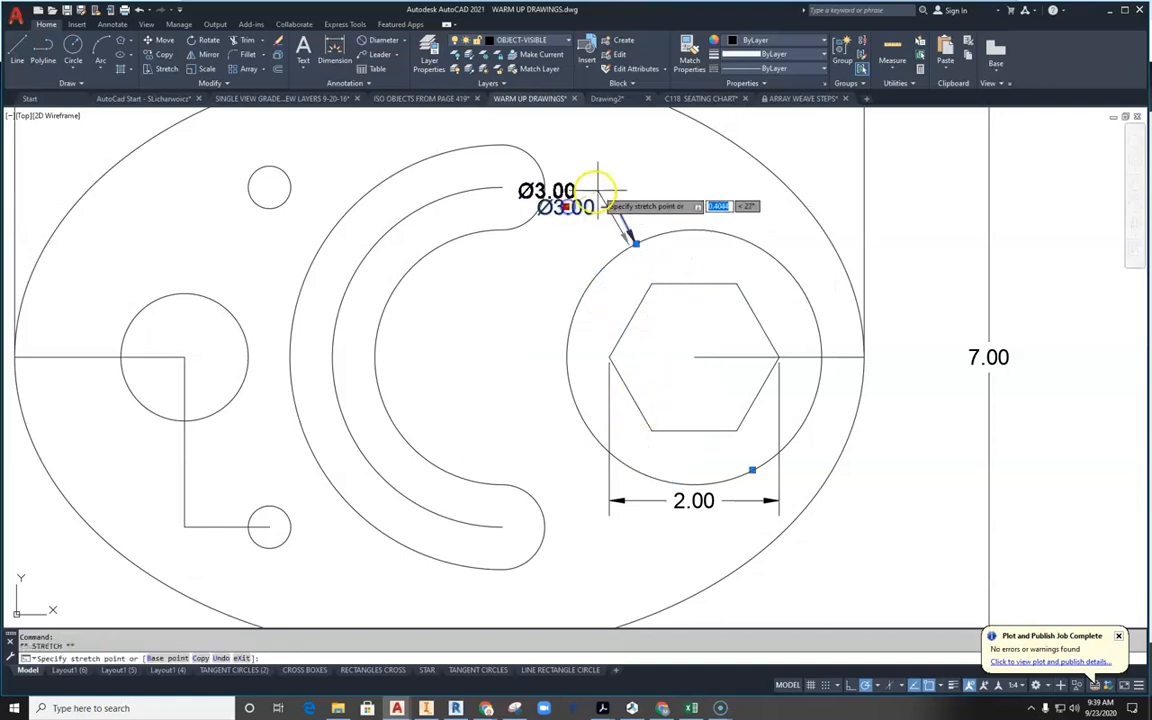
key(Escape)
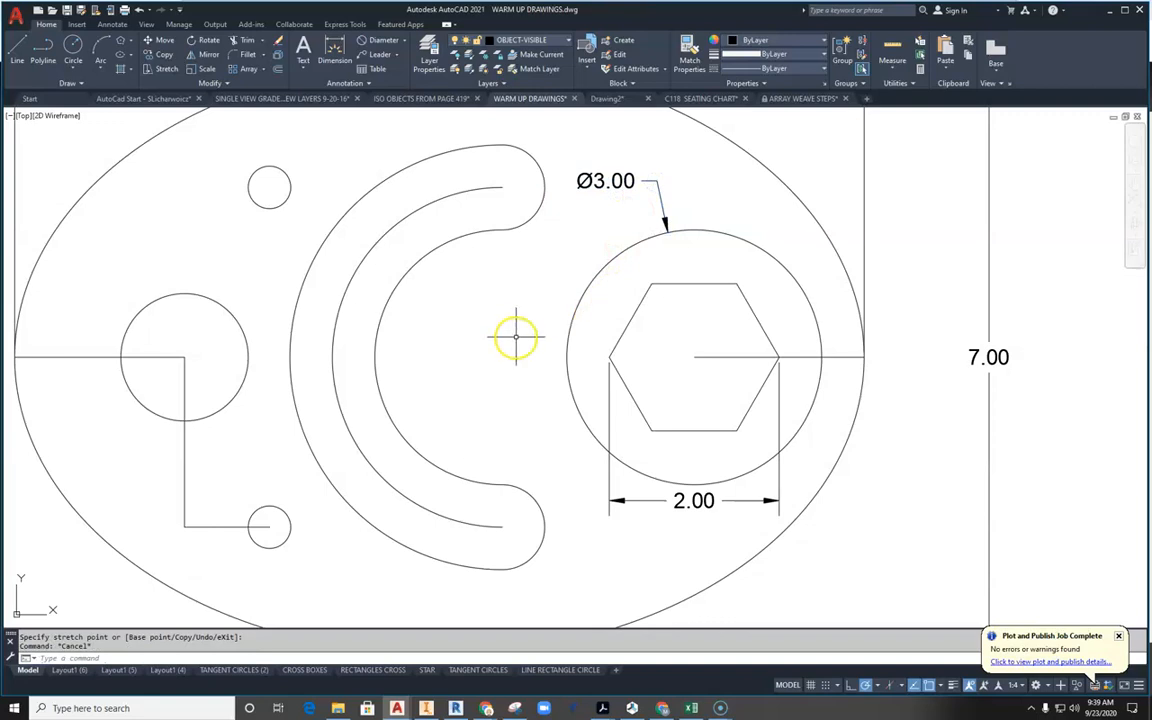
Step: View the whole plate and open the Arch & Pentagon PDF to compare it with the reference
scroll(620, 298, down, 3)
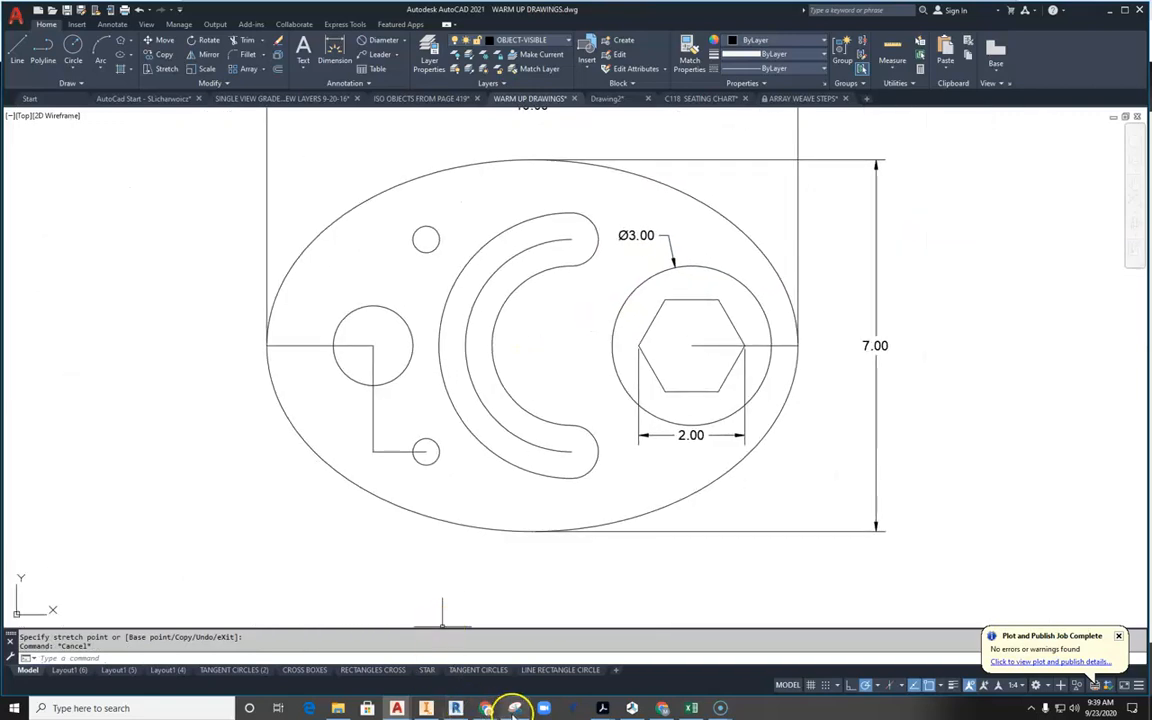
mouse_move(545, 707)
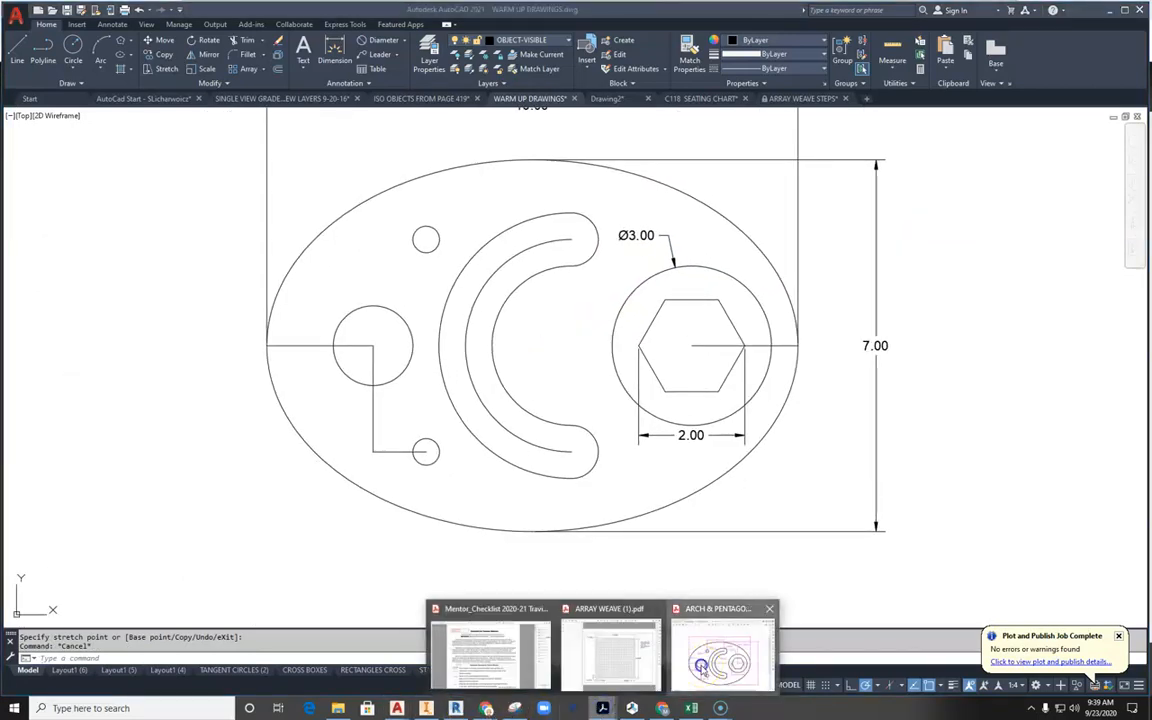
click(733, 650)
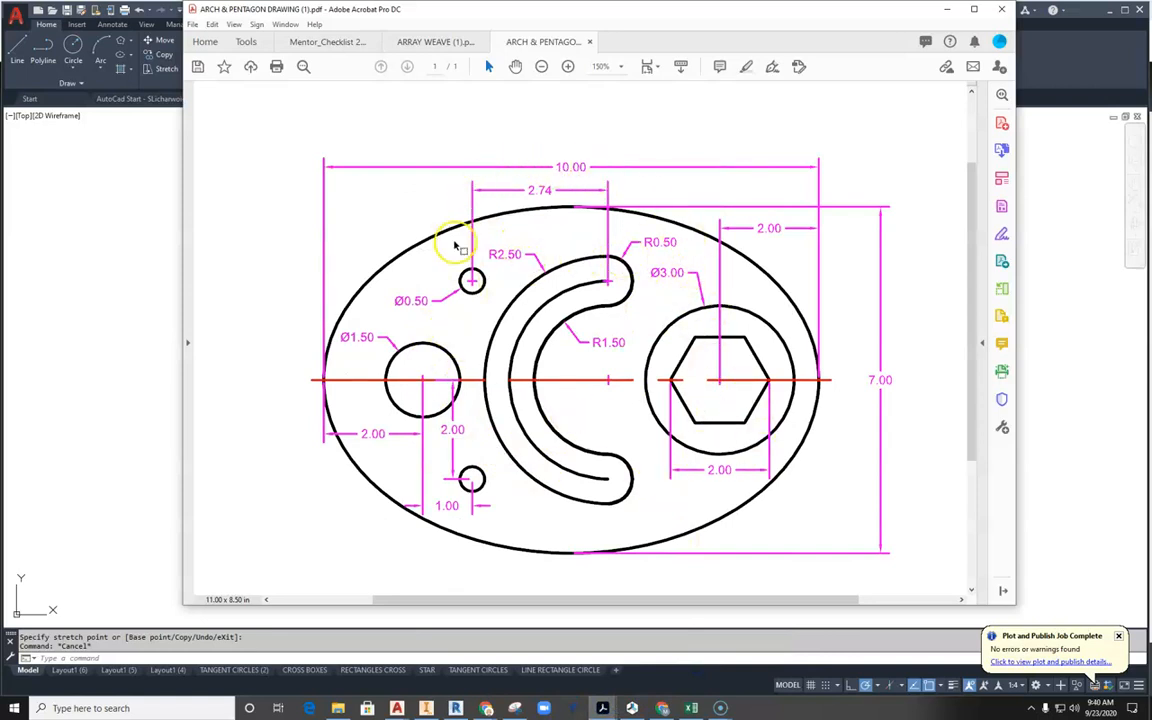
Step: Examine the Arch & Pentagon PDF's whole plate with its dimensions and return to WARM UP DRAWINGS.dwg in AutoCAD
mouse_move(565, 337)
middle_down()
mouse_move(535, 375)
mouse_move(615, 387)
mouse_move(612, 400)
middle_up()
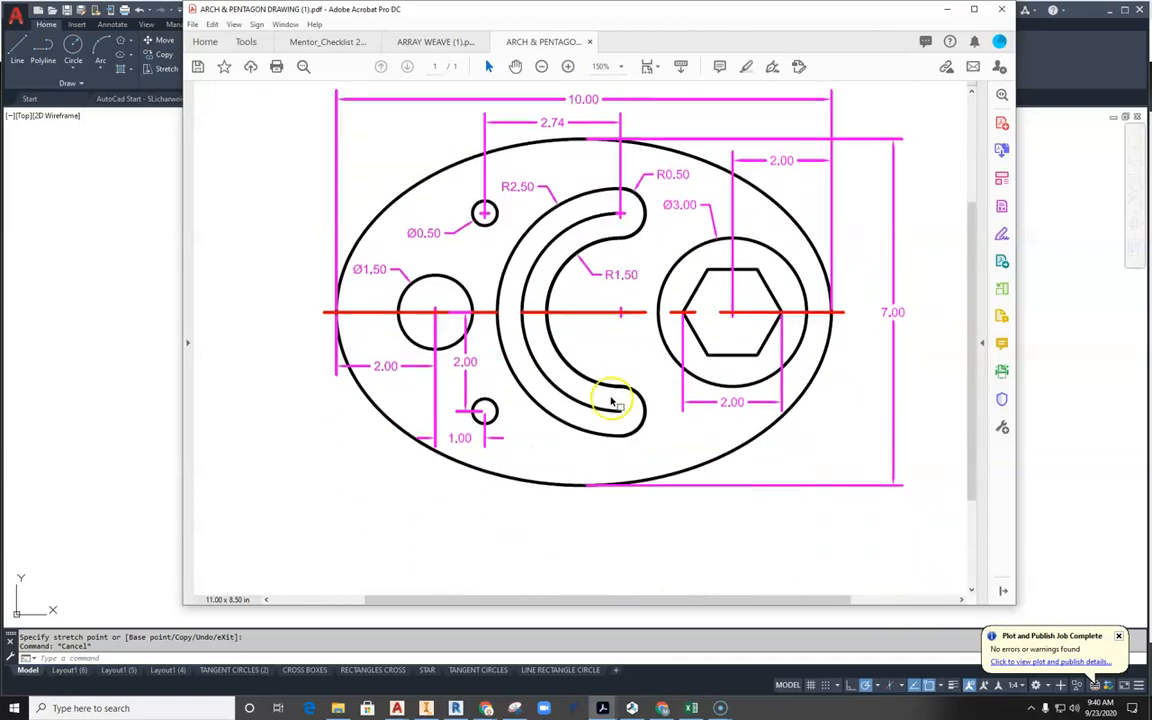
mouse_move(399, 708)
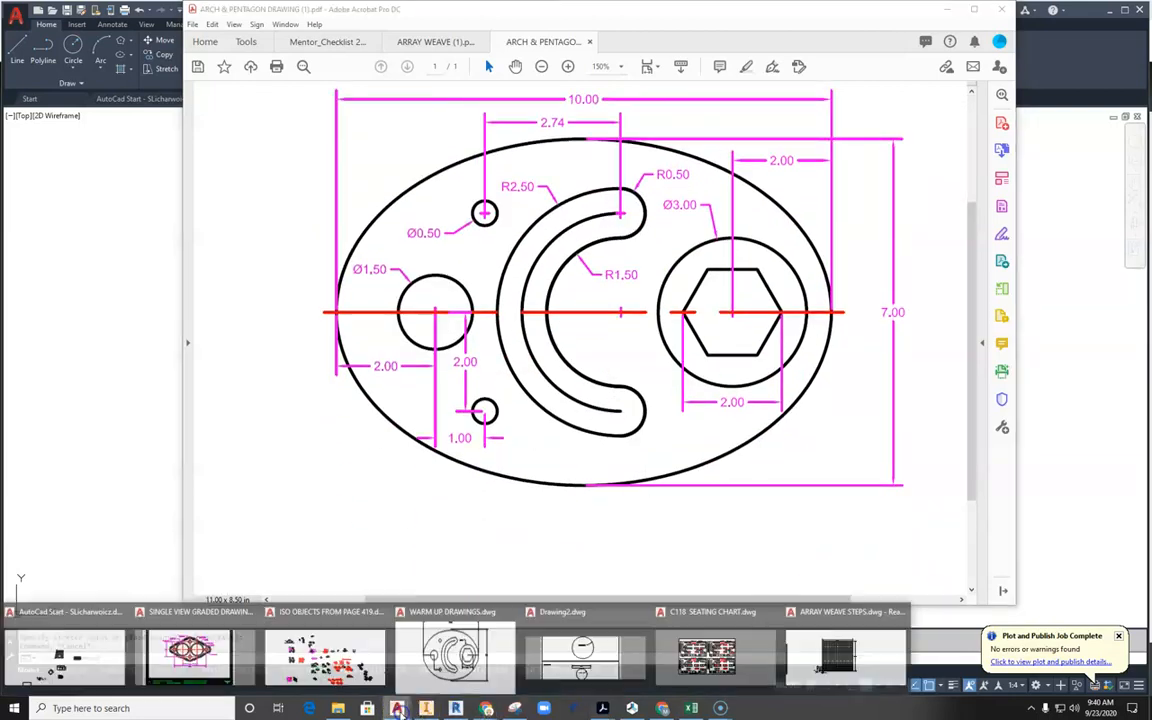
click(440, 640)
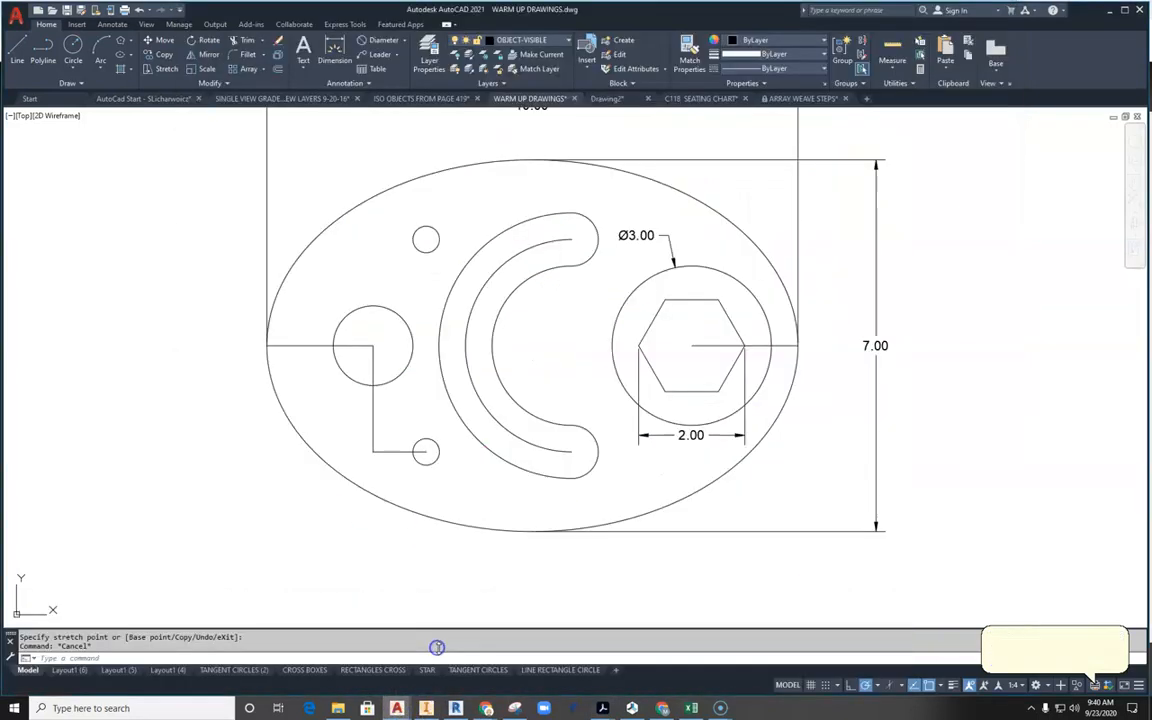
Step: Add a horizontal linear dimension from the large left hole's center to the ellipse's left end, placed near the plate's bottom
click(407, 42)
click(373, 56)
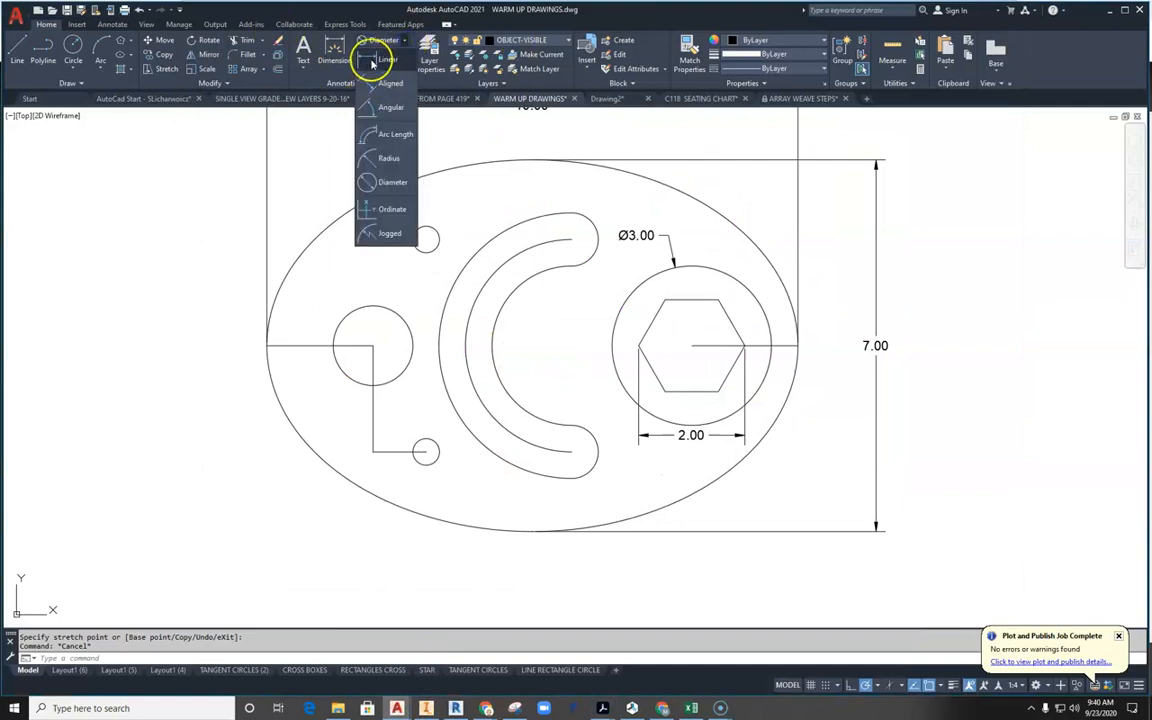
click(373, 347)
click(270, 347)
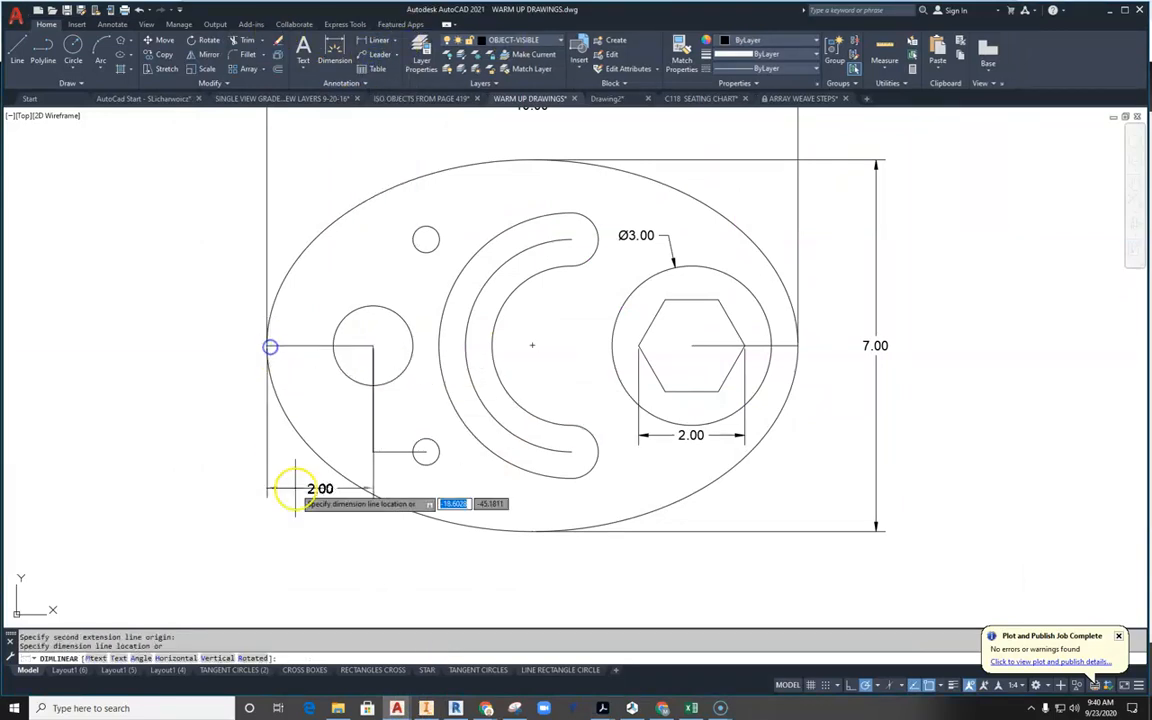
click(290, 531)
key(Escape)
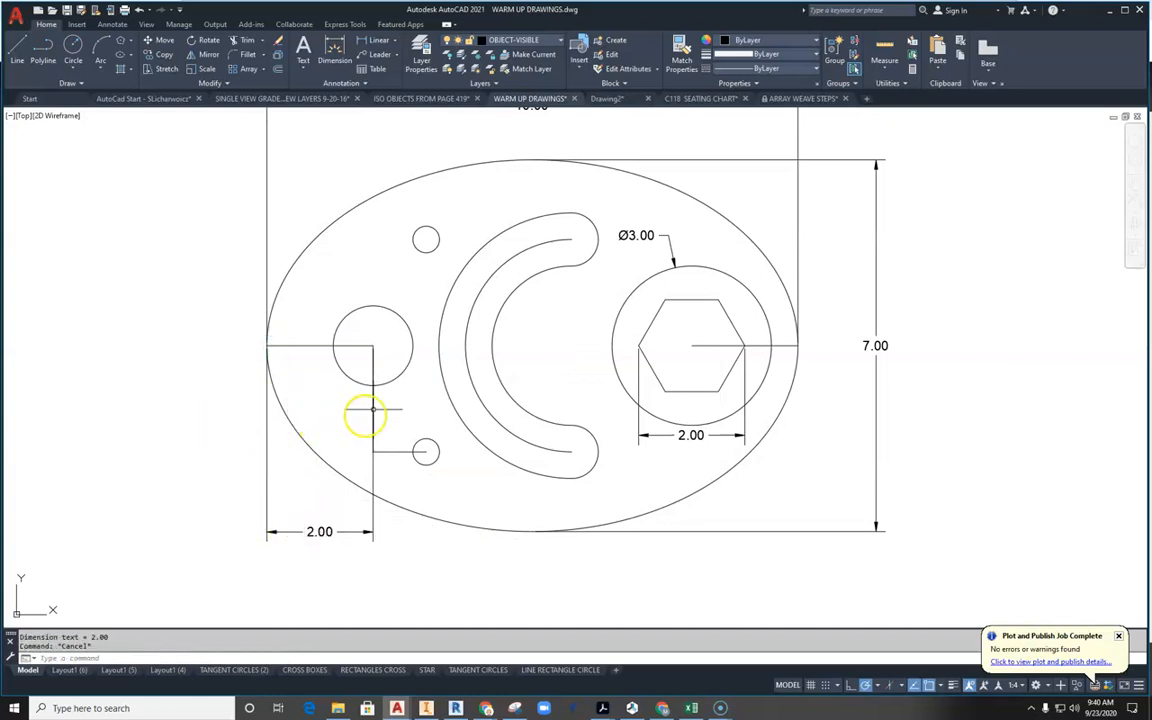
Step: Erase the linear dimension near the plate's lower left and the construction lines joining the ellipse's left end, large hole and lower small hole
click(374, 407)
key(Delete)
click(380, 421)
click(357, 456)
key(Delete)
click(316, 339)
click(308, 369)
key(Delete)
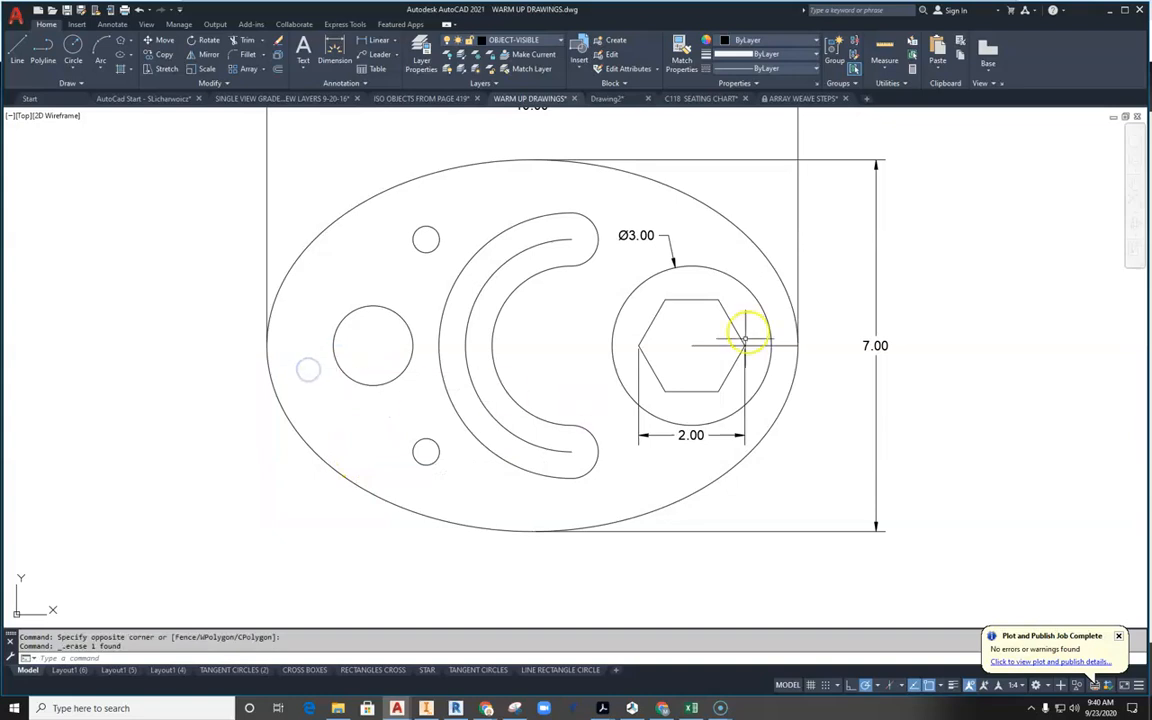
Step: Erase the horizontal construction line running from the hexagon's center to the ellipse's right end
click(699, 337)
click(682, 367)
key(Delete)
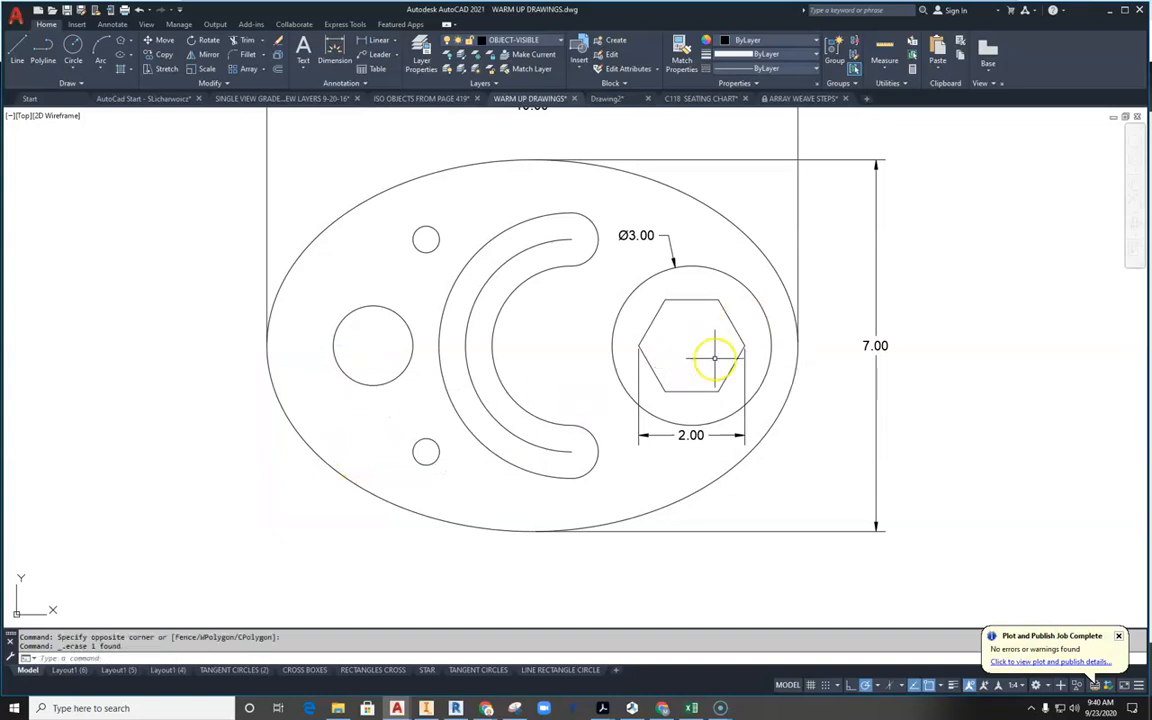
middle_drag(699, 338, 702, 357)
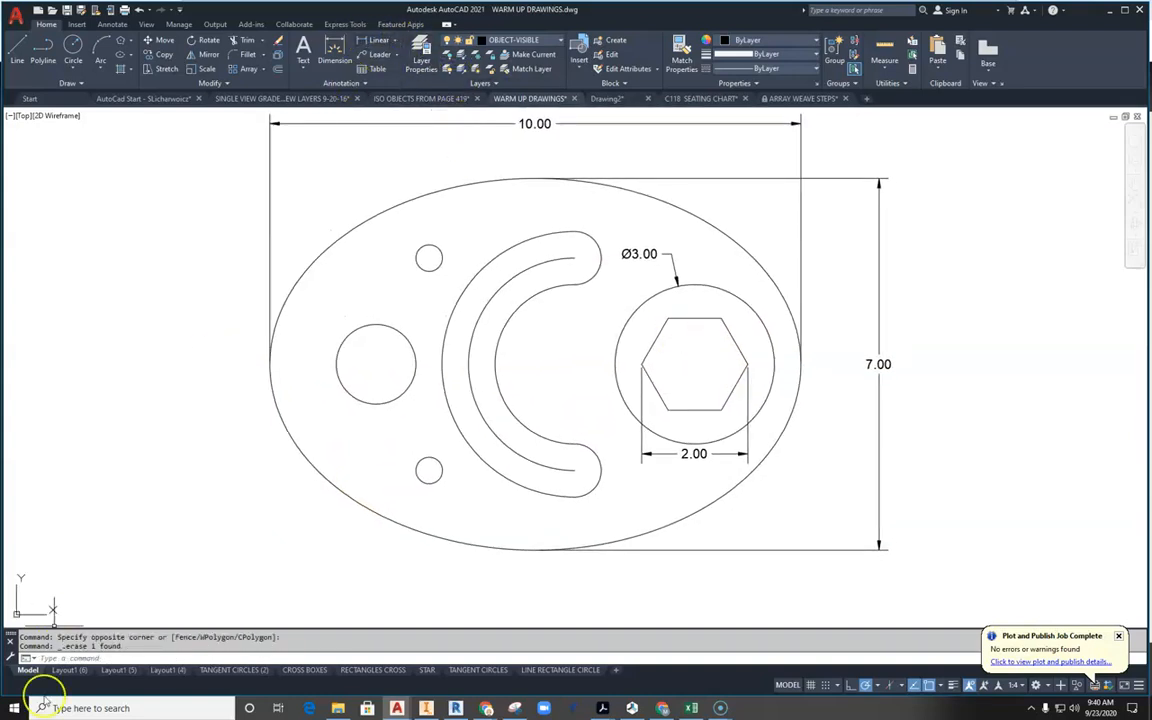